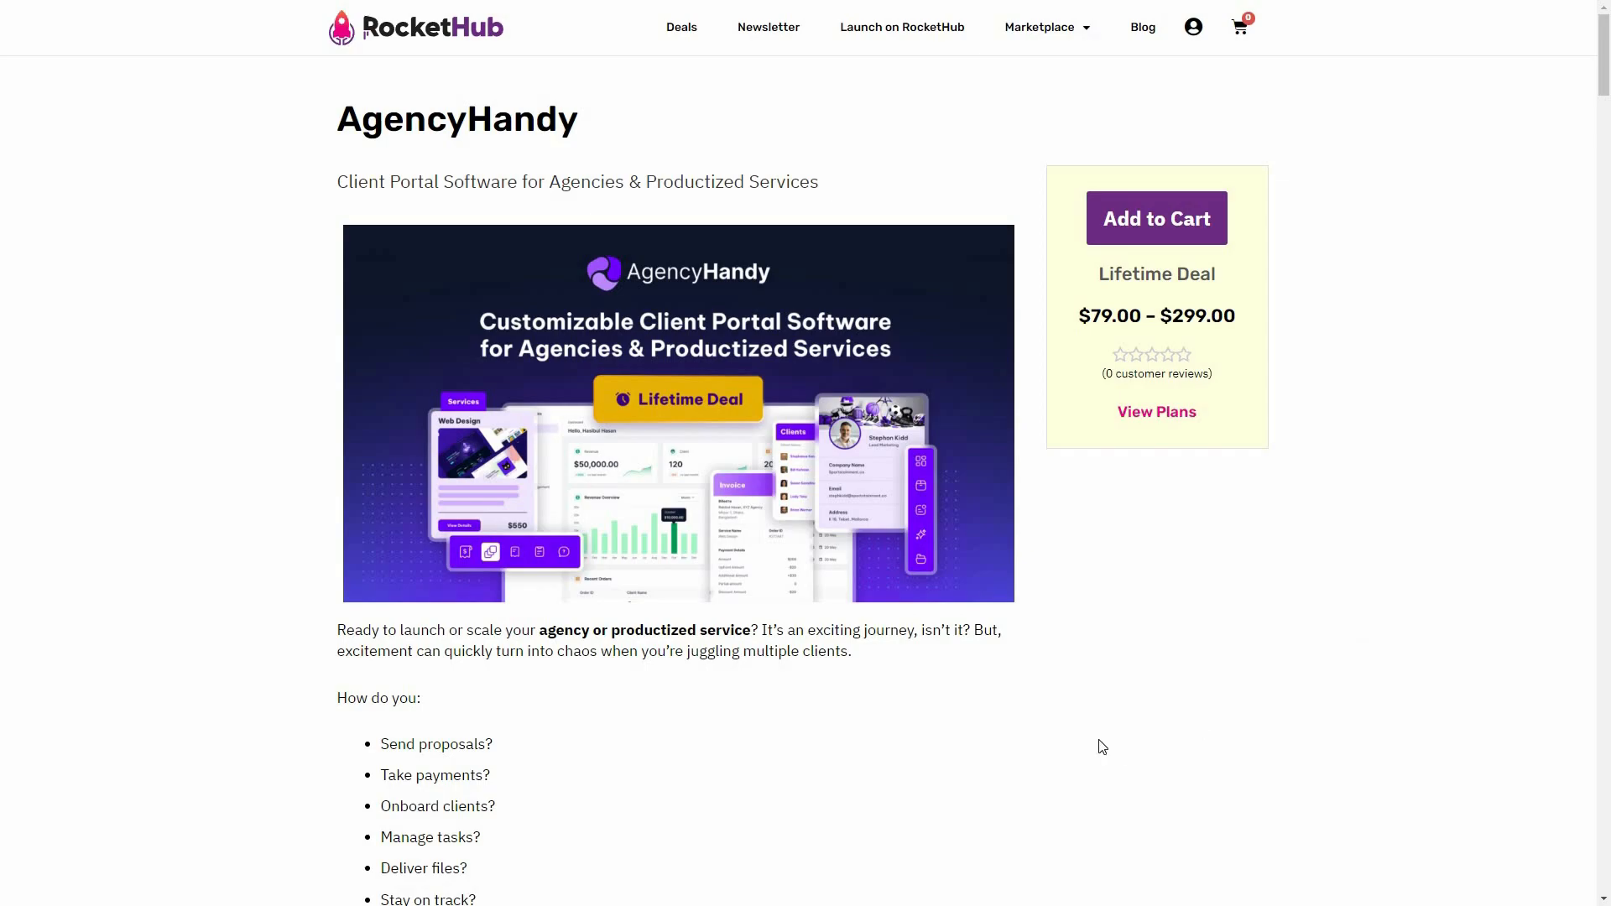
Examine the AgencyHandy lifetime deal page on RocketHub, including its key features, deal terms and plan tiers
{"action": "scroll", "coordinate": [1131, 654], "scroll_direction": "down", "scroll_amount": 7}
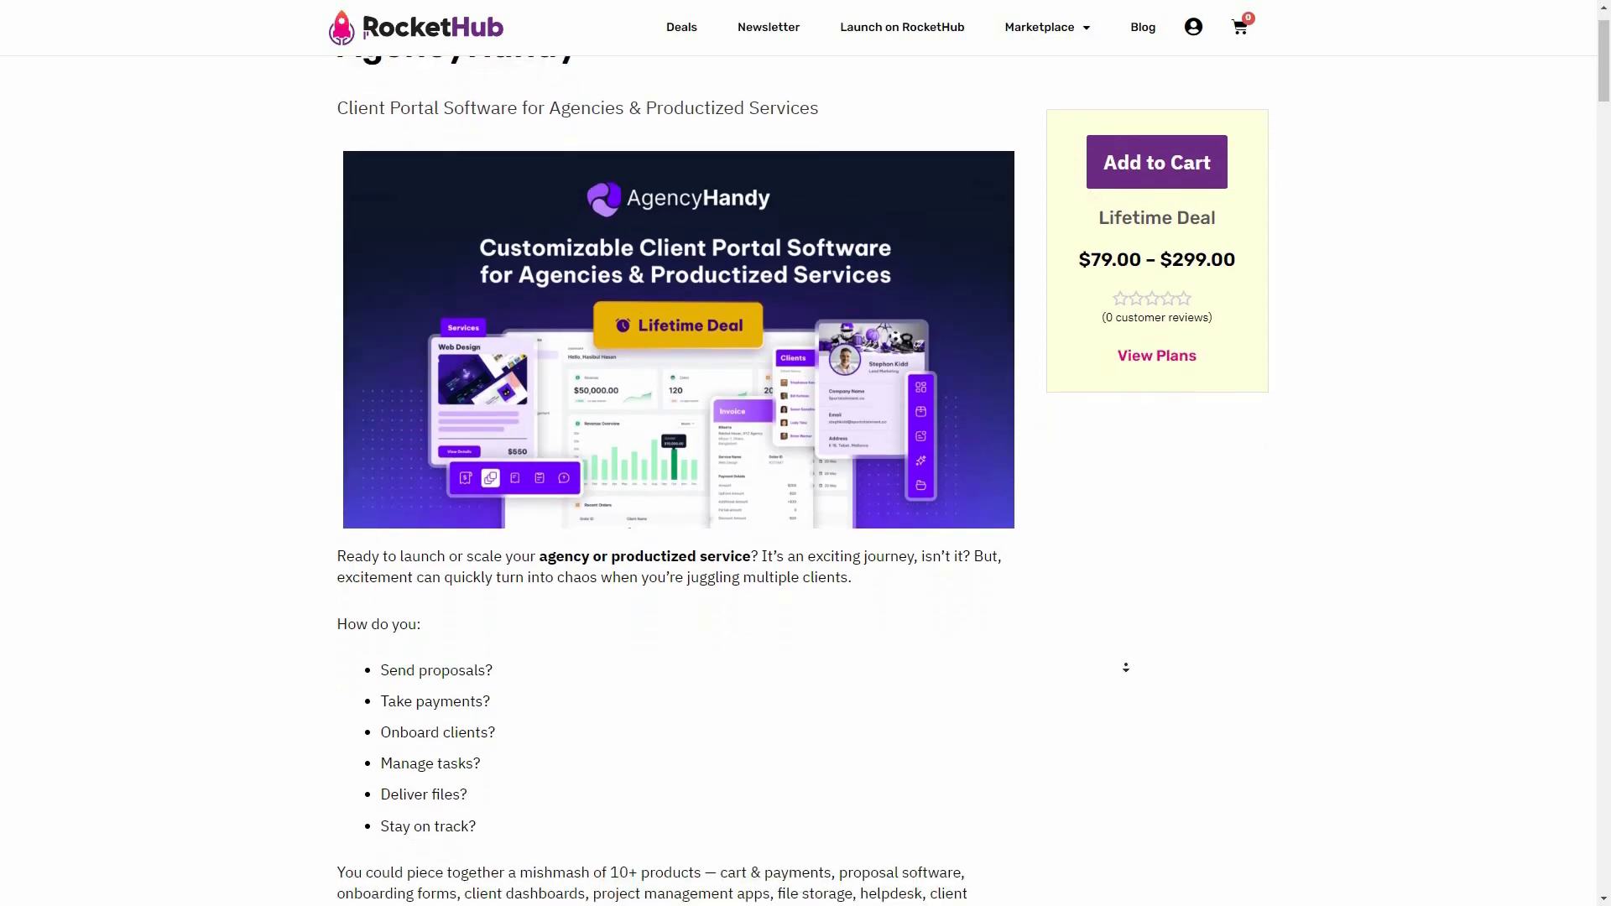
{"action": "scroll", "coordinate": [1133, 680], "scroll_direction": "down", "scroll_amount": 5}
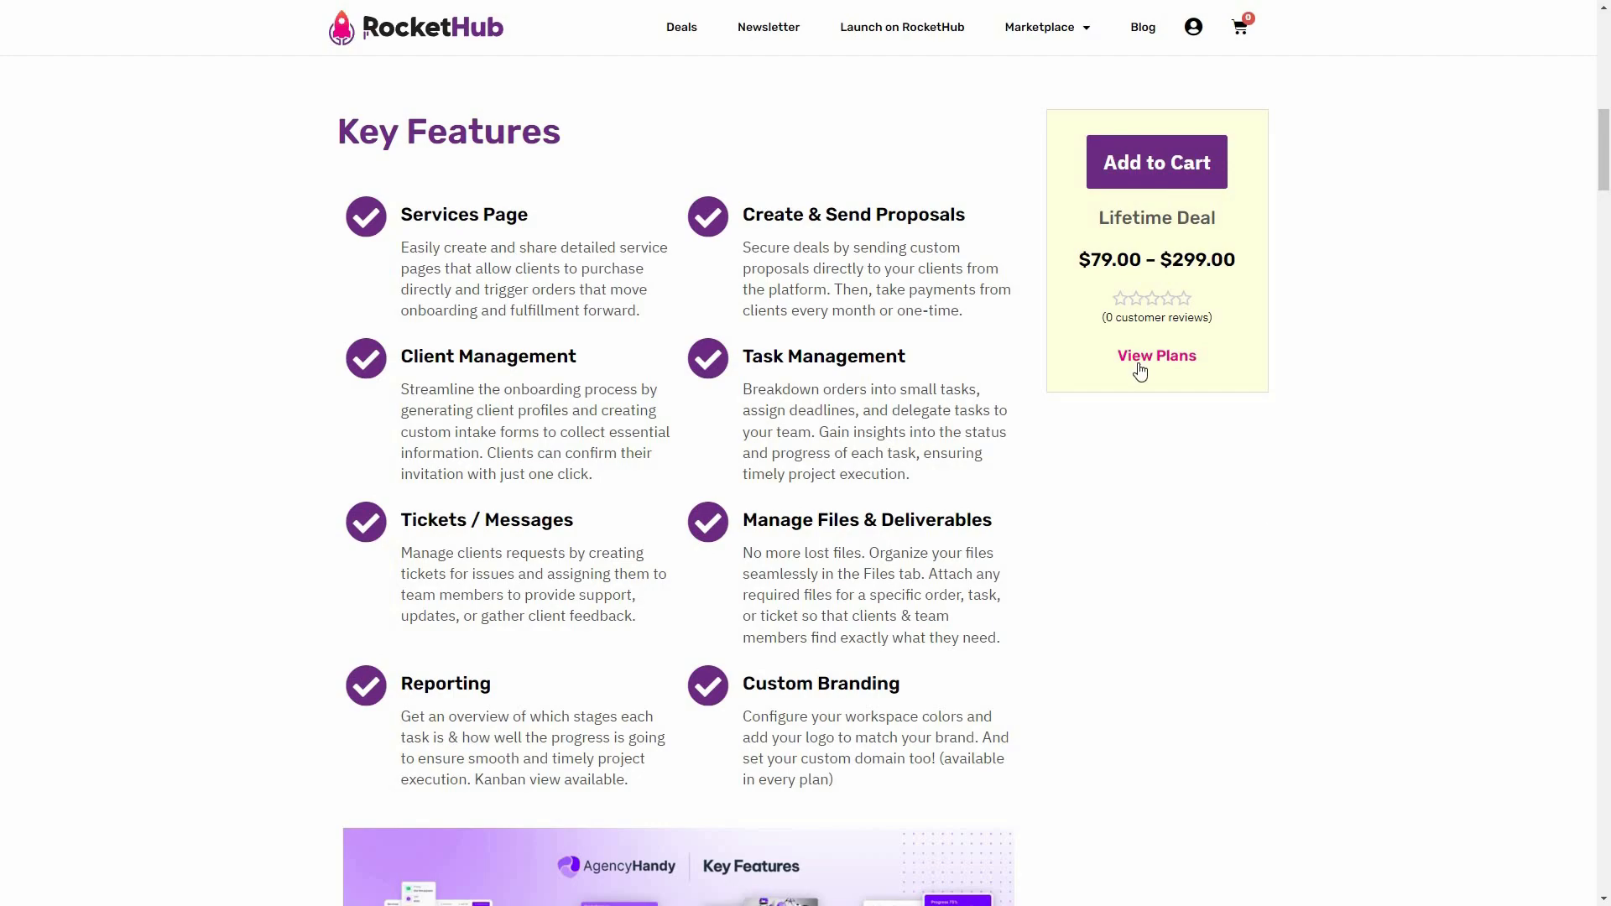
{"action": "left_click", "coordinate": [1167, 363]}
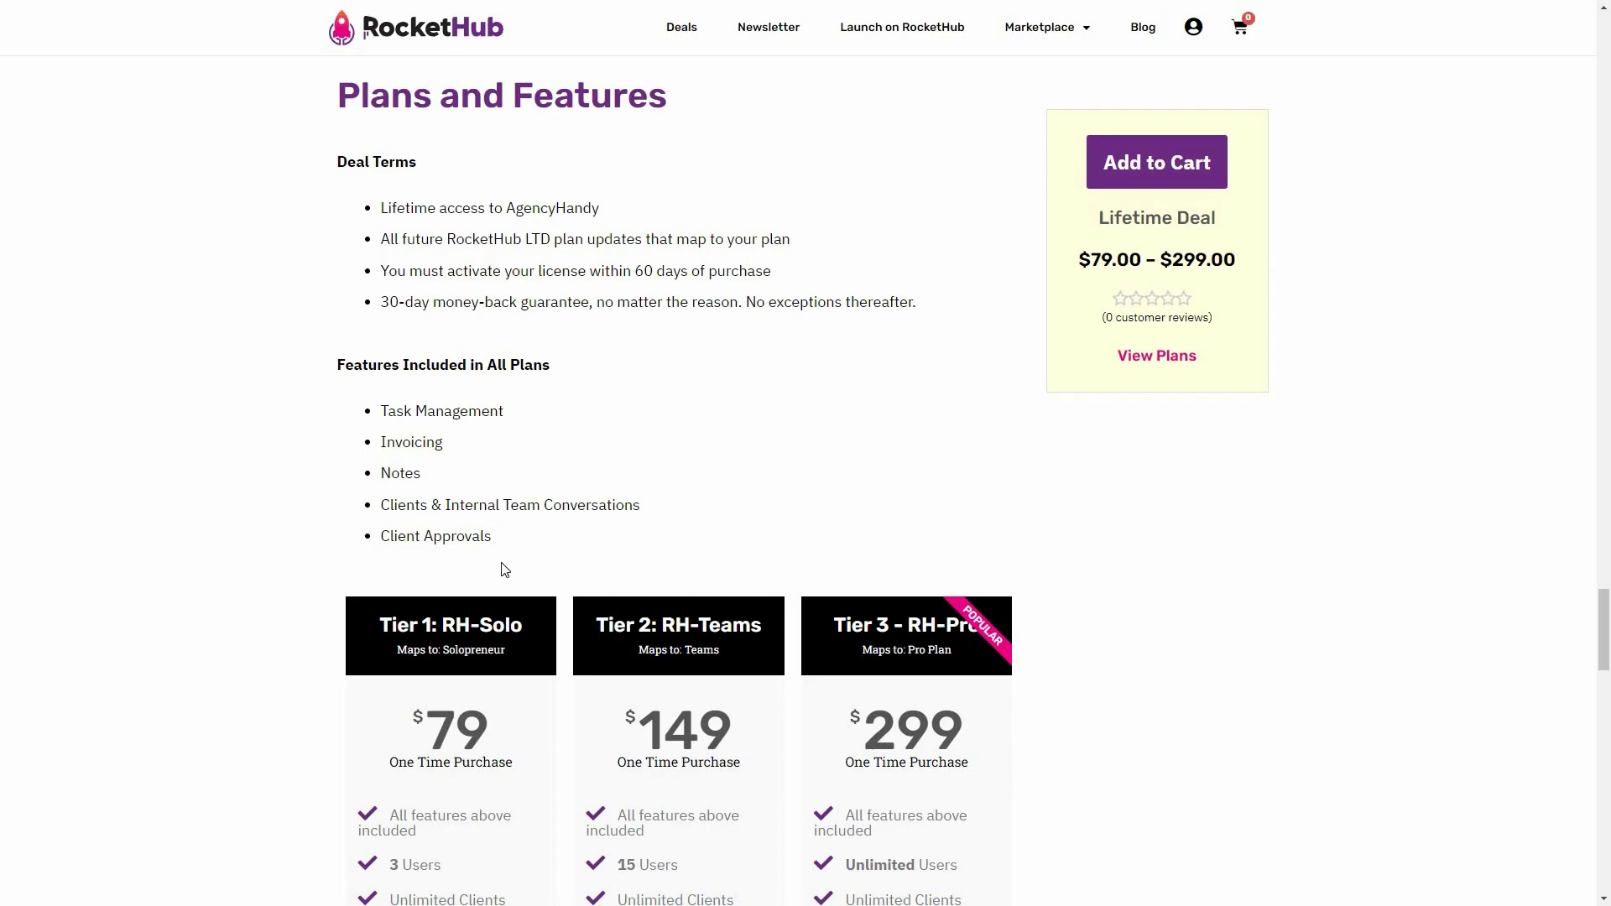
{"action": "scroll", "coordinate": [1046, 570], "scroll_direction": "down", "scroll_amount": 4}
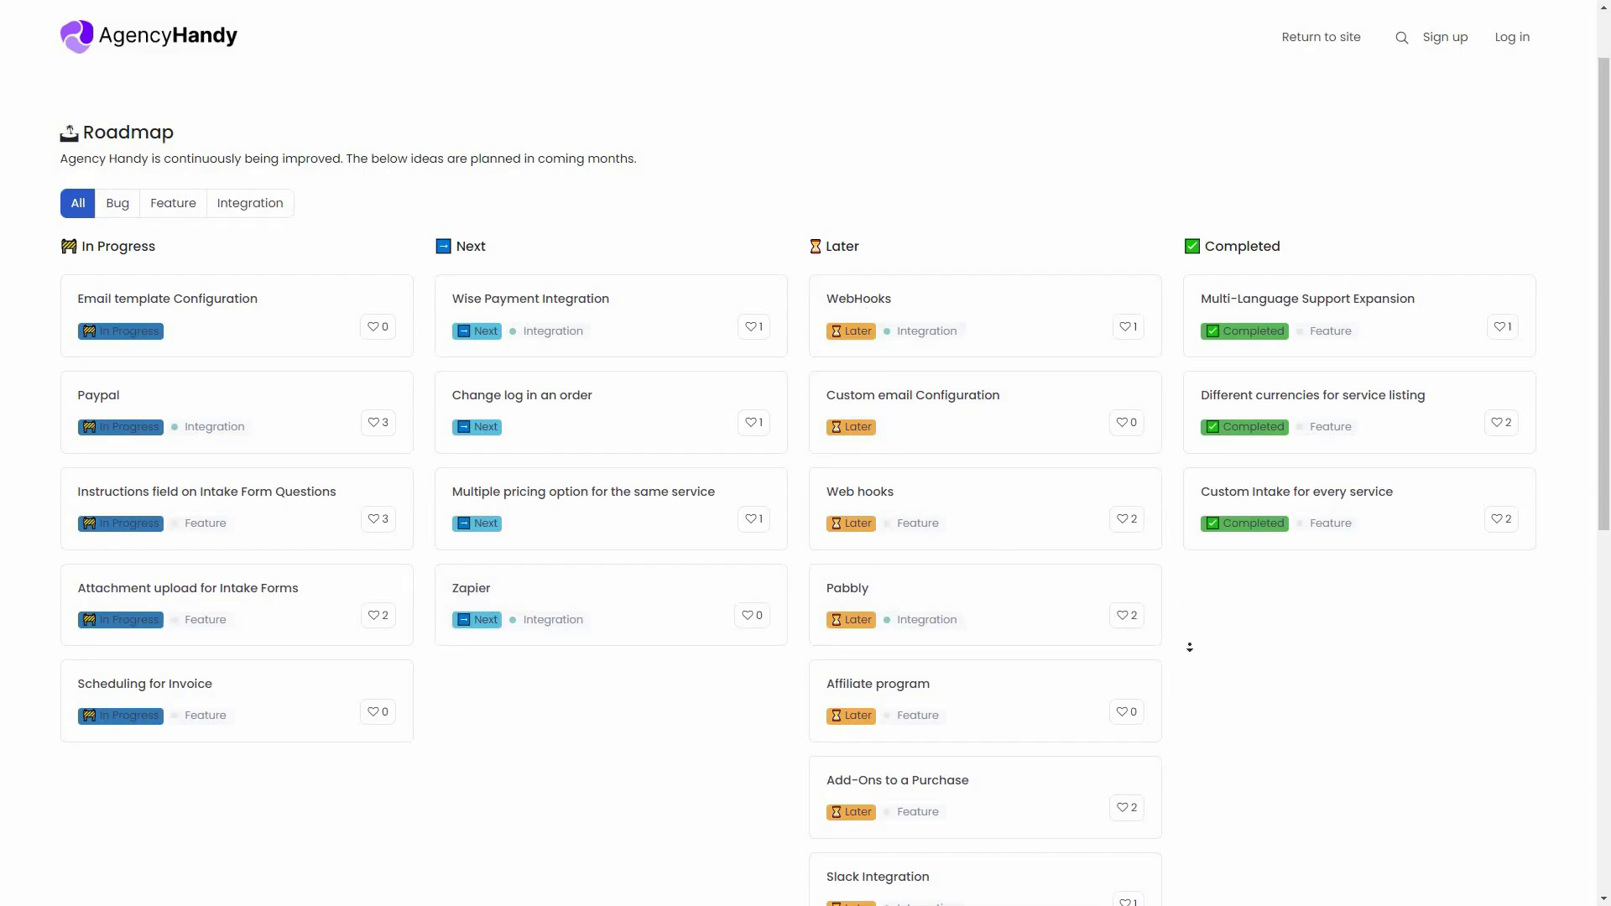
Look through the AgencyHandy roadmap's In Progress, Next, Later and Completed items
{"action": "scroll", "coordinate": [1189, 647], "scroll_direction": "down", "scroll_amount": 5}
{"action": "scroll", "coordinate": [1190, 647], "scroll_direction": "down", "scroll_amount": 5}
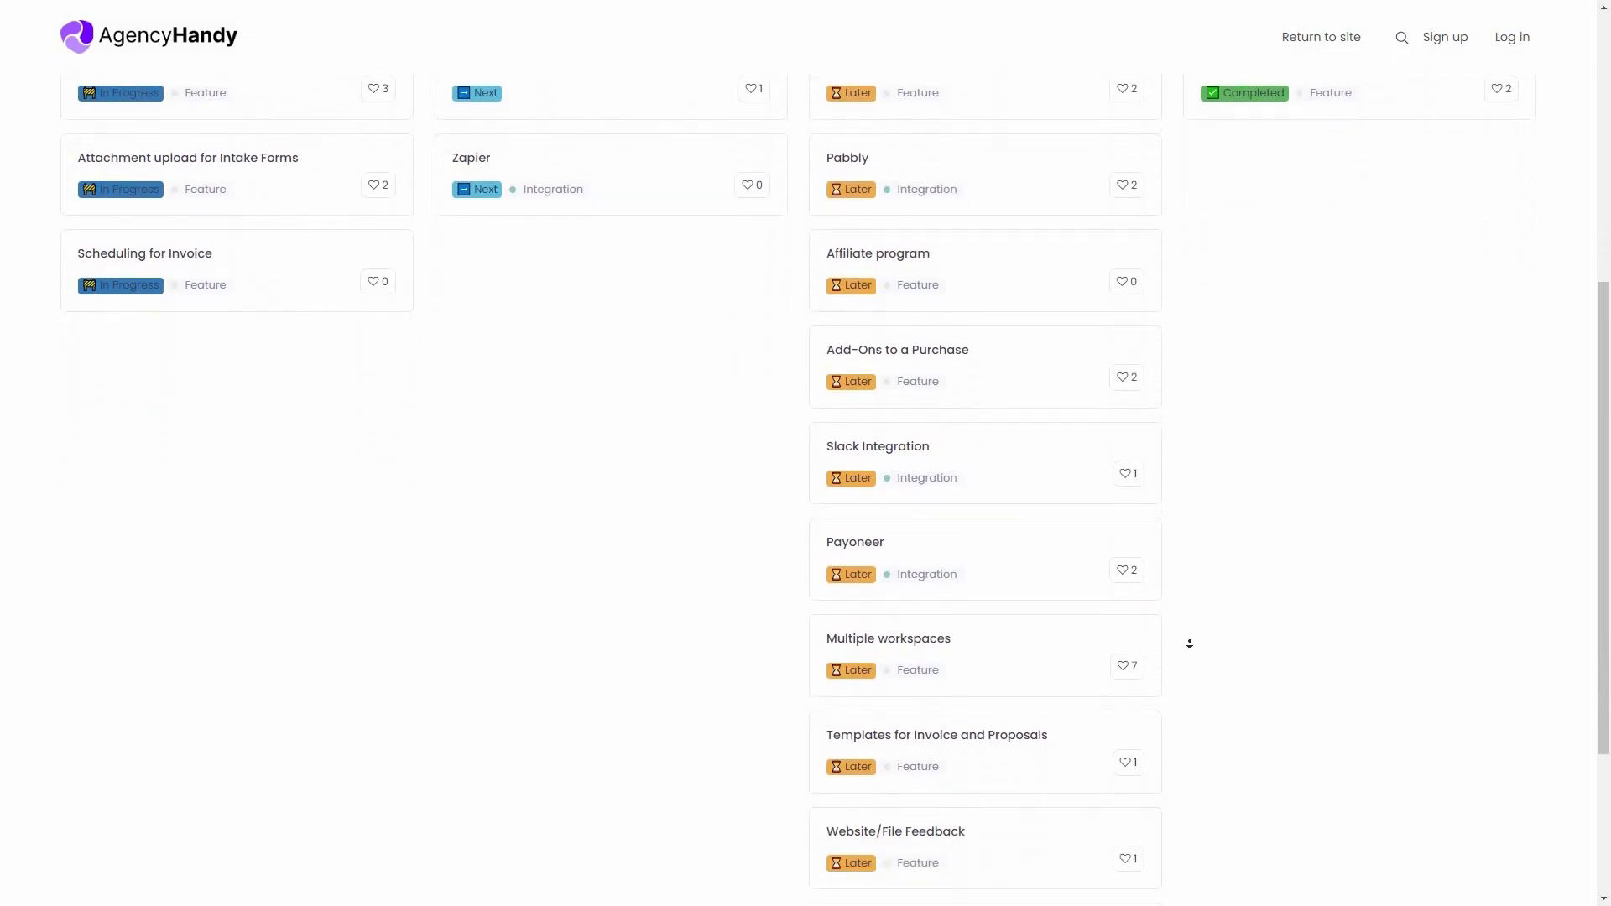
{"action": "scroll", "coordinate": [1194, 393], "scroll_direction": "up", "scroll_amount": 8}
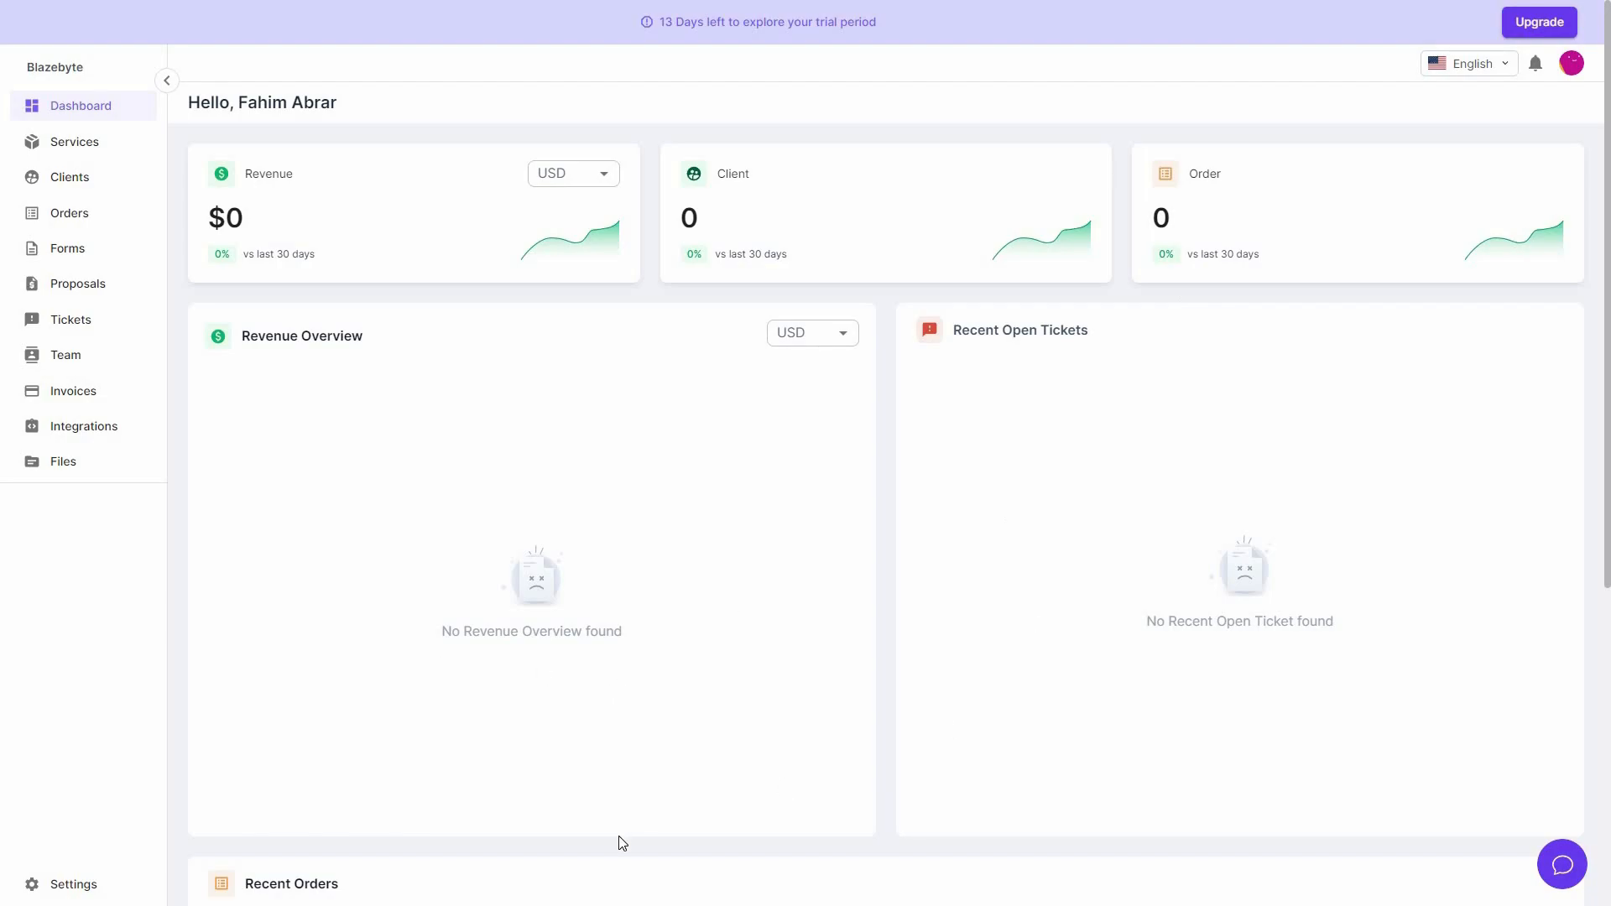
Start a new service named Blog Writing with a description explaining what blogging is
{"action": "scroll", "coordinate": [627, 853], "scroll_direction": "down", "scroll_amount": 5}
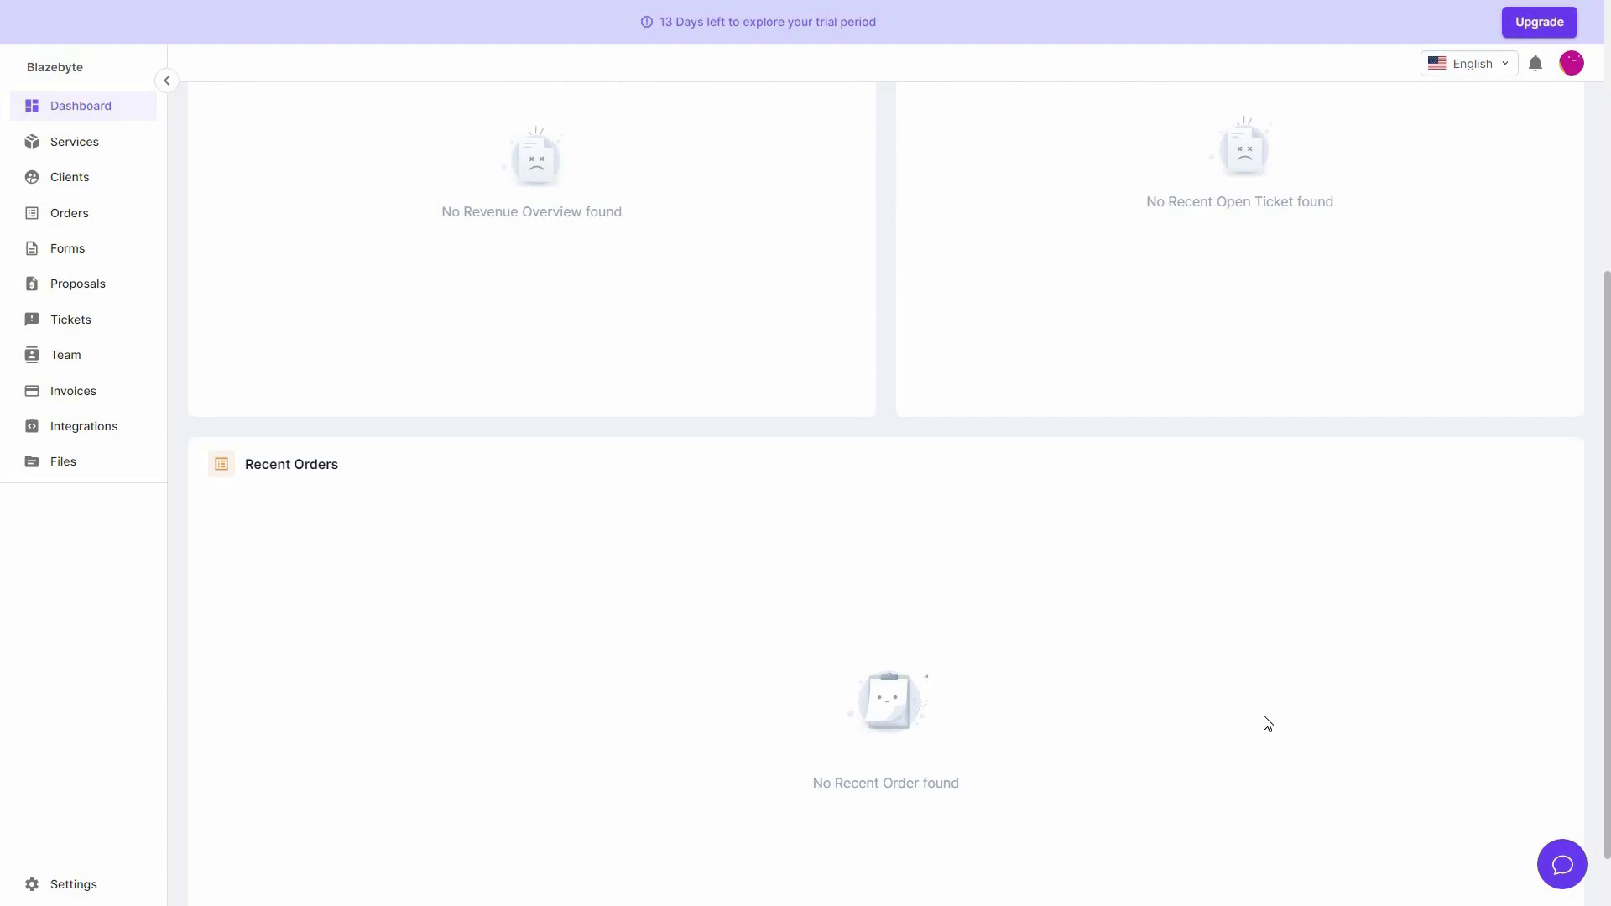
{"action": "scroll", "coordinate": [1265, 723], "scroll_direction": "down", "scroll_amount": 1}
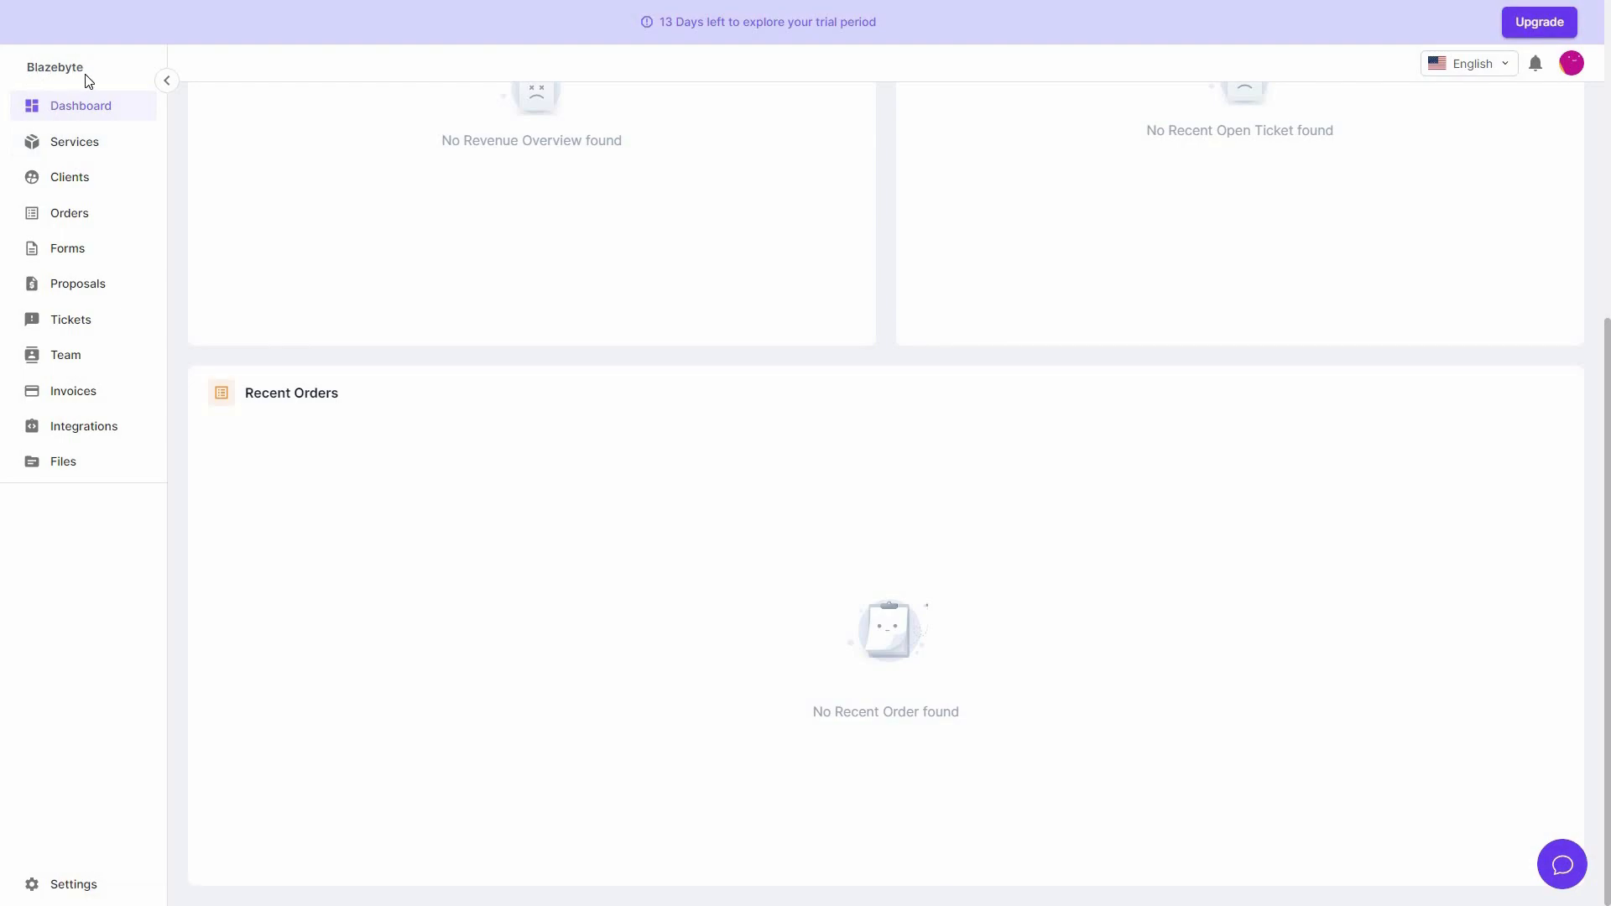
{"action": "left_click", "coordinate": [98, 150]}
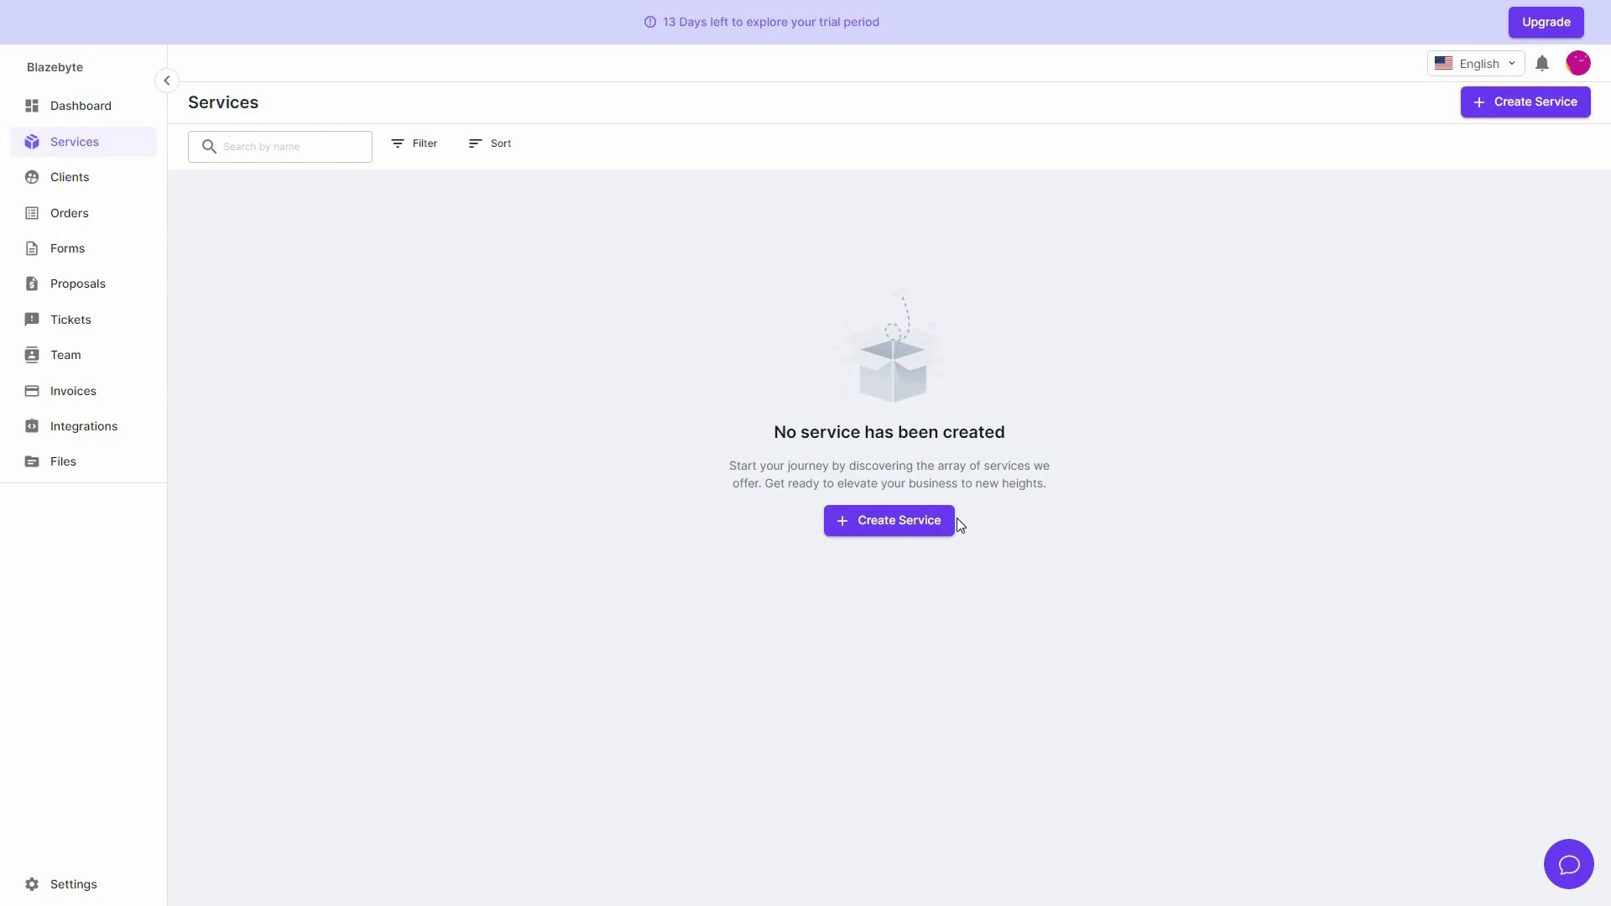
{"action": "left_click", "coordinate": [910, 523]}
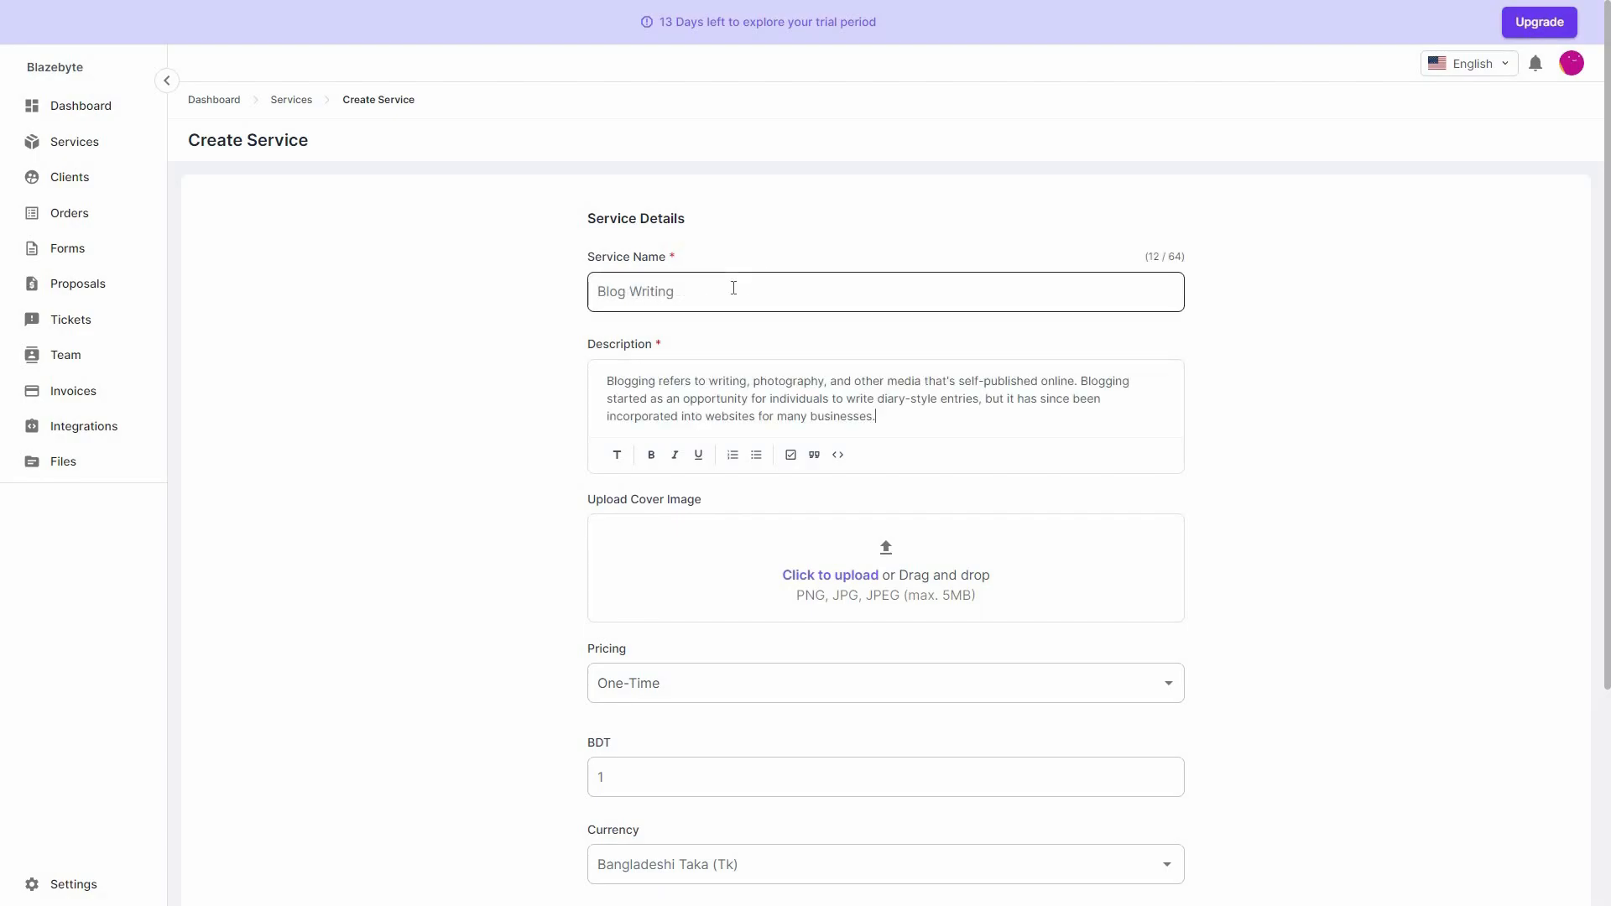
{"action": "left_click", "coordinate": [911, 417]}
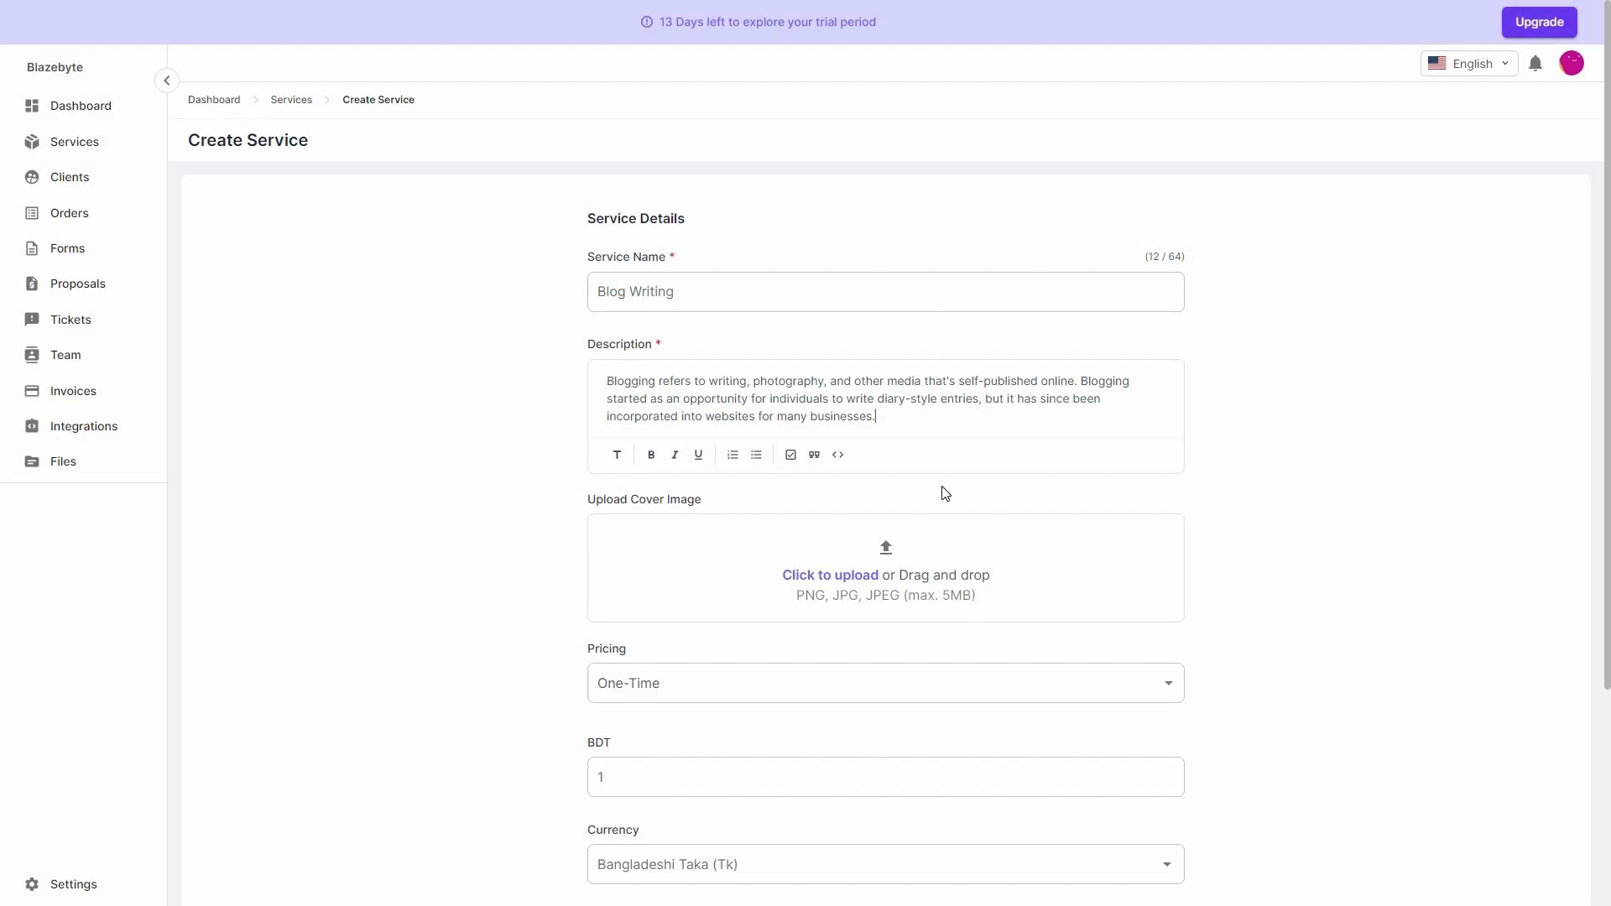
{"action": "scroll", "coordinate": [834, 453], "scroll_direction": "down", "scroll_amount": 2}
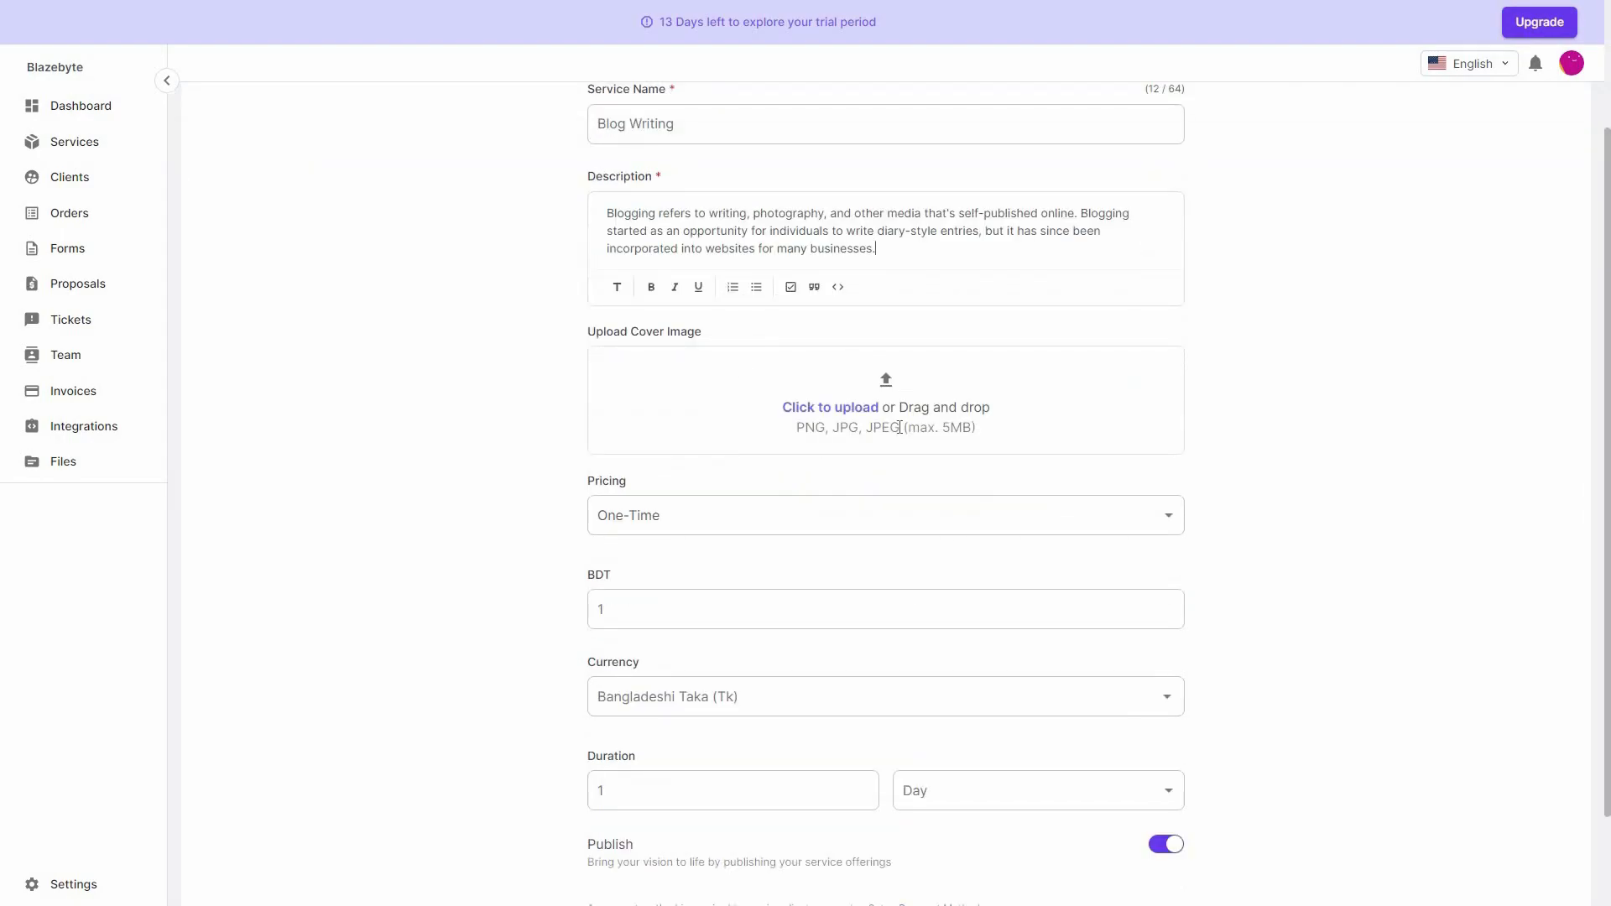
Check the available pricing types for the service, leaving One-Time selected
{"action": "left_click", "coordinate": [727, 527]}
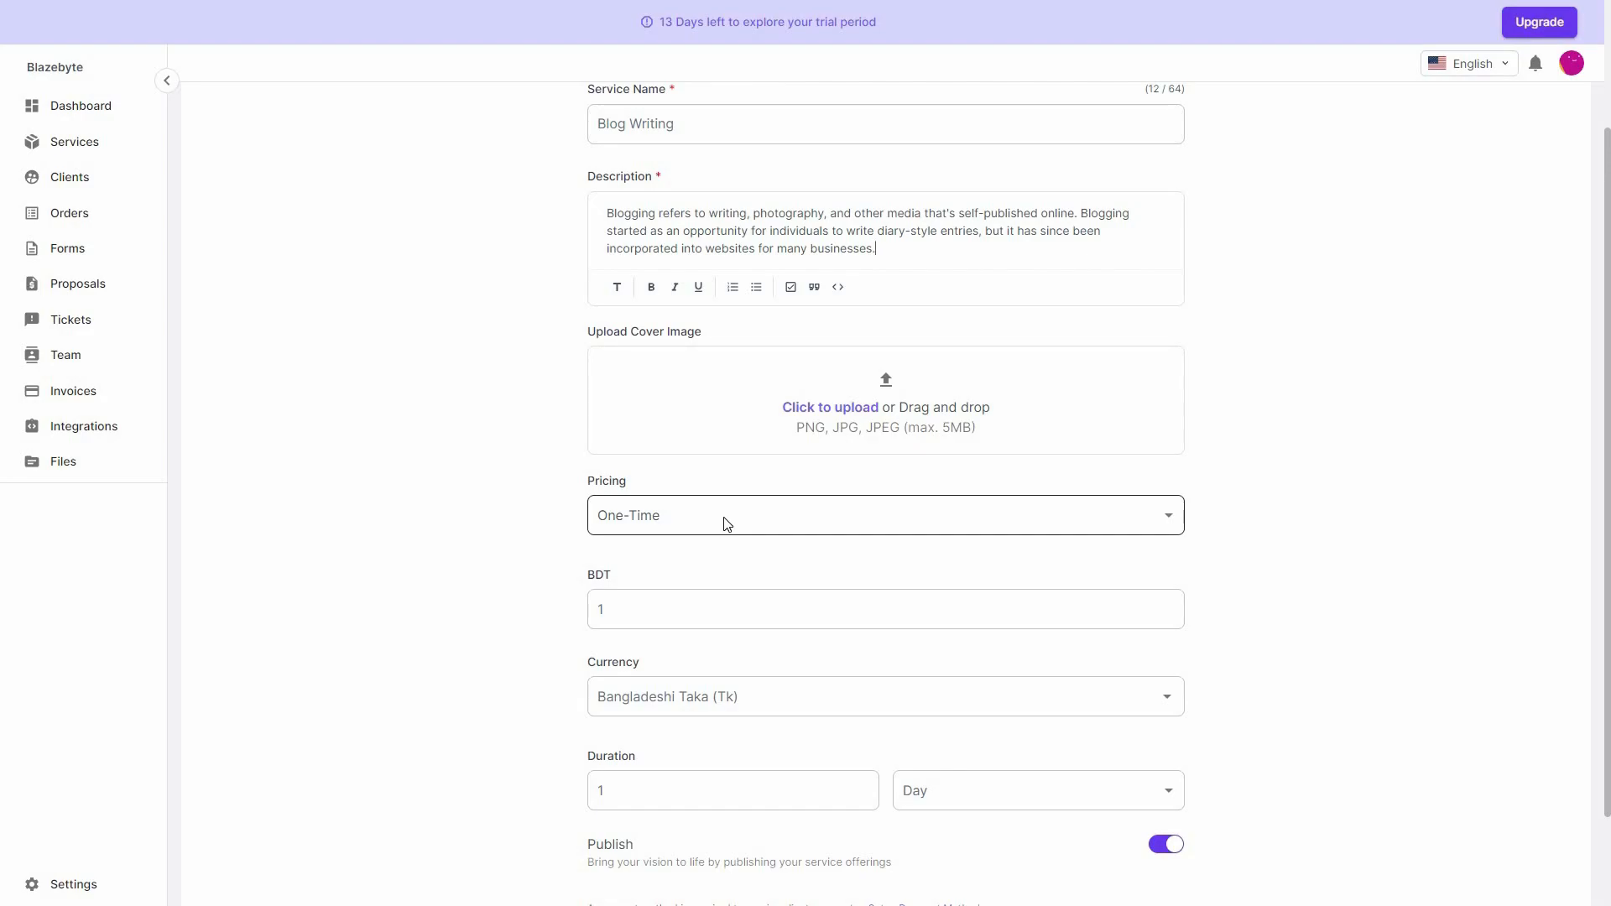
{"action": "left_click", "coordinate": [665, 530]}
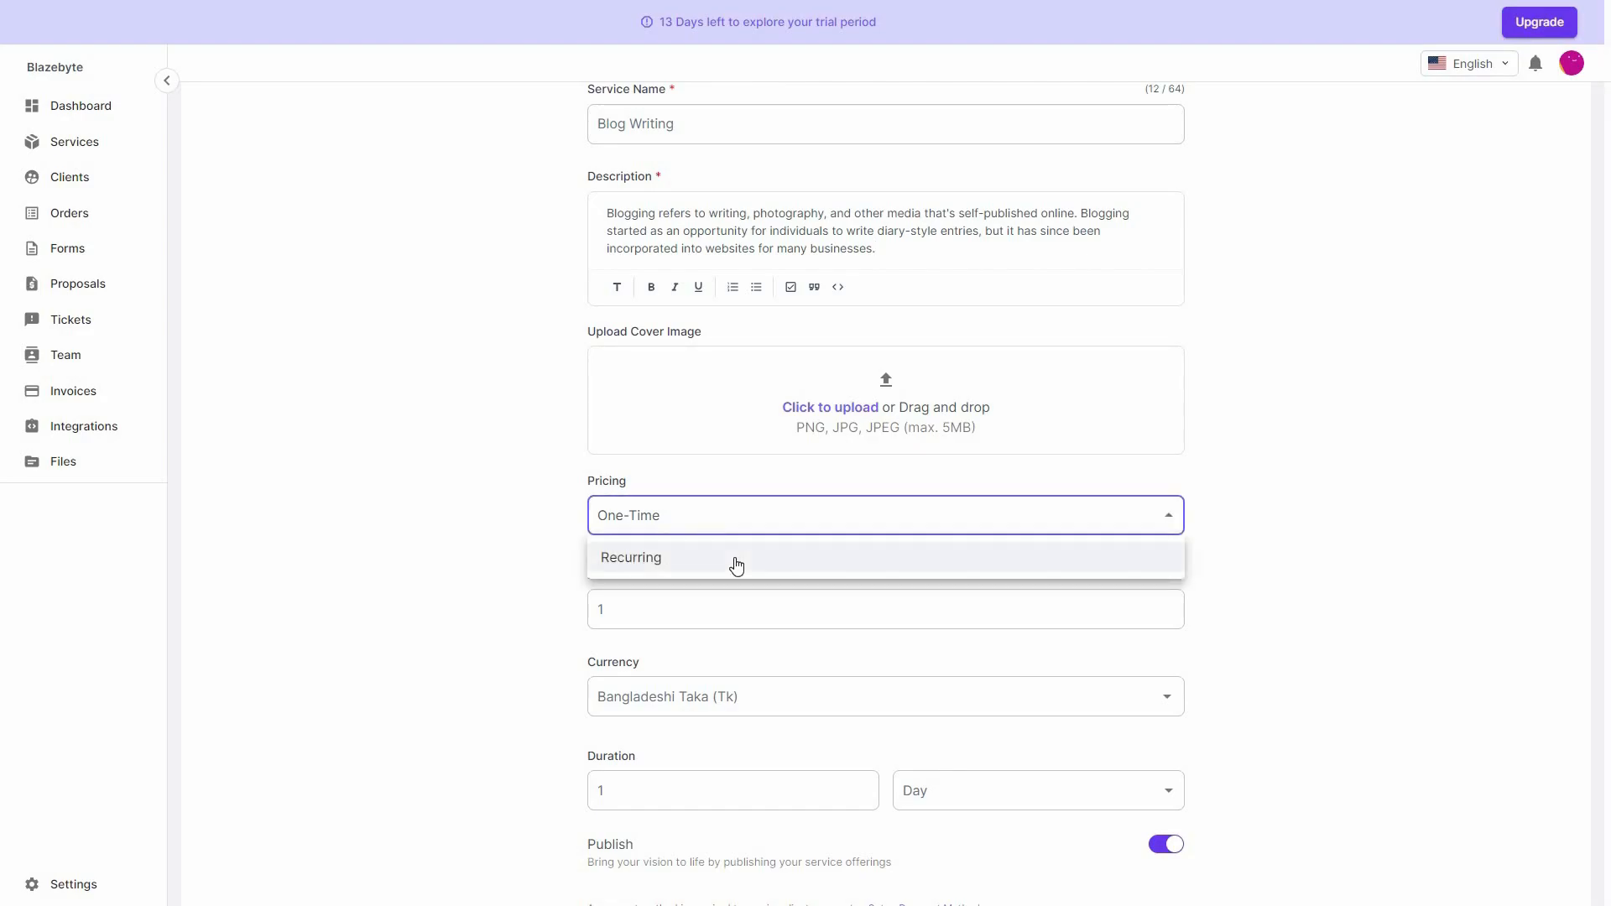
{"action": "left_click", "coordinate": [733, 522]}
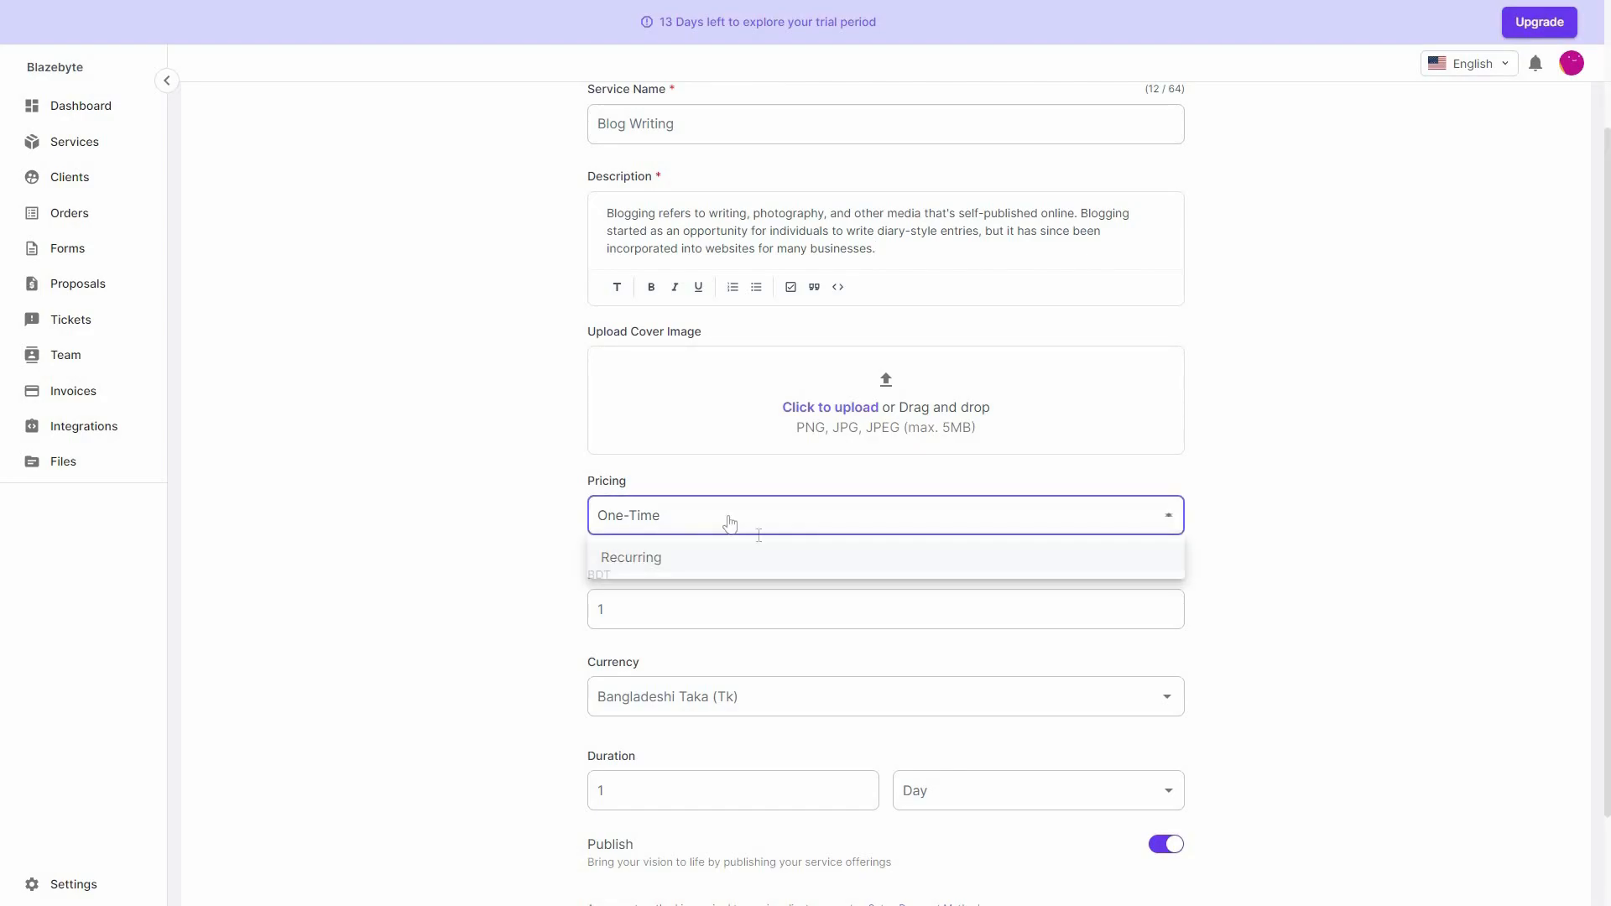
Set the service's currency to US Dollar ($) and its price to 10
{"action": "left_click", "coordinate": [663, 614]}
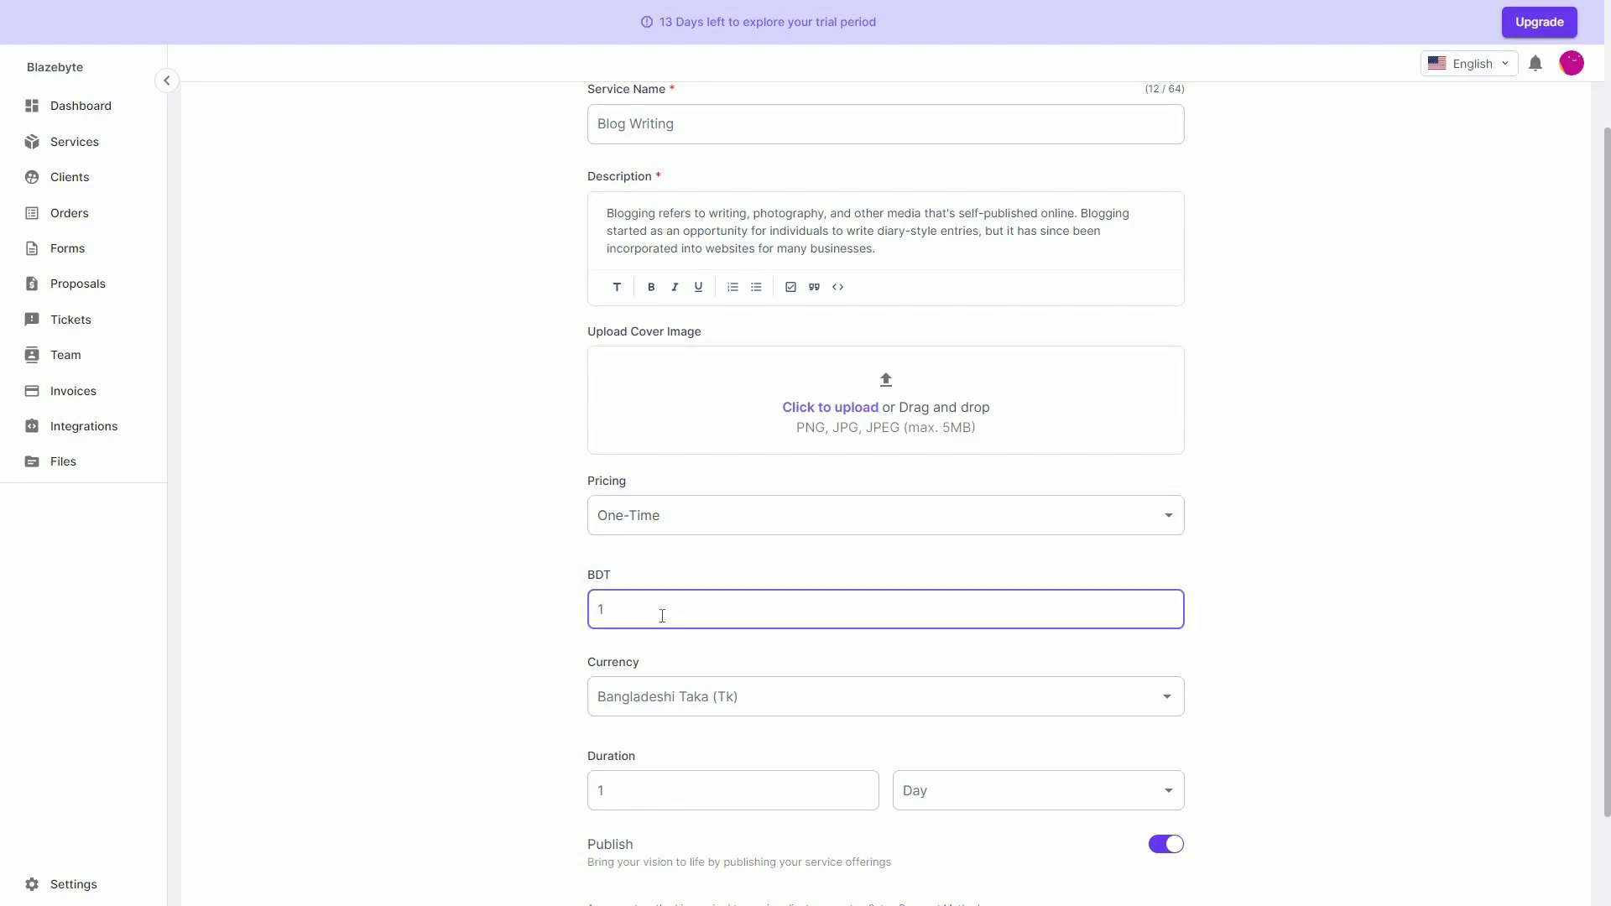
{"action": "left_click", "coordinate": [714, 697]}
{"action": "left_click", "coordinate": [715, 696]}
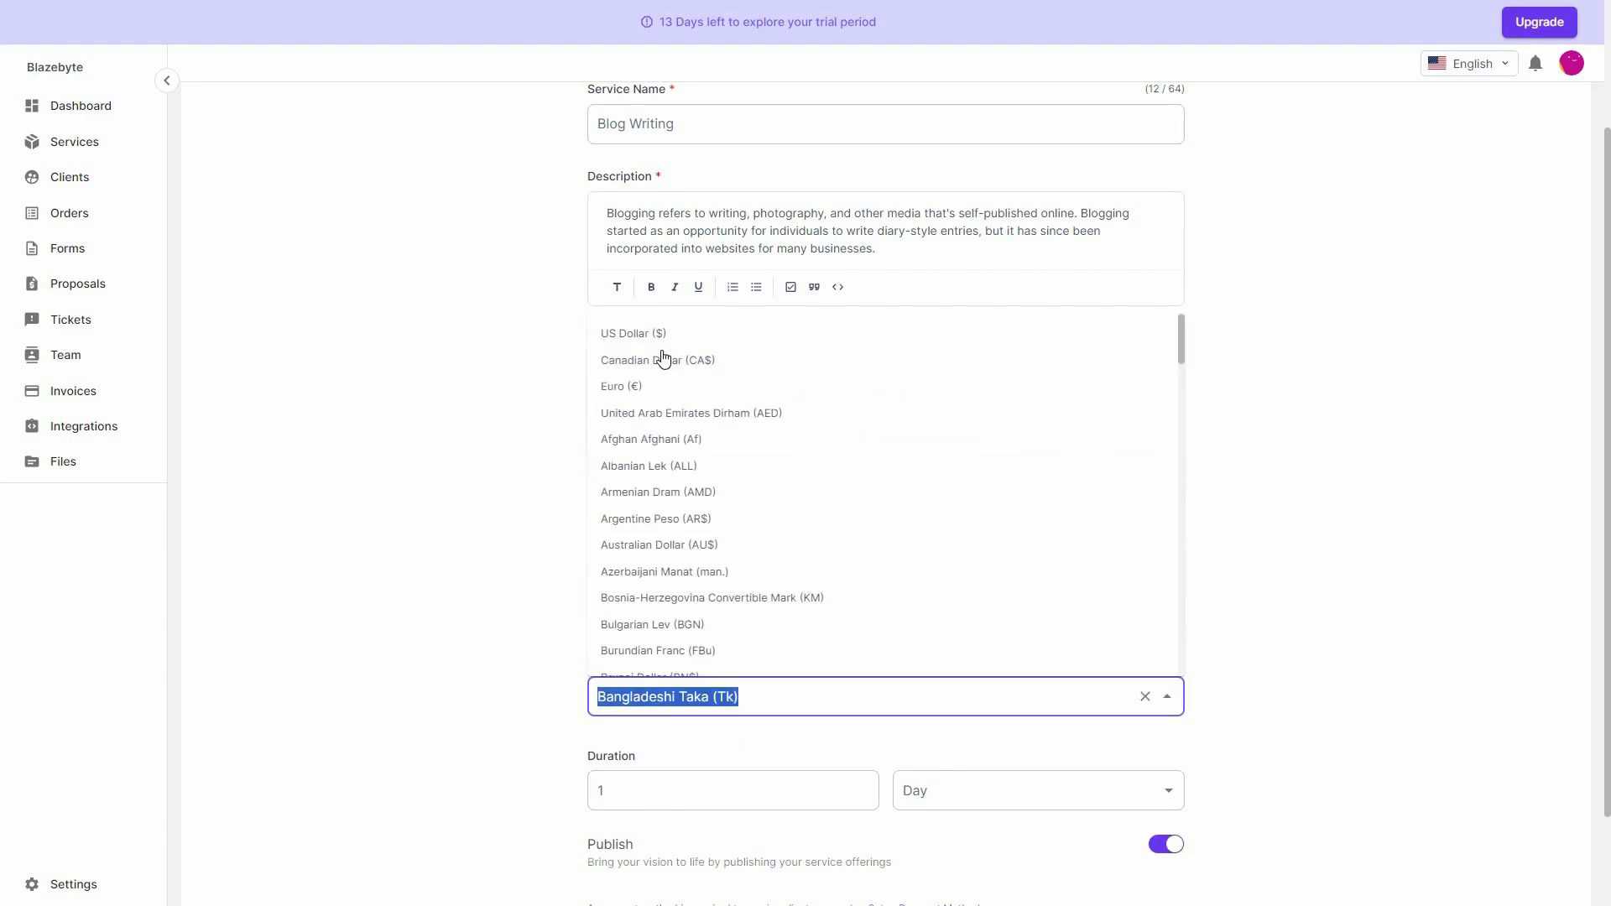
{"action": "key", "text": "Return"}
{"action": "left_click", "coordinate": [632, 611]}
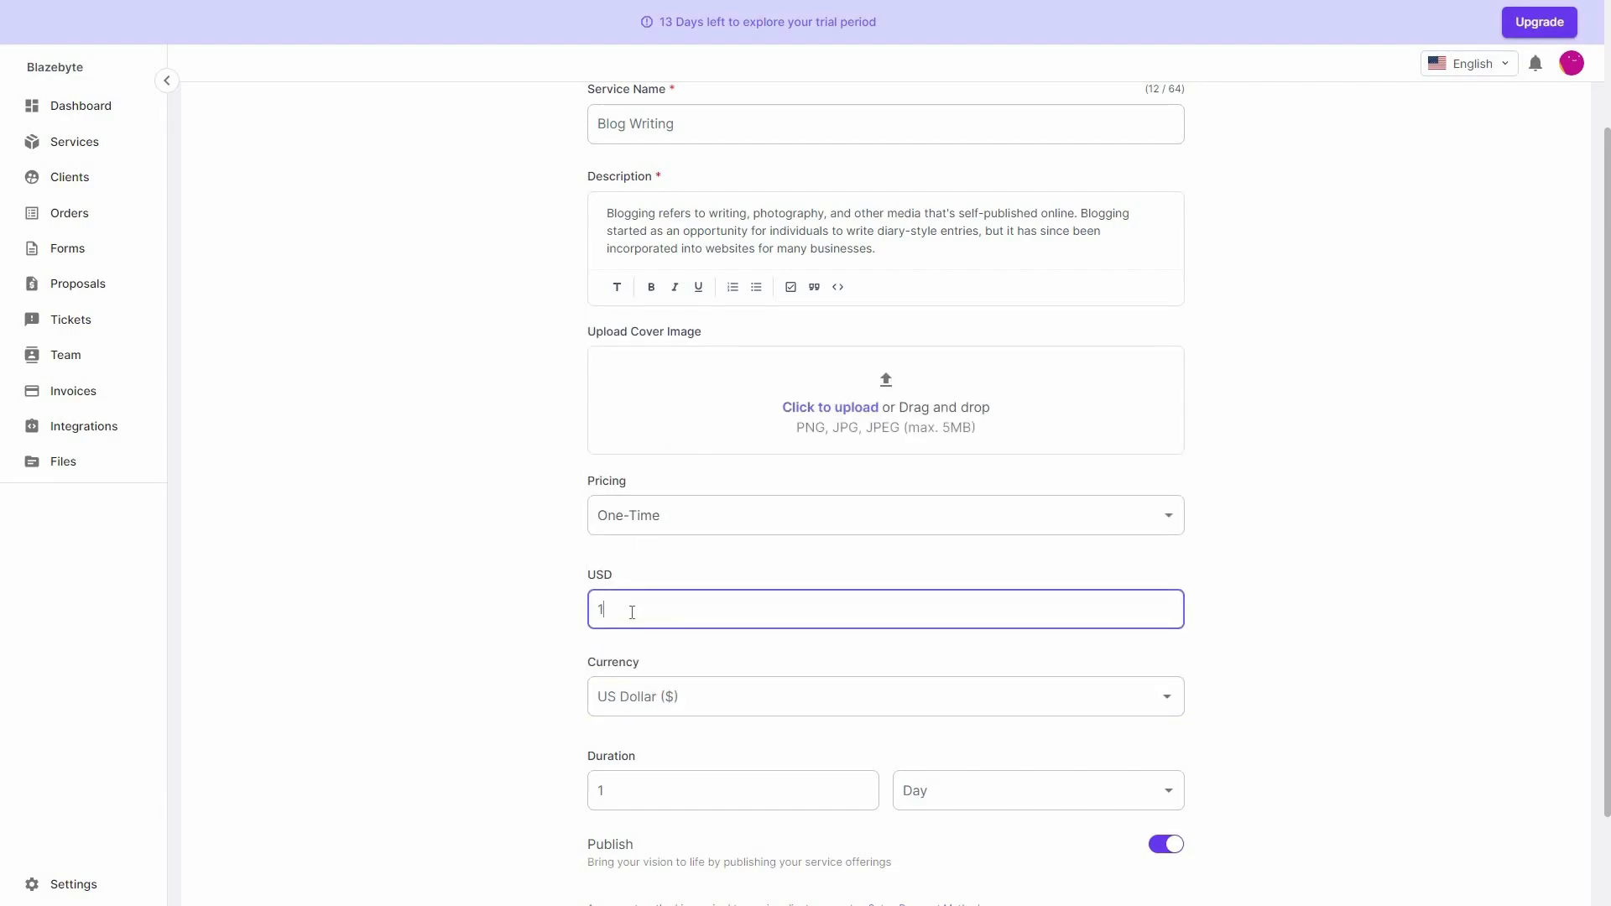
{"action": "type", "text": "10"}
Create the Blog Writing service with a duration of 1 Day and publishing enabled
{"action": "scroll", "coordinate": [667, 671], "scroll_direction": "down", "scroll_amount": 2}
{"action": "left_click", "coordinate": [671, 675]}
{"action": "left_click", "coordinate": [967, 680]}
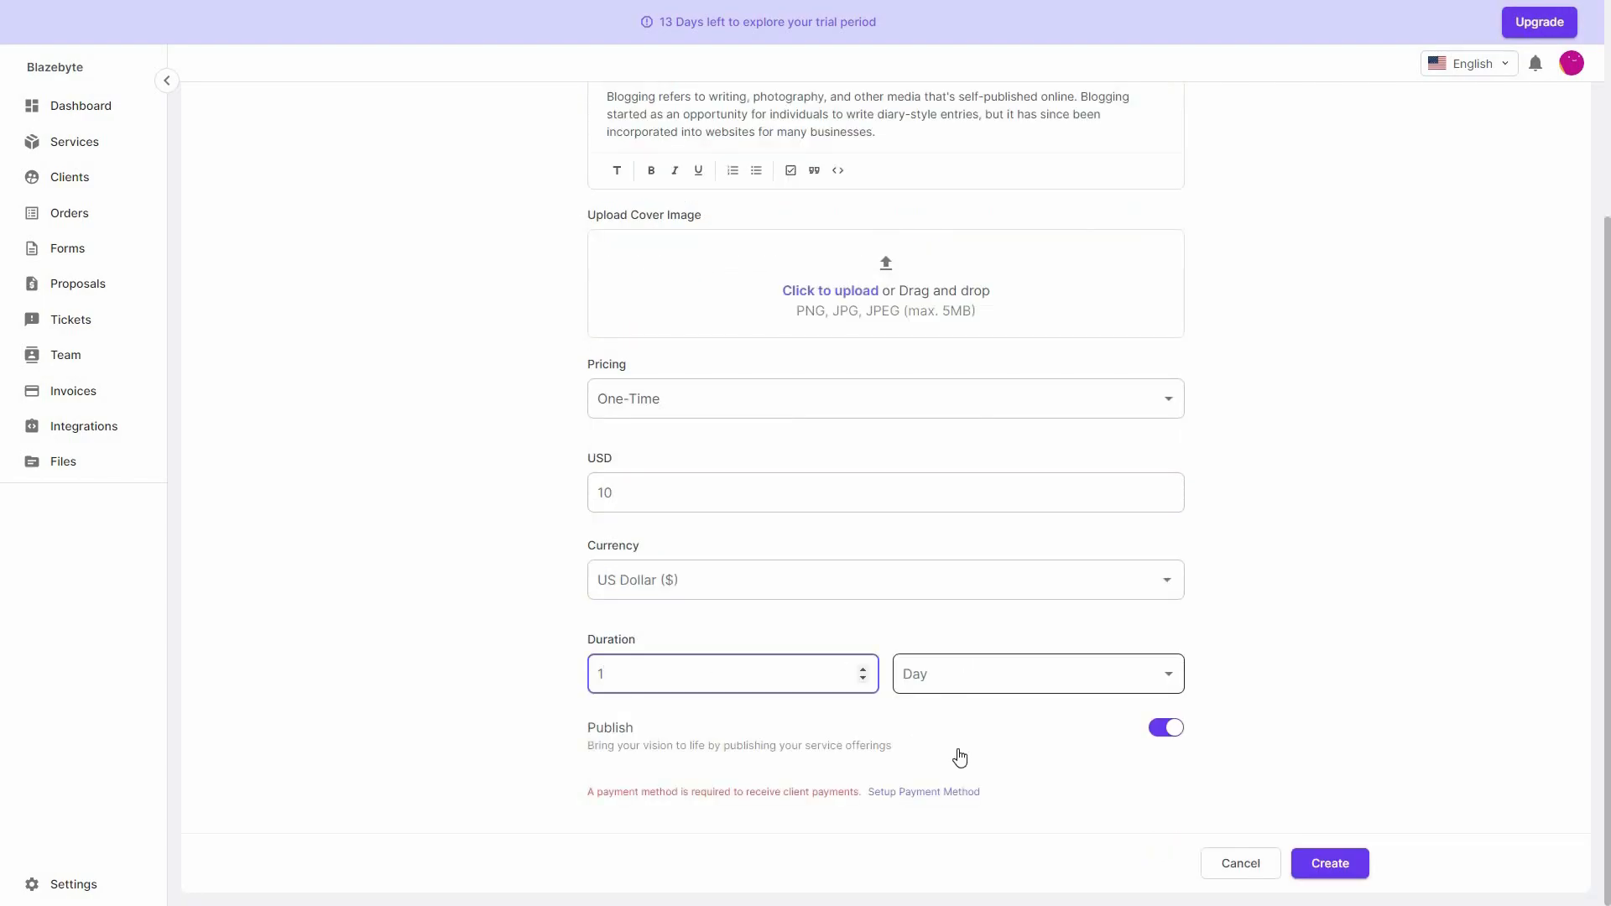
{"action": "left_click", "coordinate": [639, 673]}
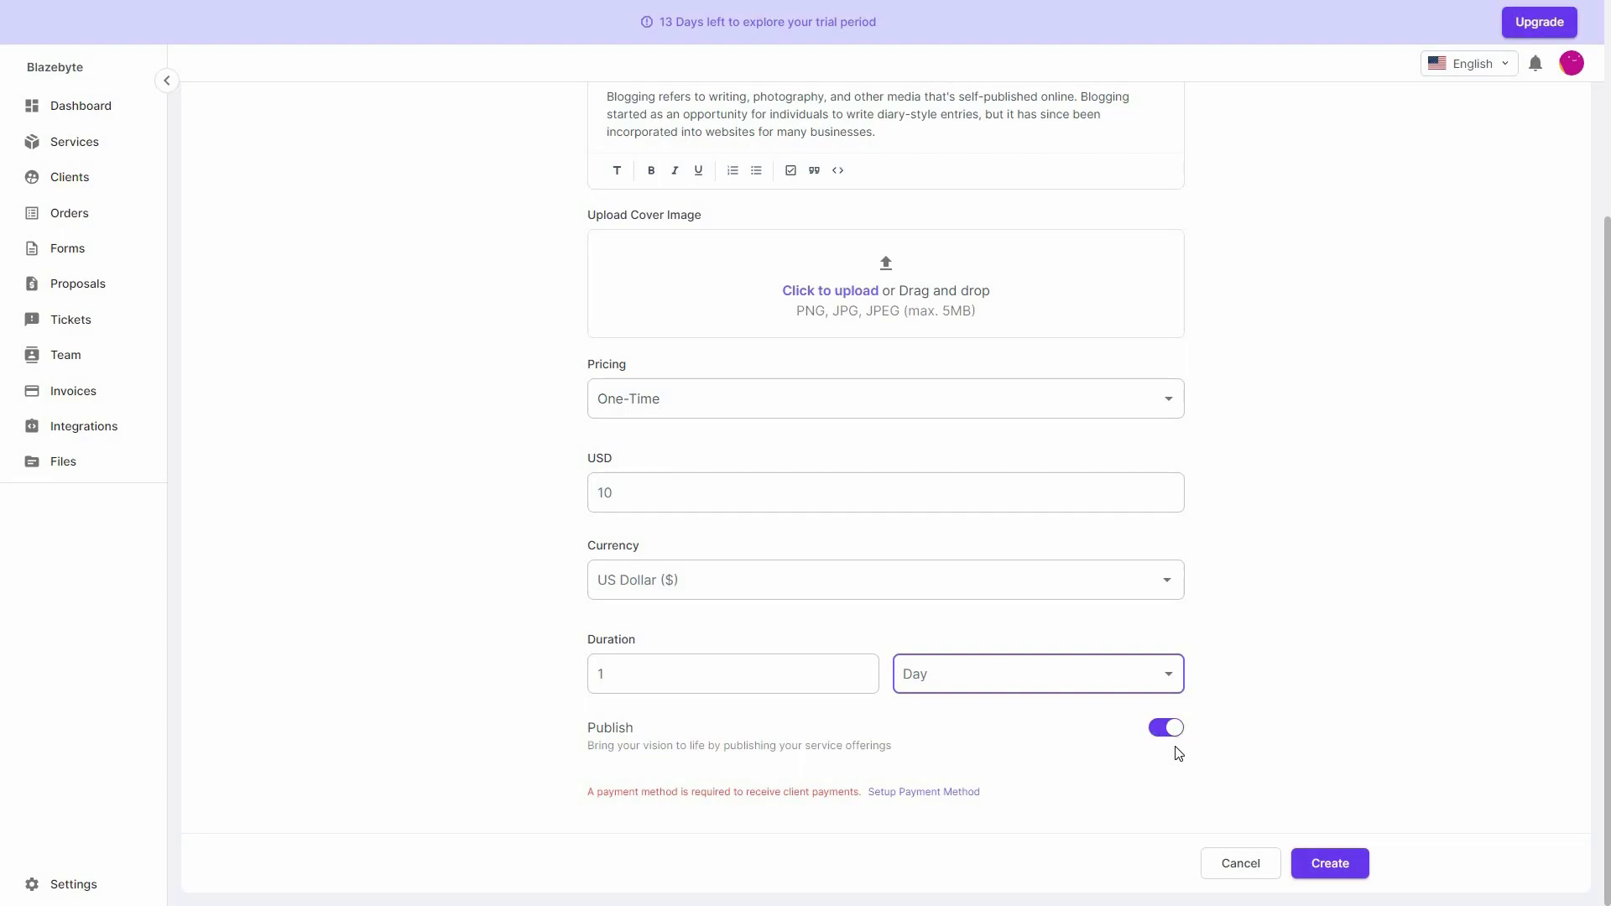
{"action": "left_click", "coordinate": [1331, 870]}
{"action": "left_click", "coordinate": [1330, 863]}
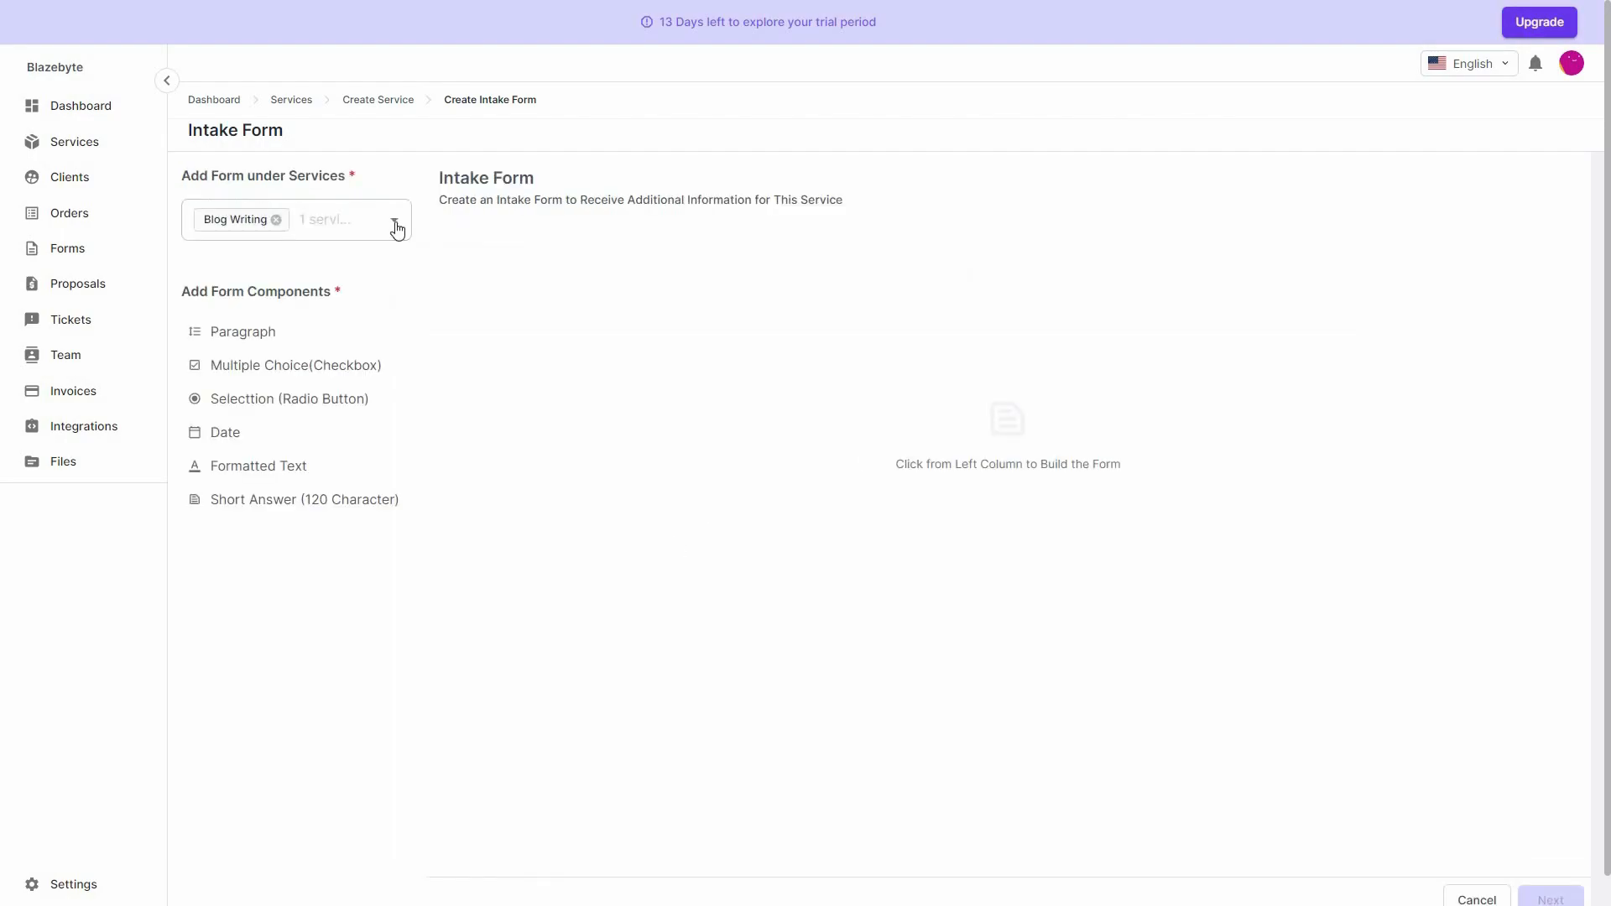
Add a Paragraph component to the Blog Writing intake form with field name "Name" and placeholder "Enter Name"
{"action": "left_click", "coordinate": [495, 262]}
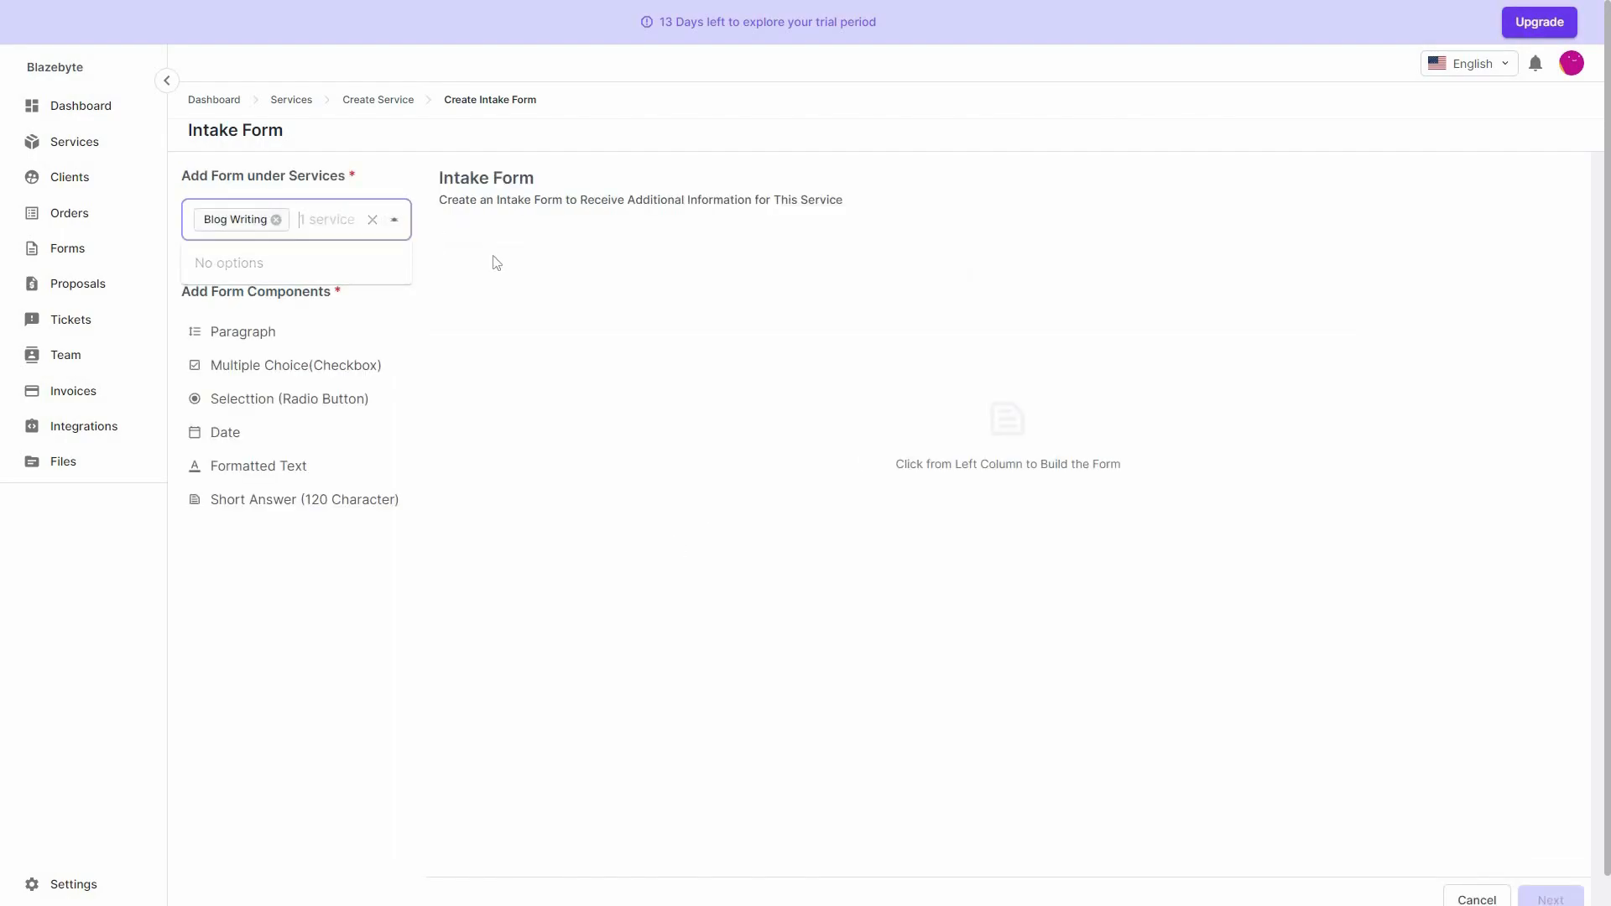
{"action": "left_click", "coordinate": [246, 343]}
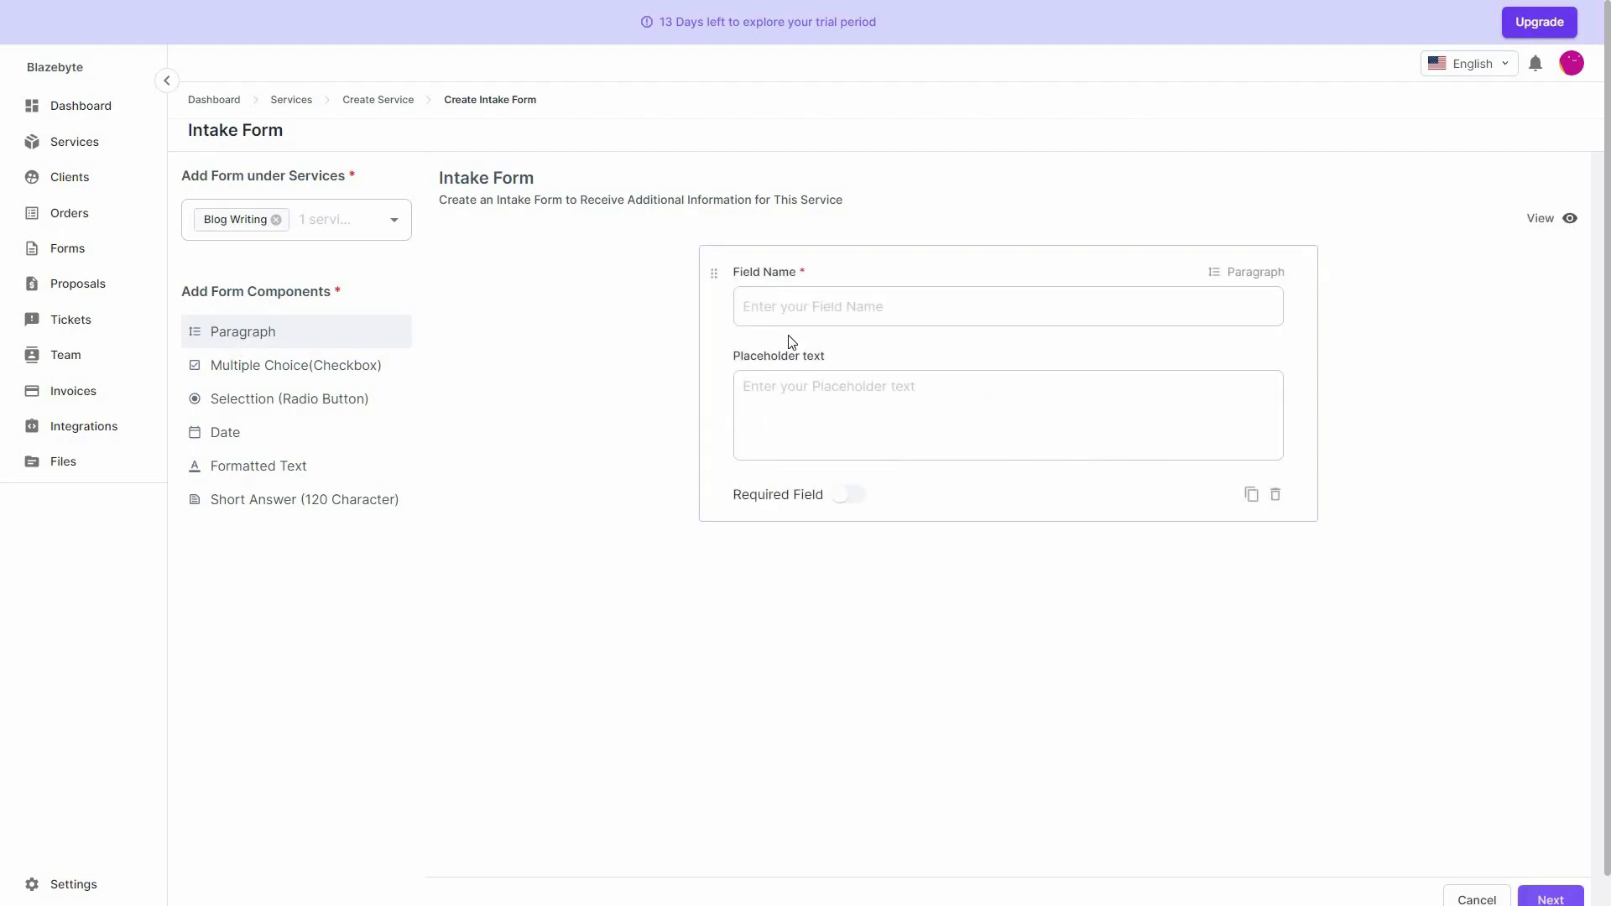
{"action": "left_click", "coordinate": [788, 306]}
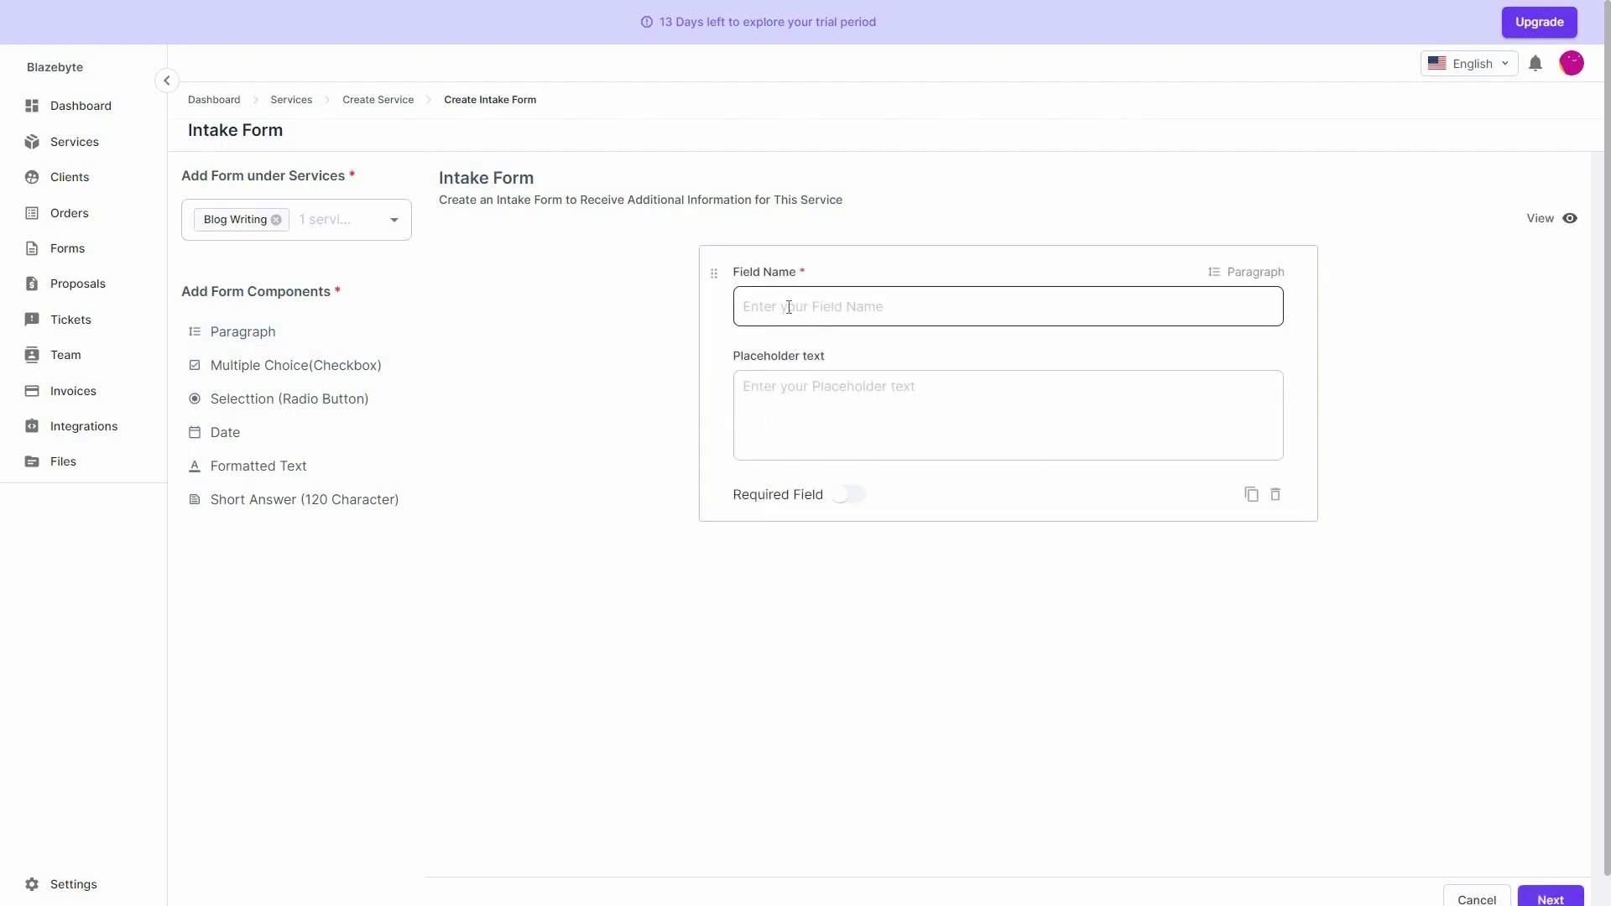
{"action": "left_click", "coordinate": [788, 306]}
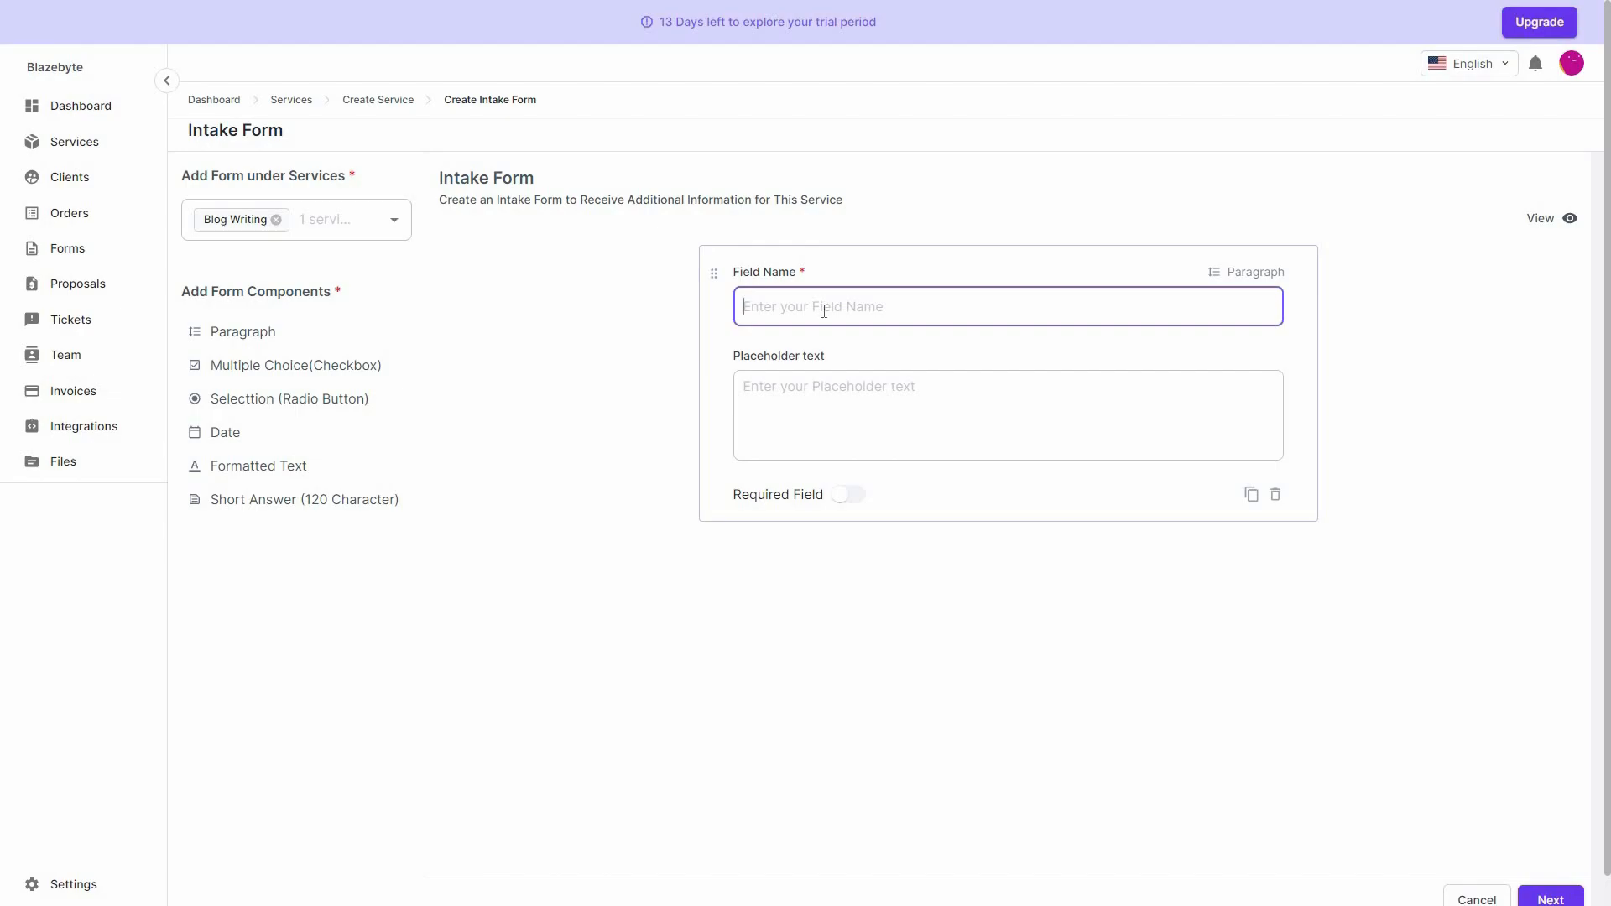
{"action": "type", "text": "Name"}
{"action": "left_click", "coordinate": [812, 411]}
{"action": "type", "text": "Enter Name"}
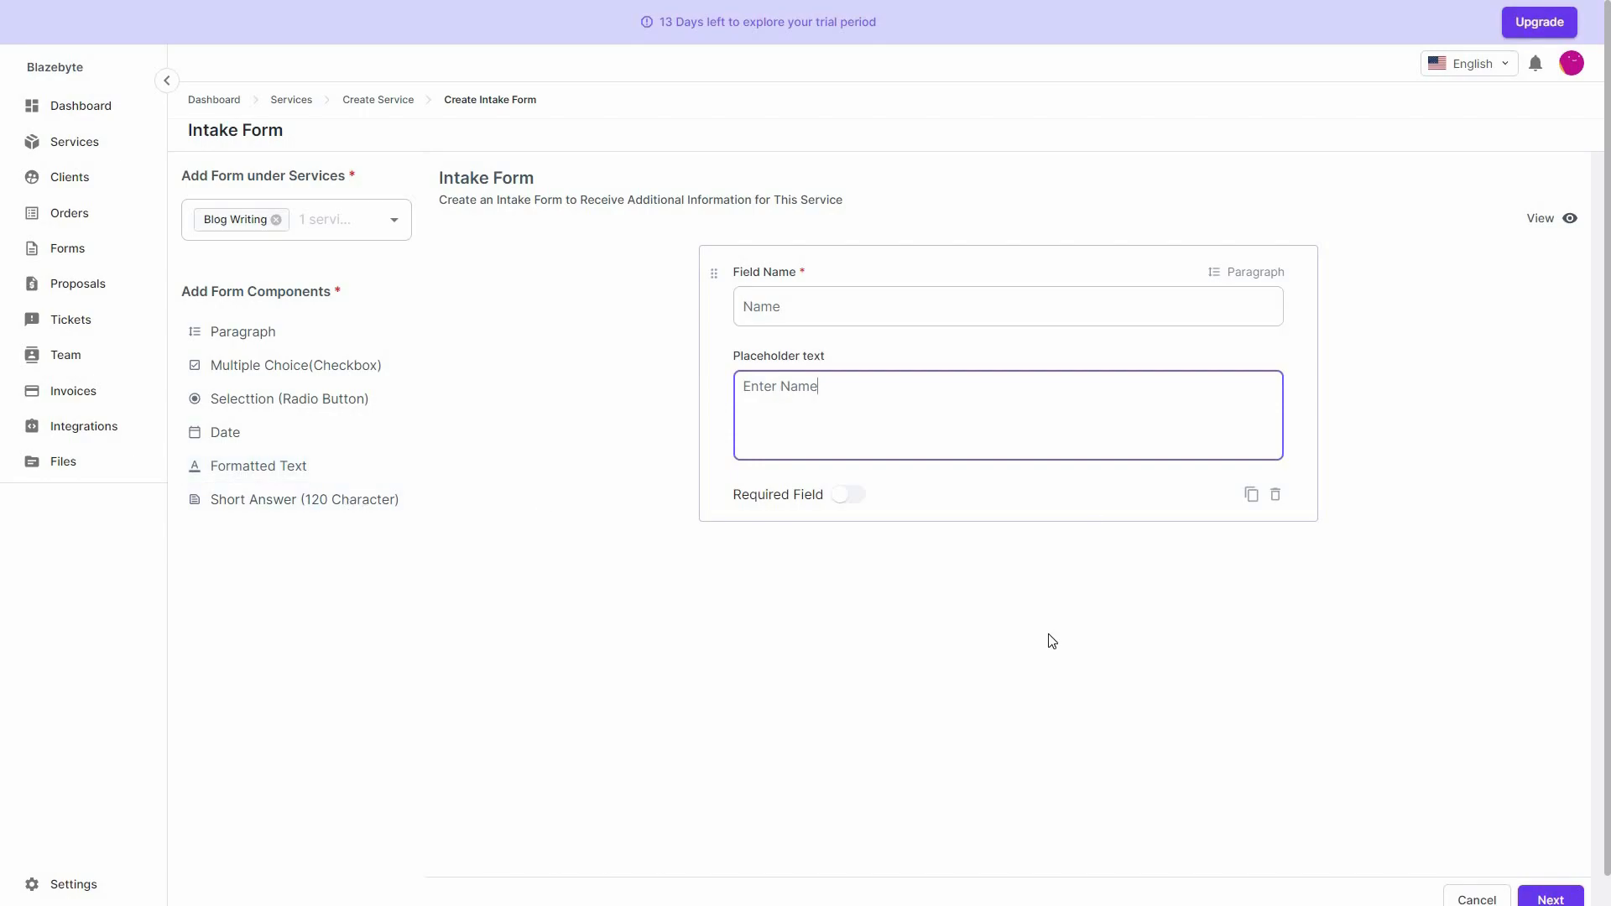
Name the intake form "Blog Service Form", show it on Pre Purchase, and save it
{"action": "left_click", "coordinate": [1551, 896]}
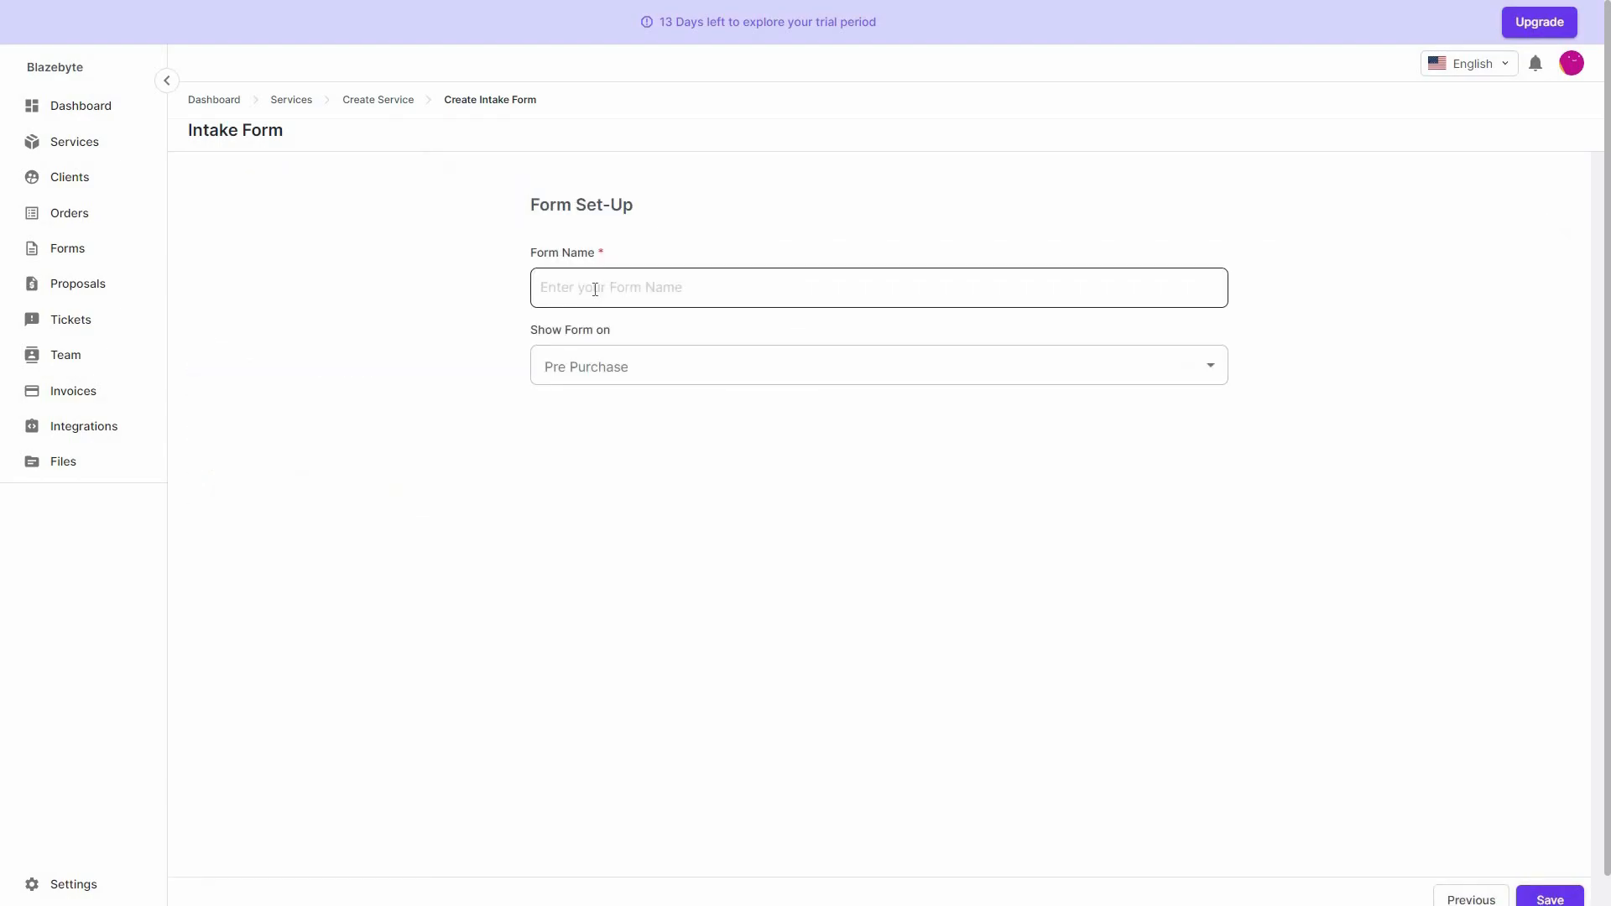
{"action": "left_click", "coordinate": [595, 290]}
{"action": "type", "text": "Blog Service Form"}
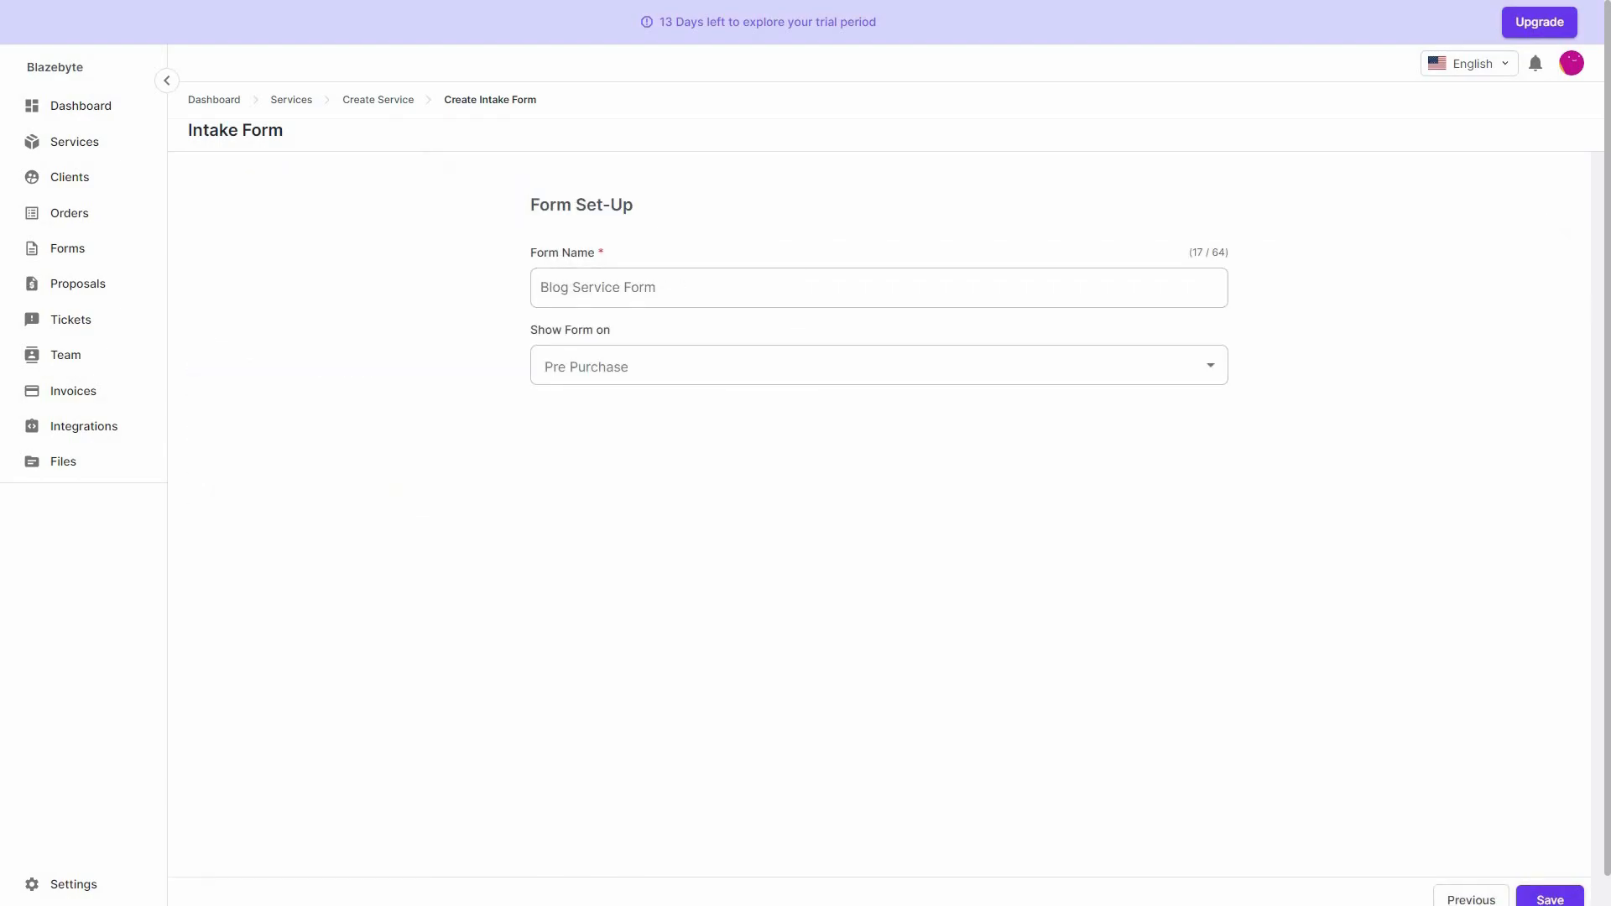
{"action": "left_click", "coordinate": [679, 372]}
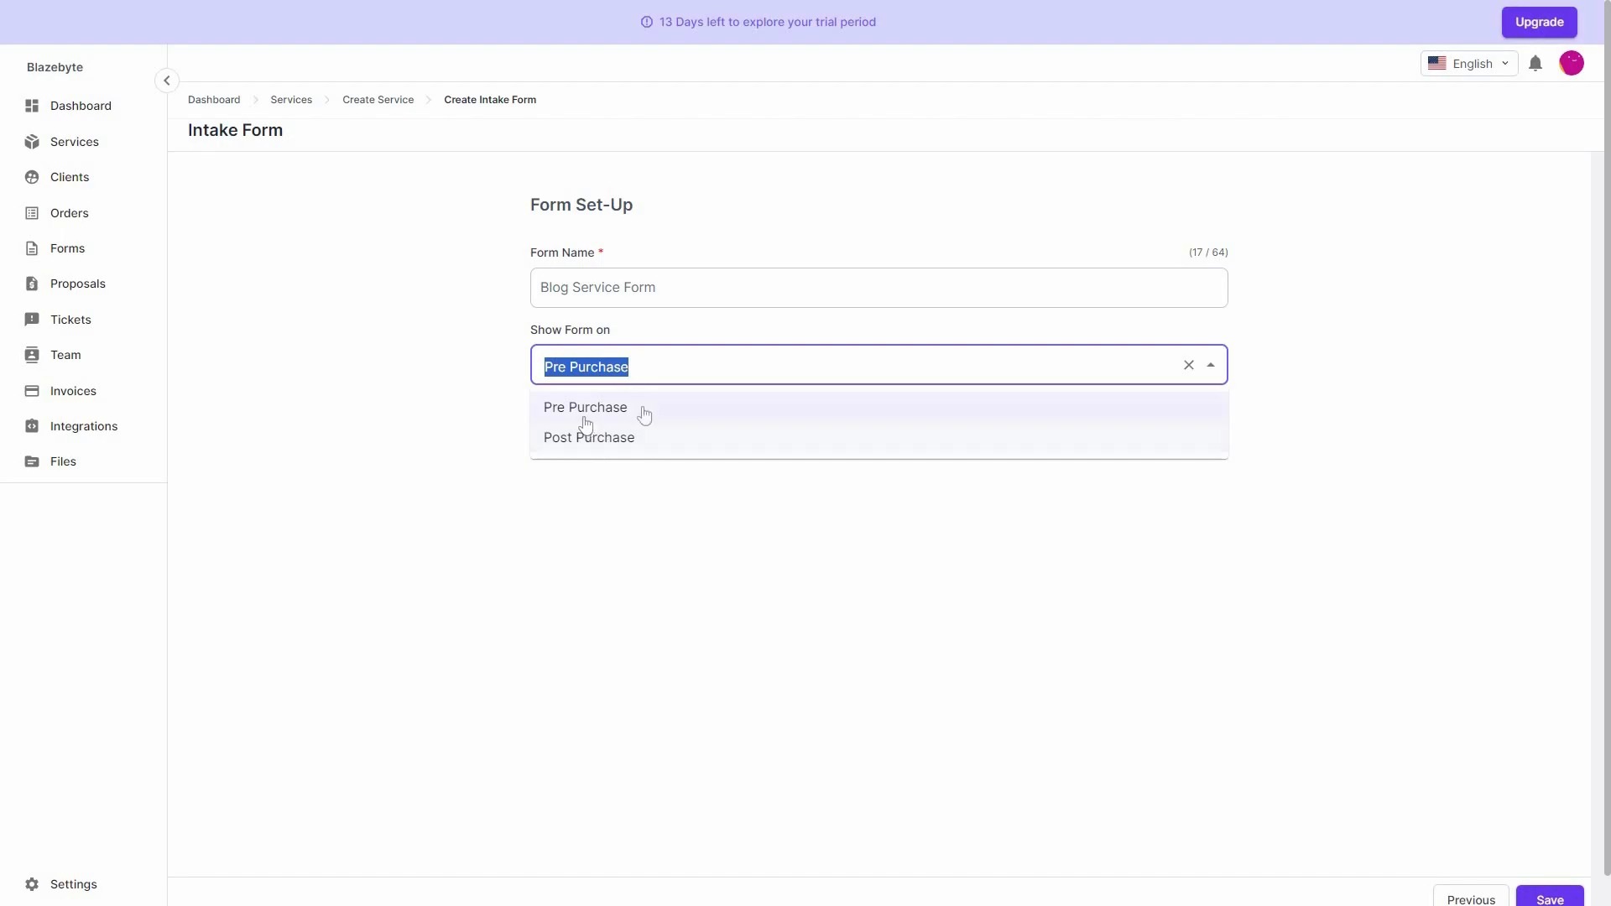
{"action": "left_click", "coordinate": [1555, 898]}
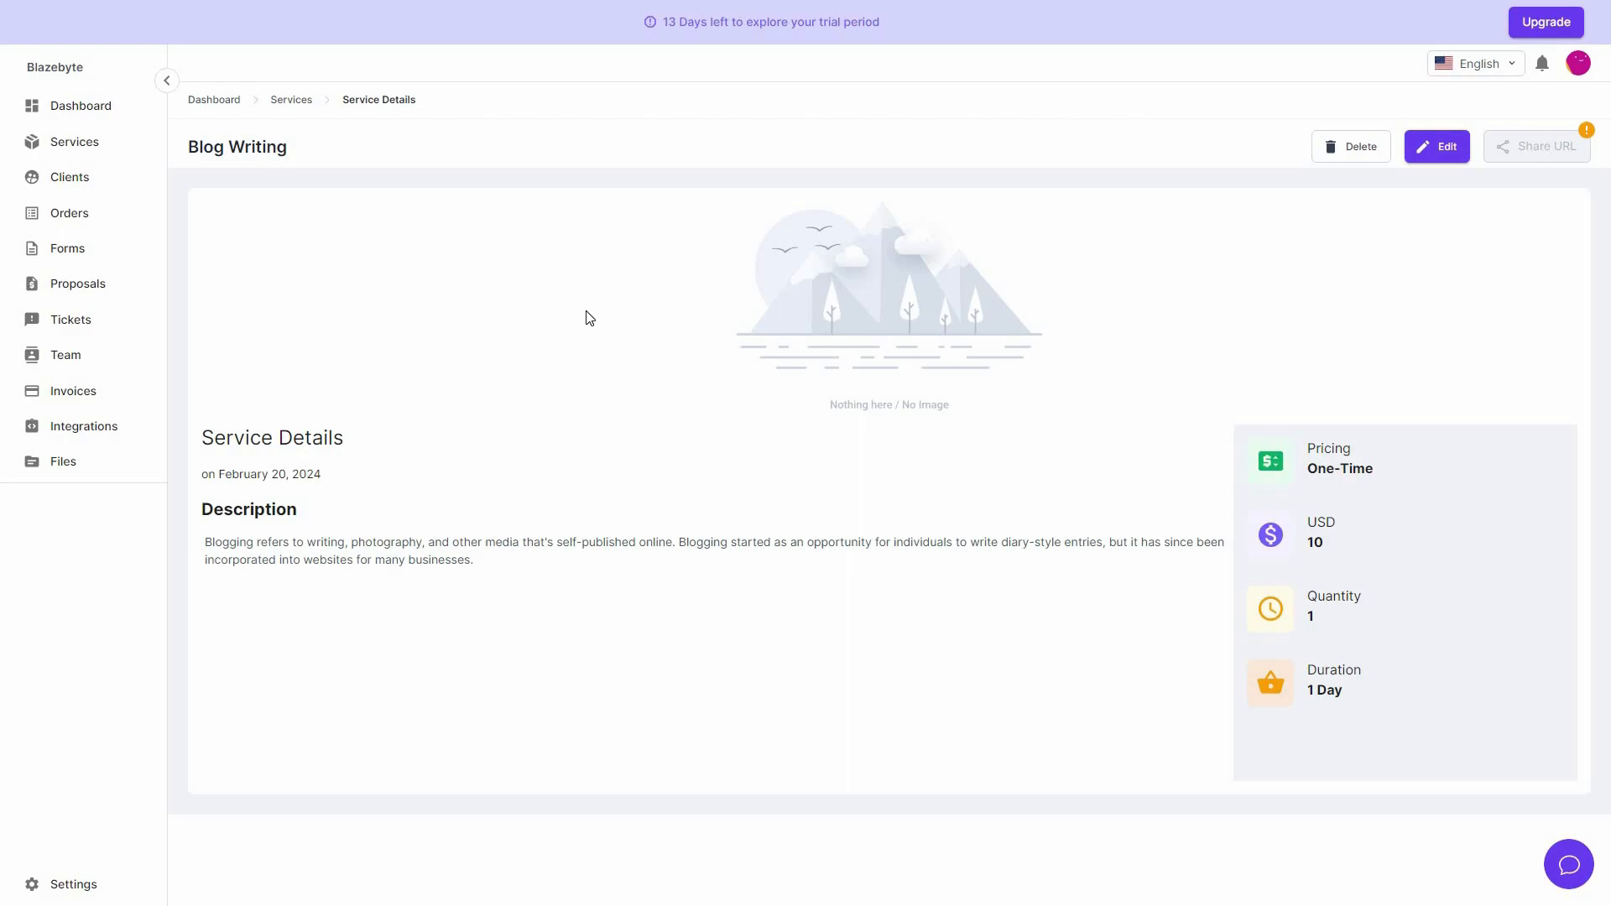
Return to the services list, go to Clients and create a client with a name and e-mail address
{"action": "left_click", "coordinate": [291, 101]}
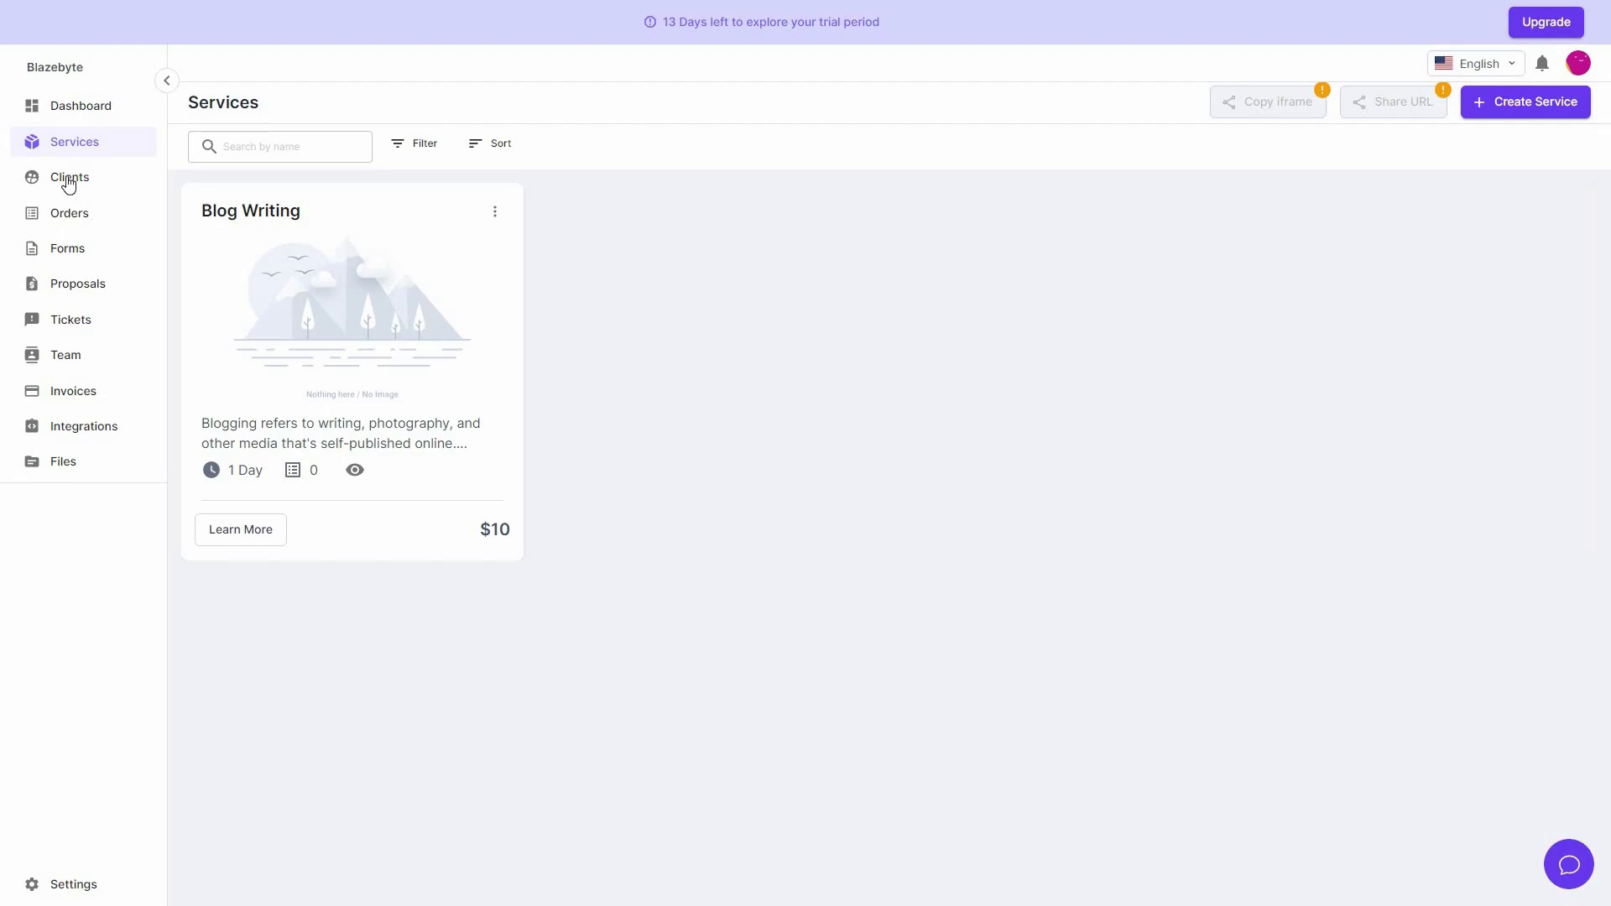
{"action": "left_click", "coordinate": [108, 178]}
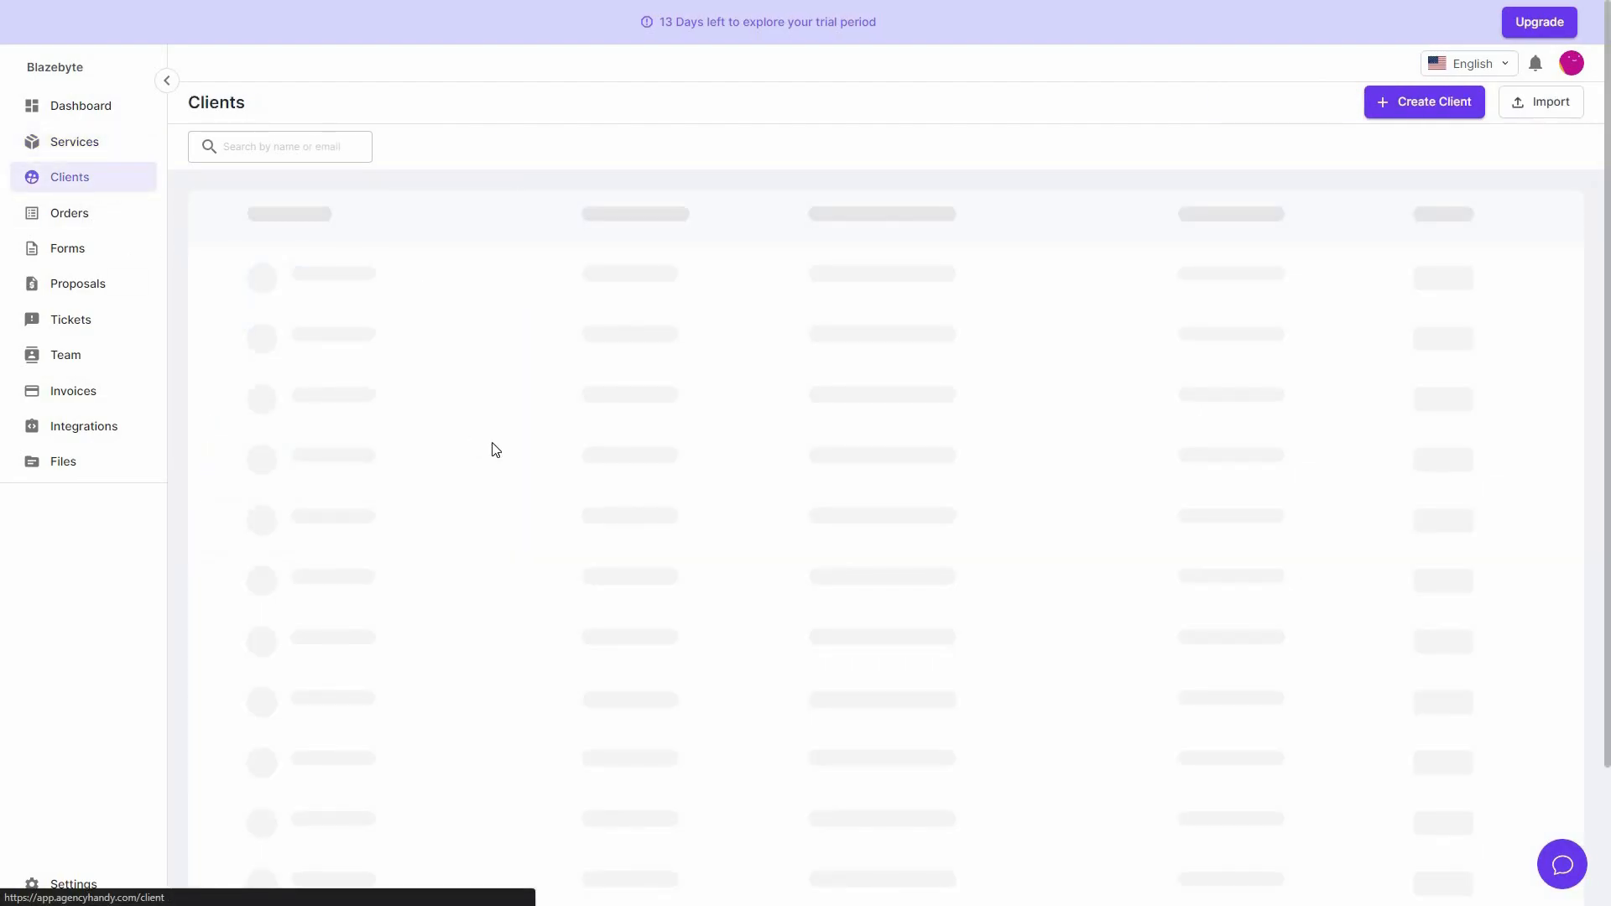
{"action": "left_click", "coordinate": [911, 532]}
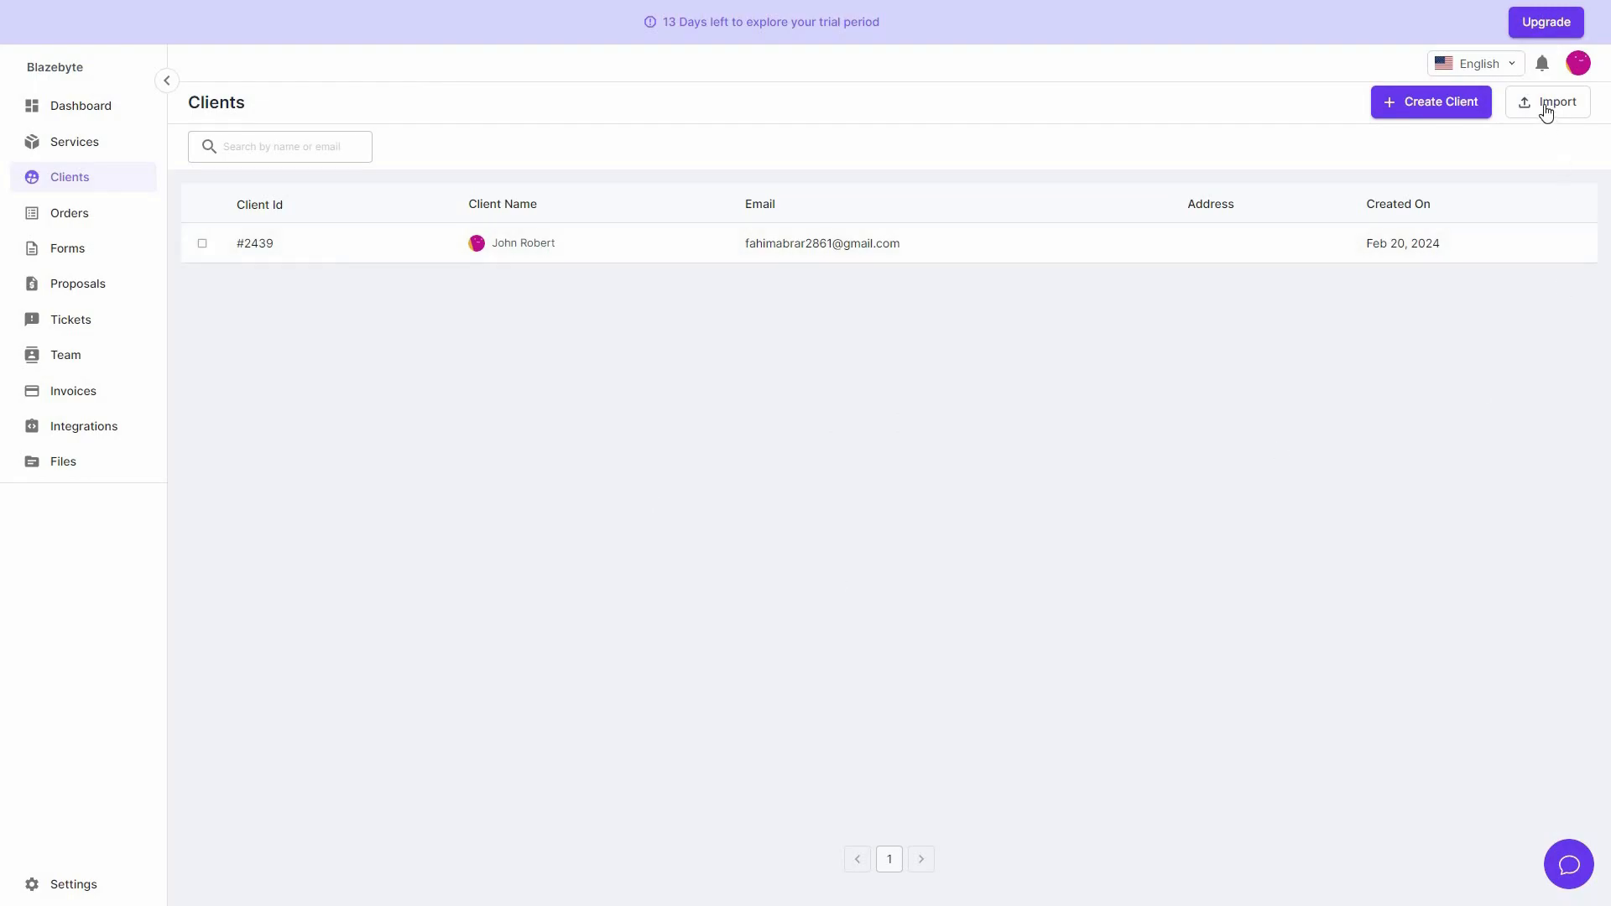
View the CSV import dialog for clients, then close it without uploading a file
{"action": "left_click", "coordinate": [1549, 108]}
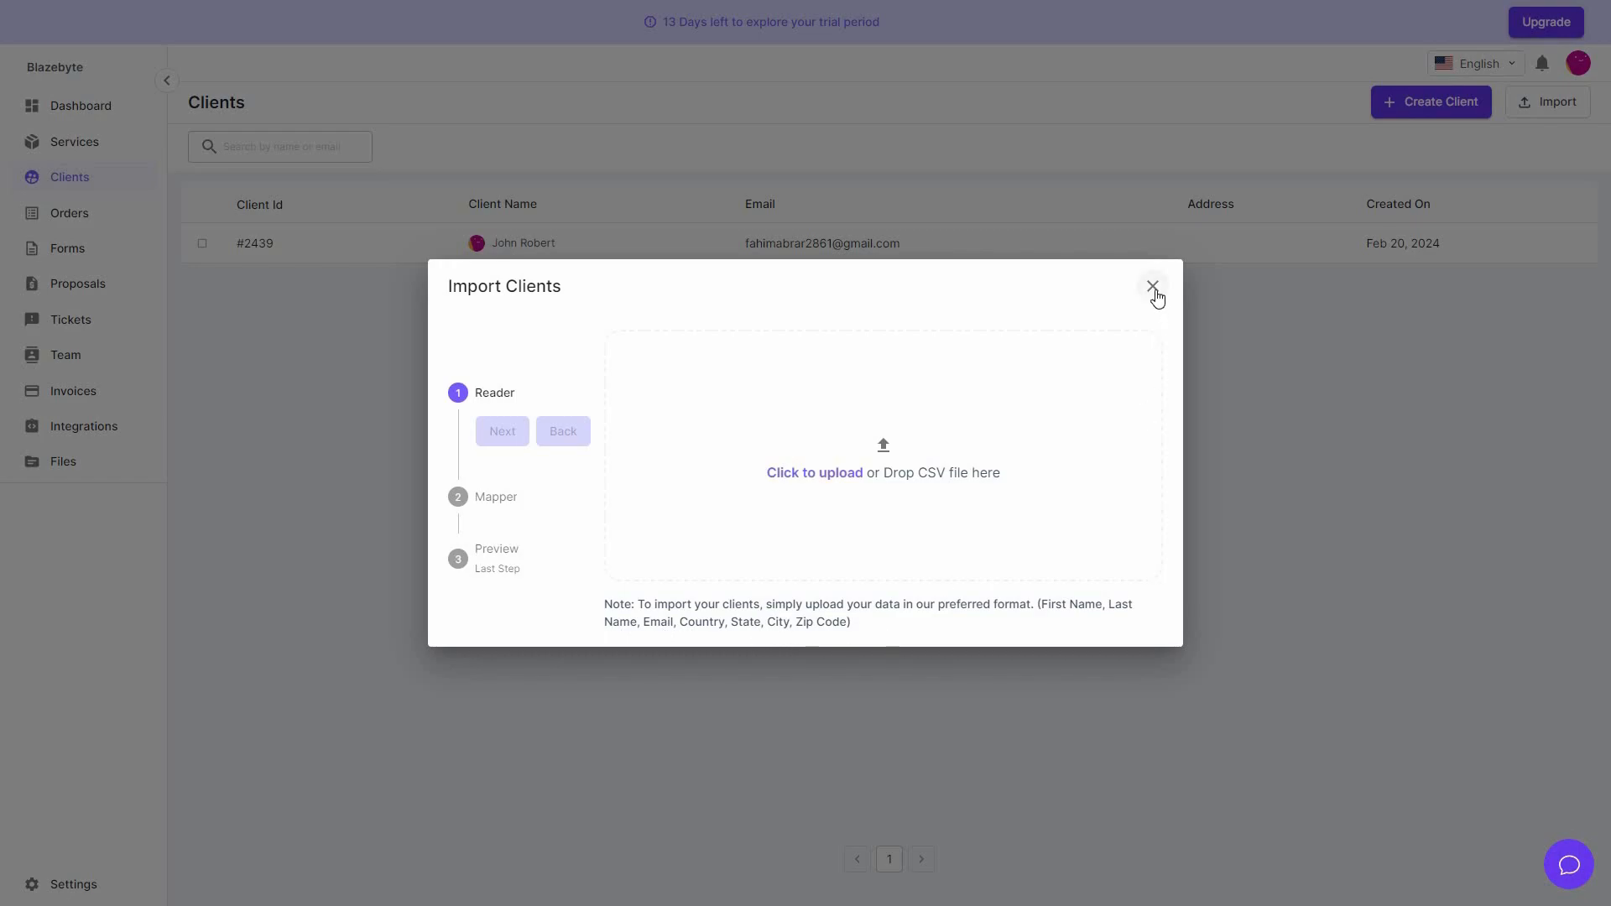
{"action": "left_click", "coordinate": [546, 445]}
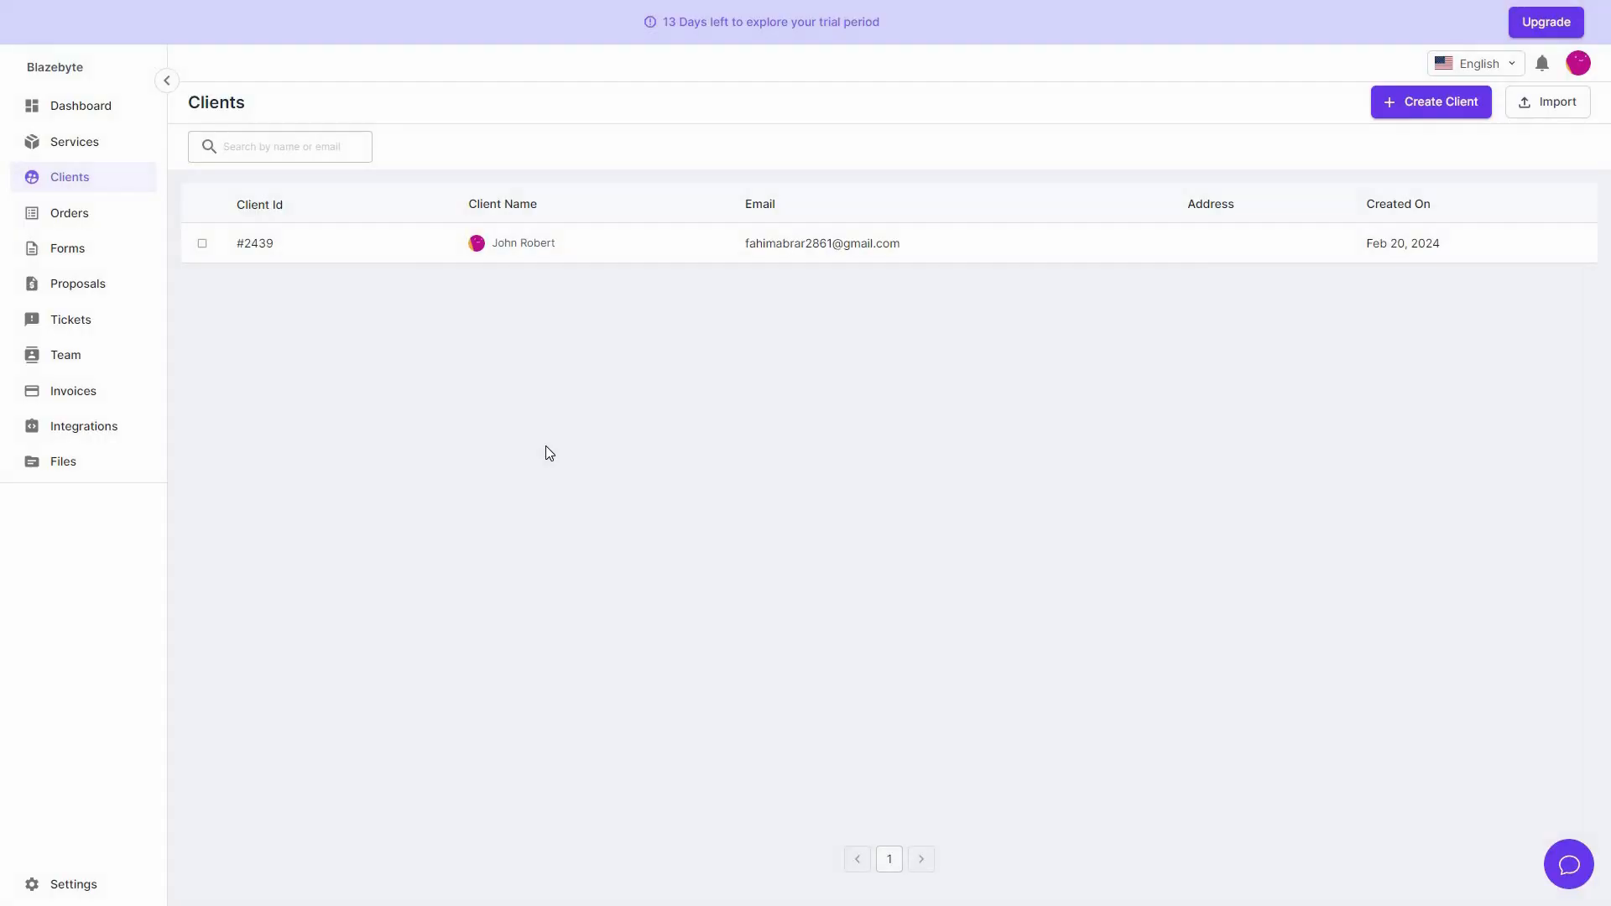
Open the existing client's details and view their profile and recent orders
{"action": "left_click", "coordinate": [522, 245]}
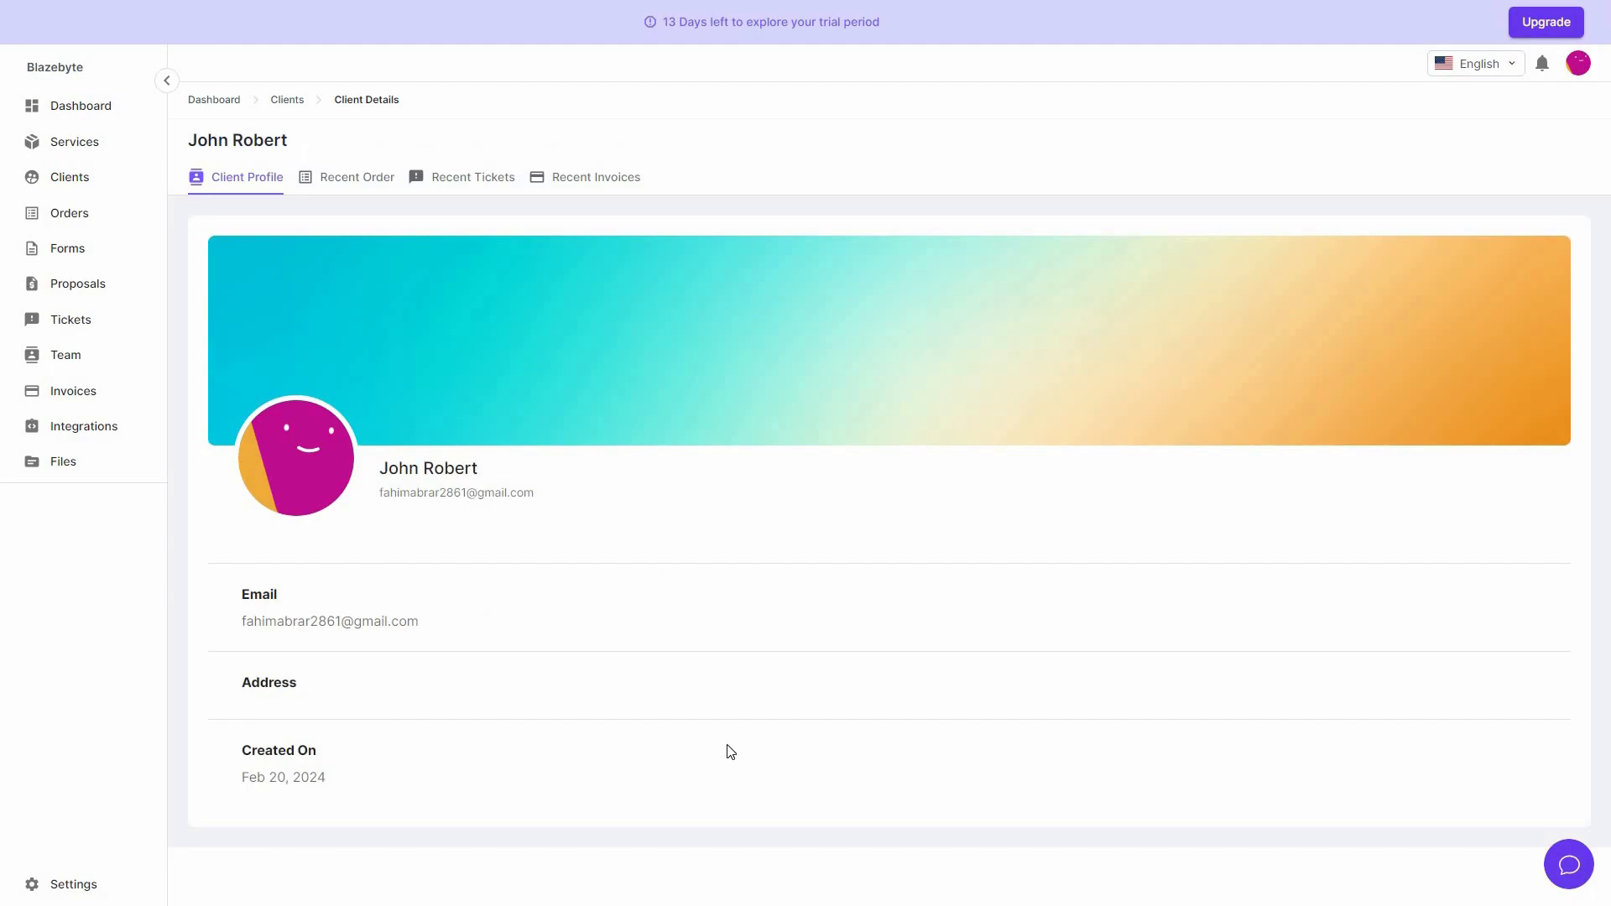
{"action": "left_click", "coordinate": [340, 180]}
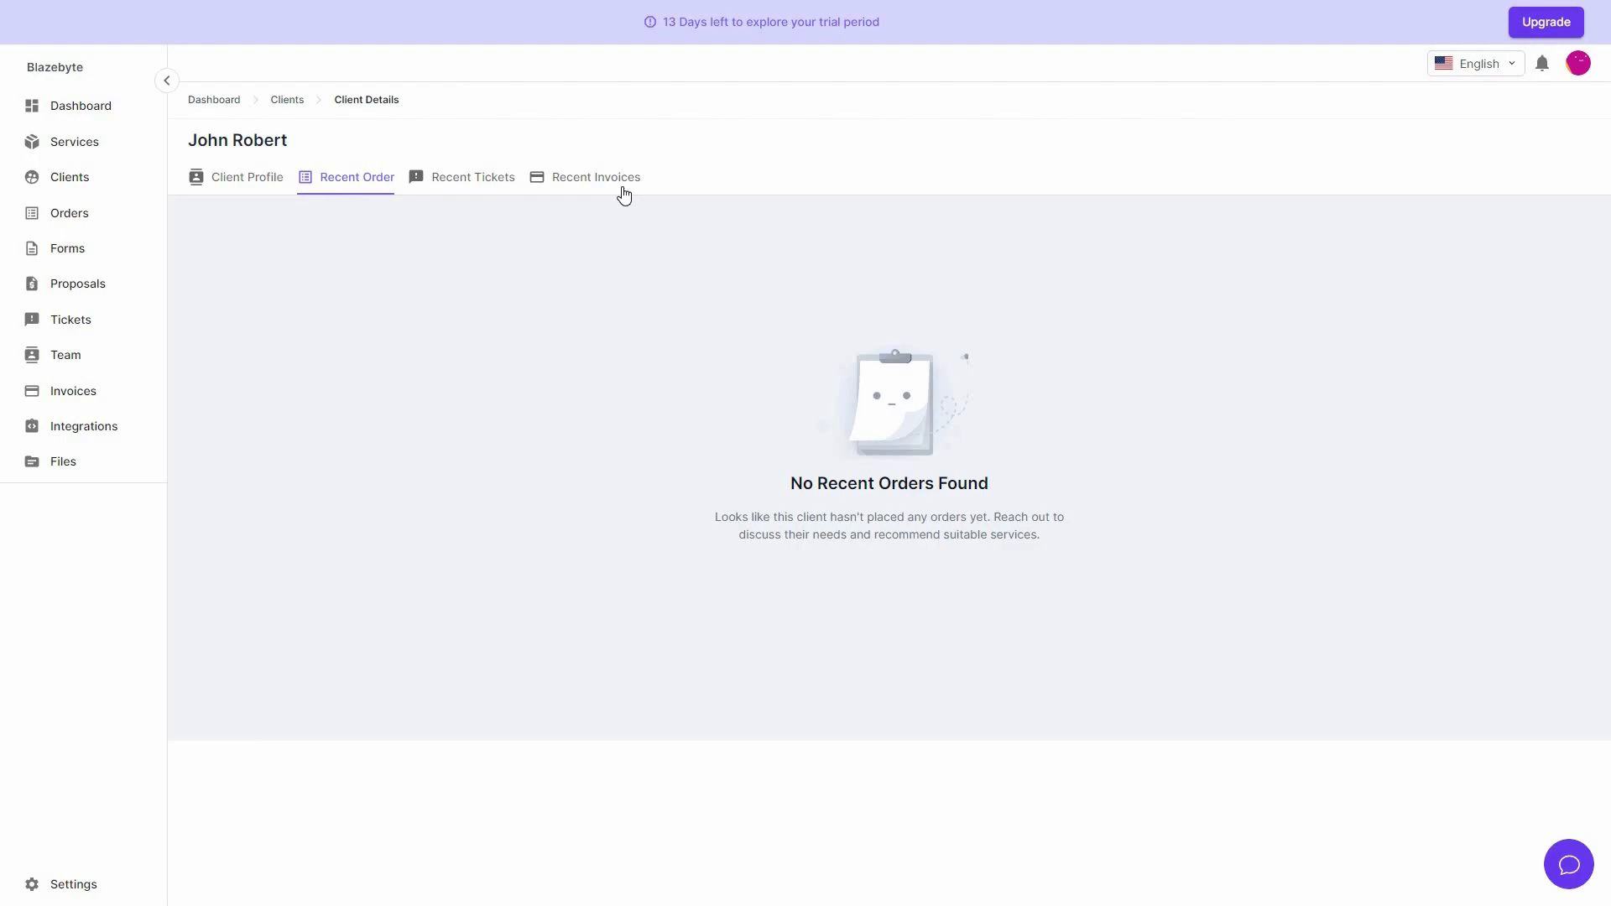
Start a new order for the existing client with the Blog Writing service
{"action": "left_click", "coordinate": [100, 223]}
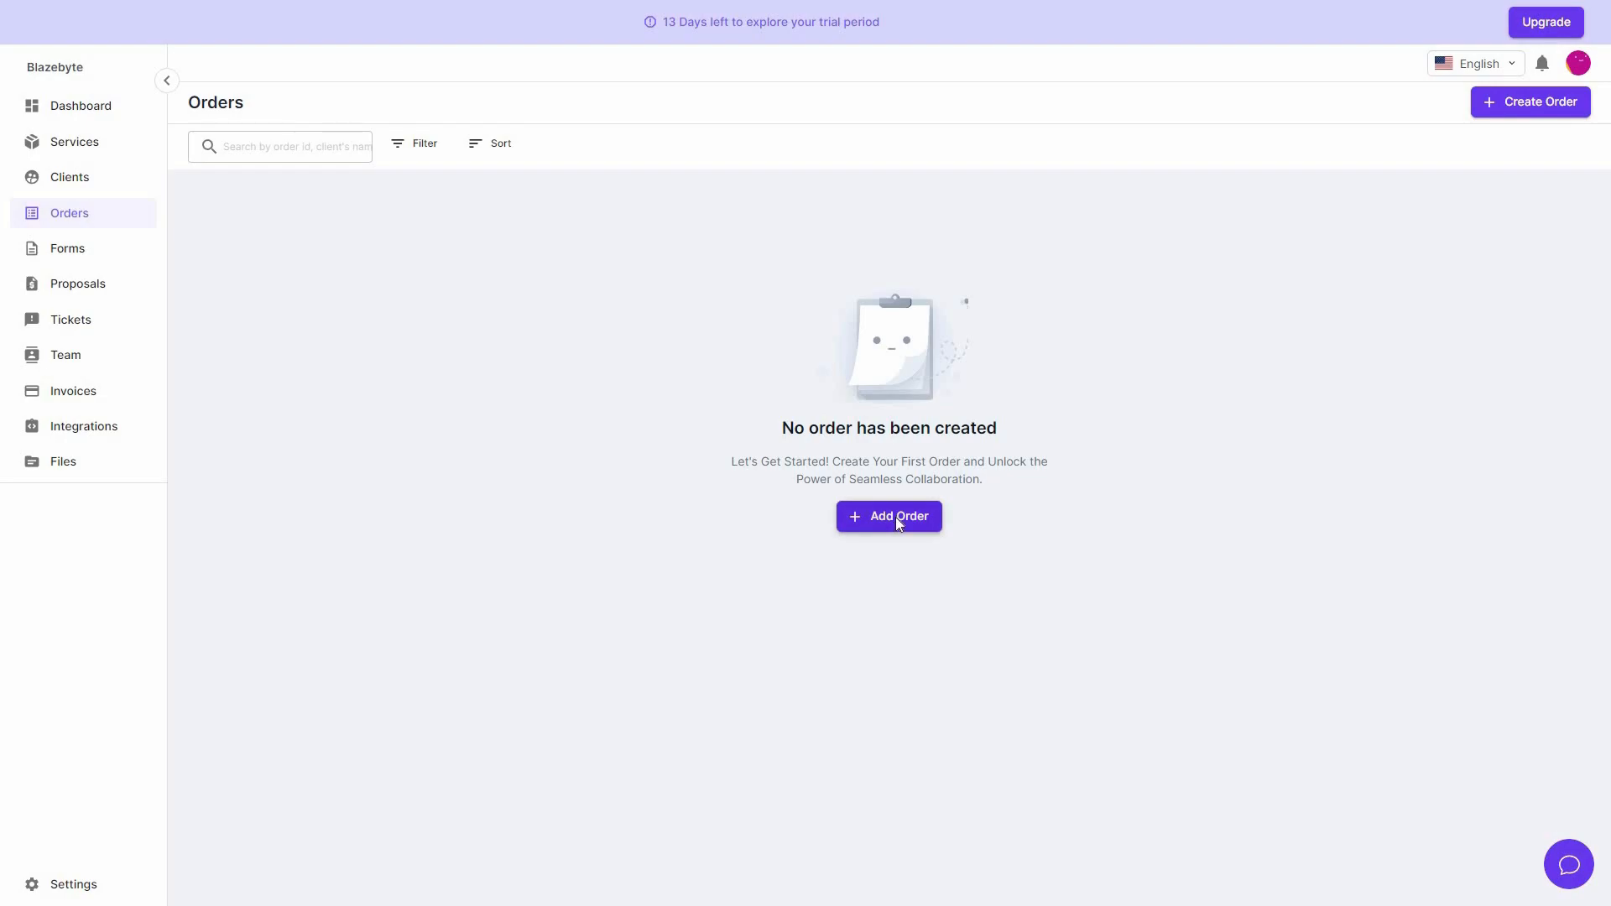
{"action": "left_click", "coordinate": [895, 516]}
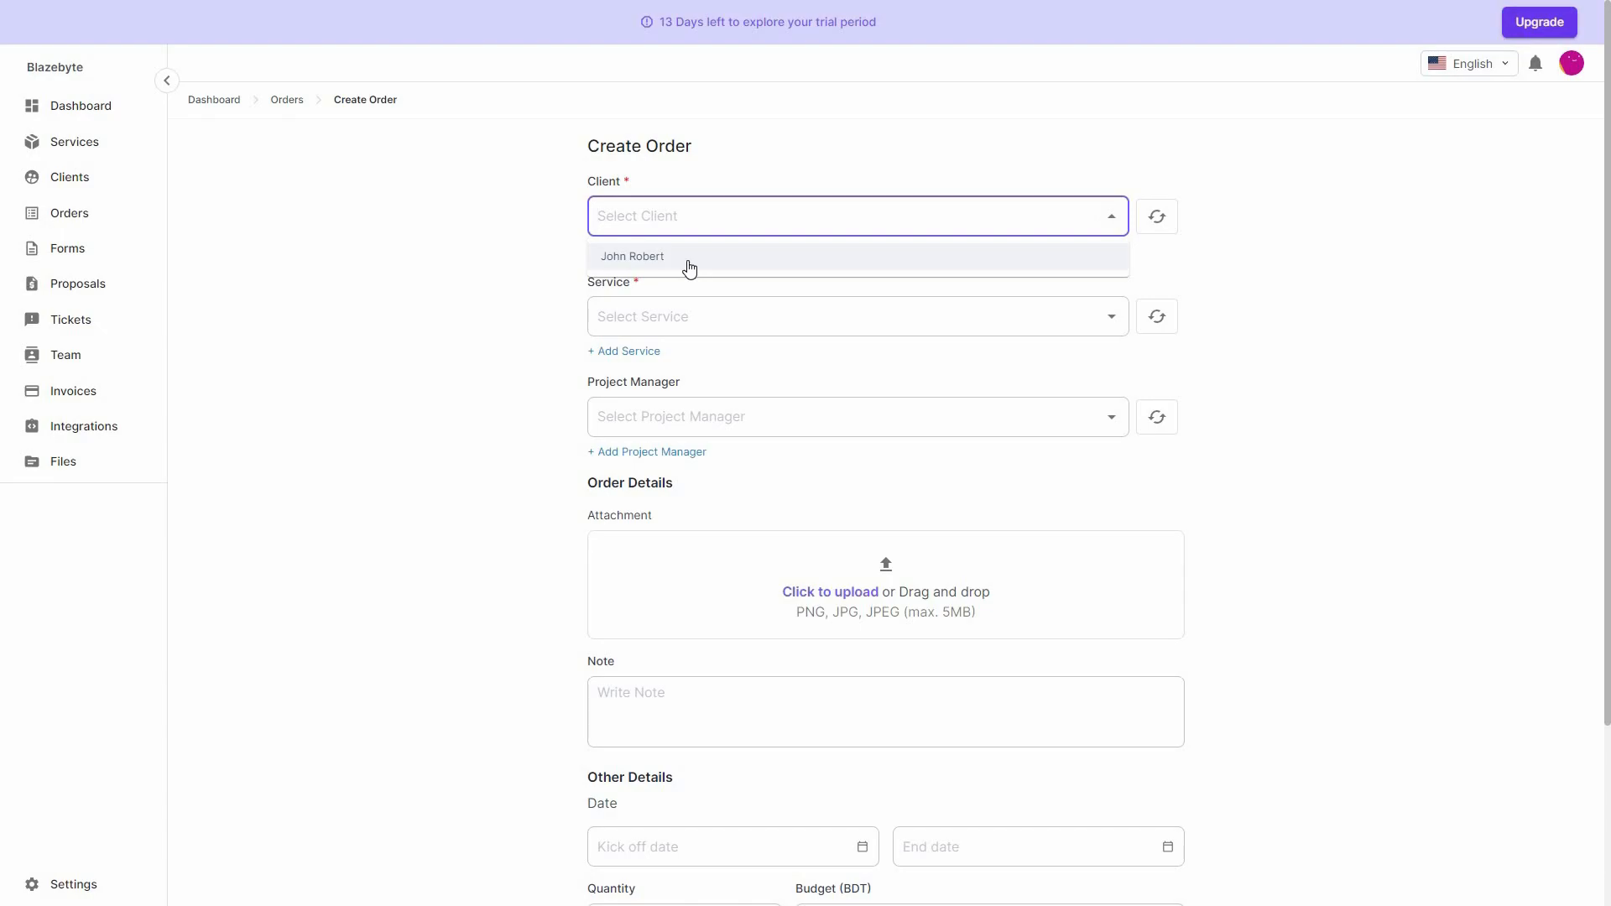
{"action": "left_click", "coordinate": [689, 265]}
{"action": "left_click", "coordinate": [672, 329]}
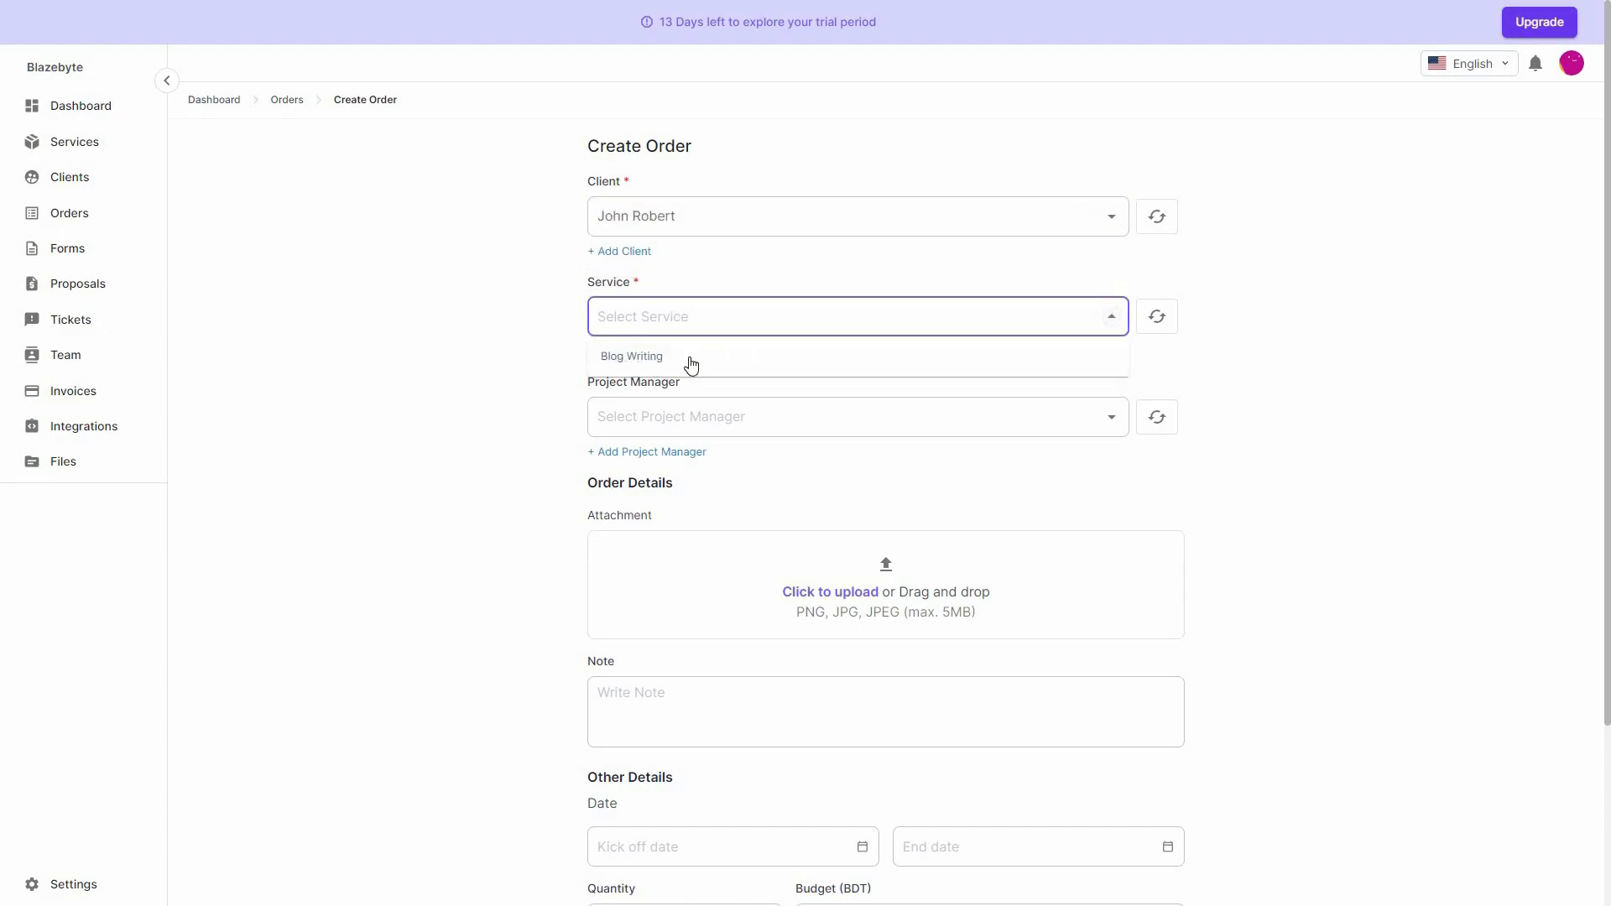
{"action": "left_click", "coordinate": [694, 362]}
Check the order's project manager choices, leave the note and other details at their defaults, and continue to the intake form
{"action": "left_click", "coordinate": [1109, 428]}
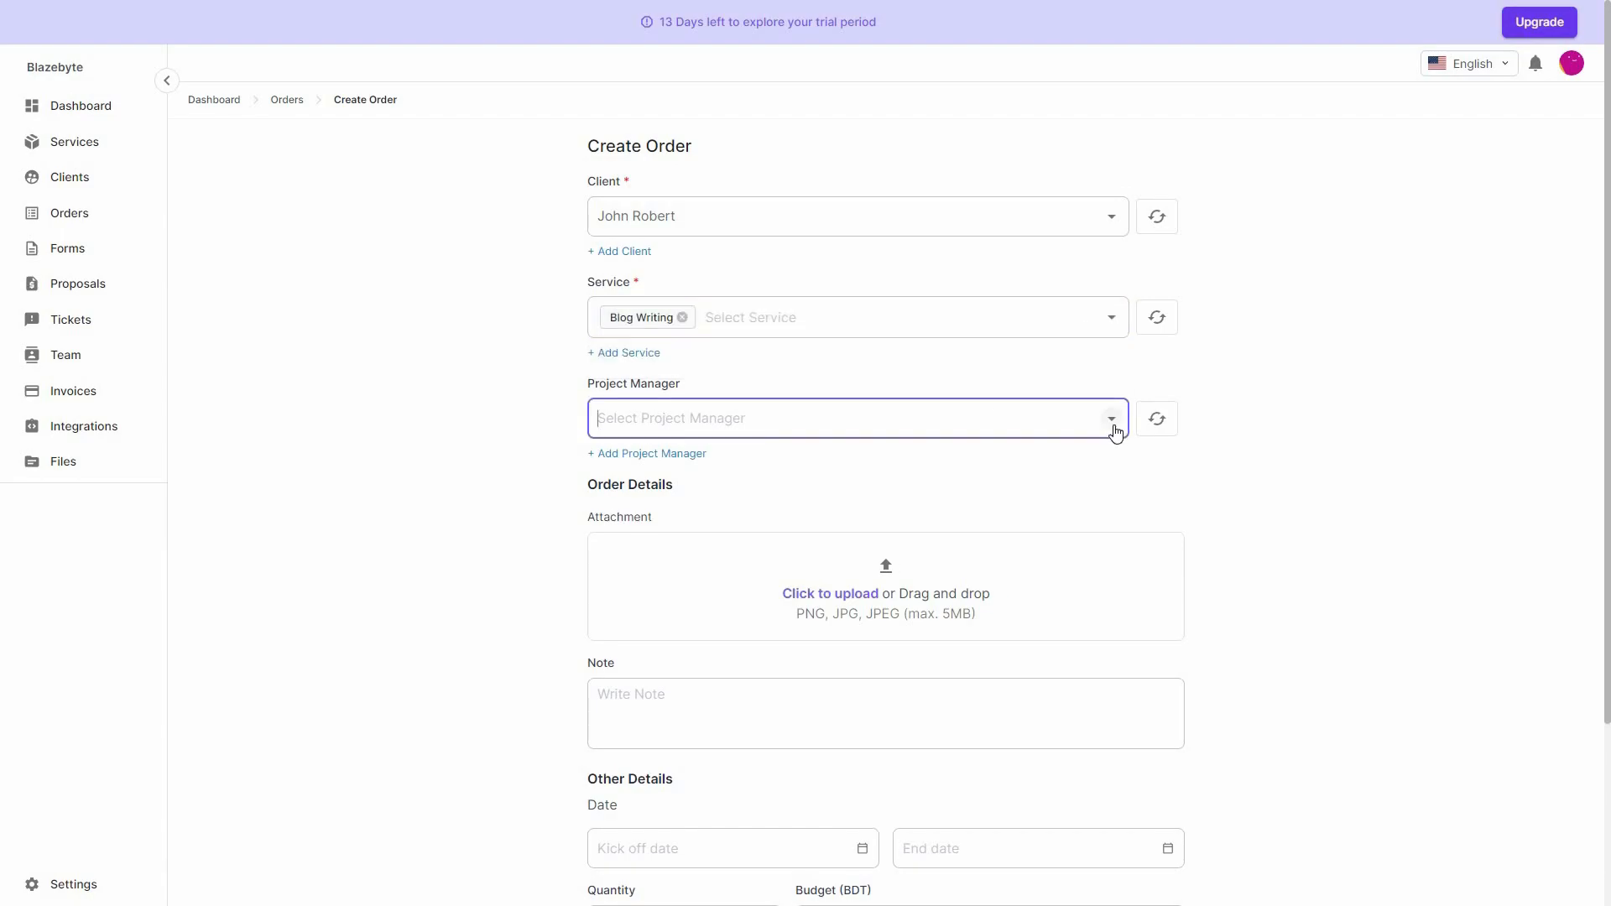
{"action": "left_click", "coordinate": [1114, 428]}
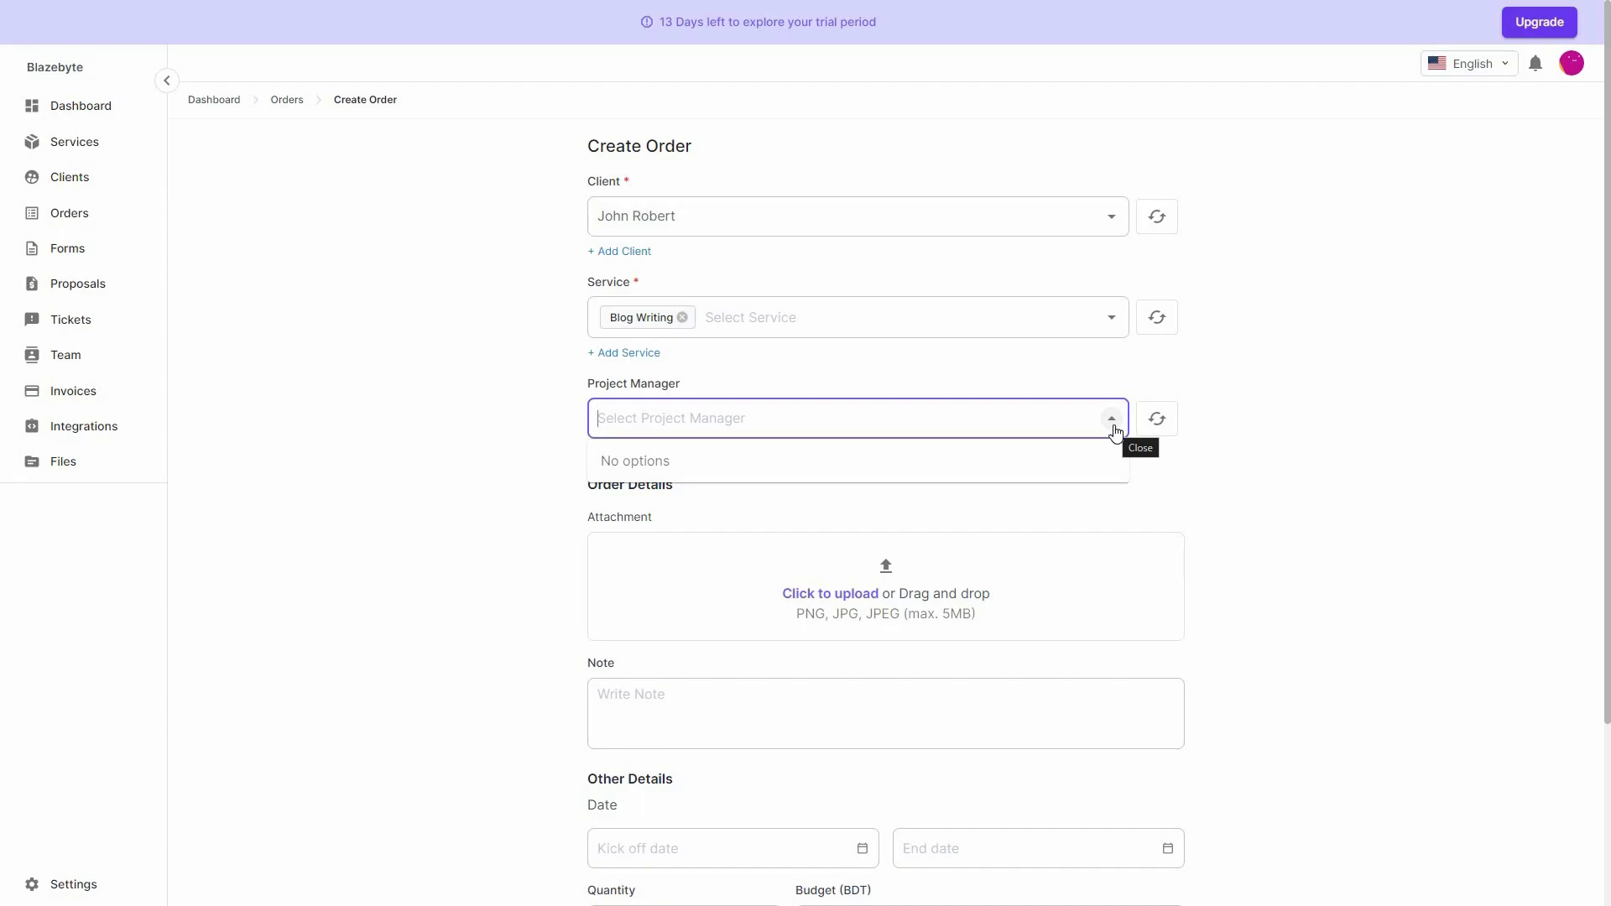
{"action": "left_click", "coordinate": [986, 415]}
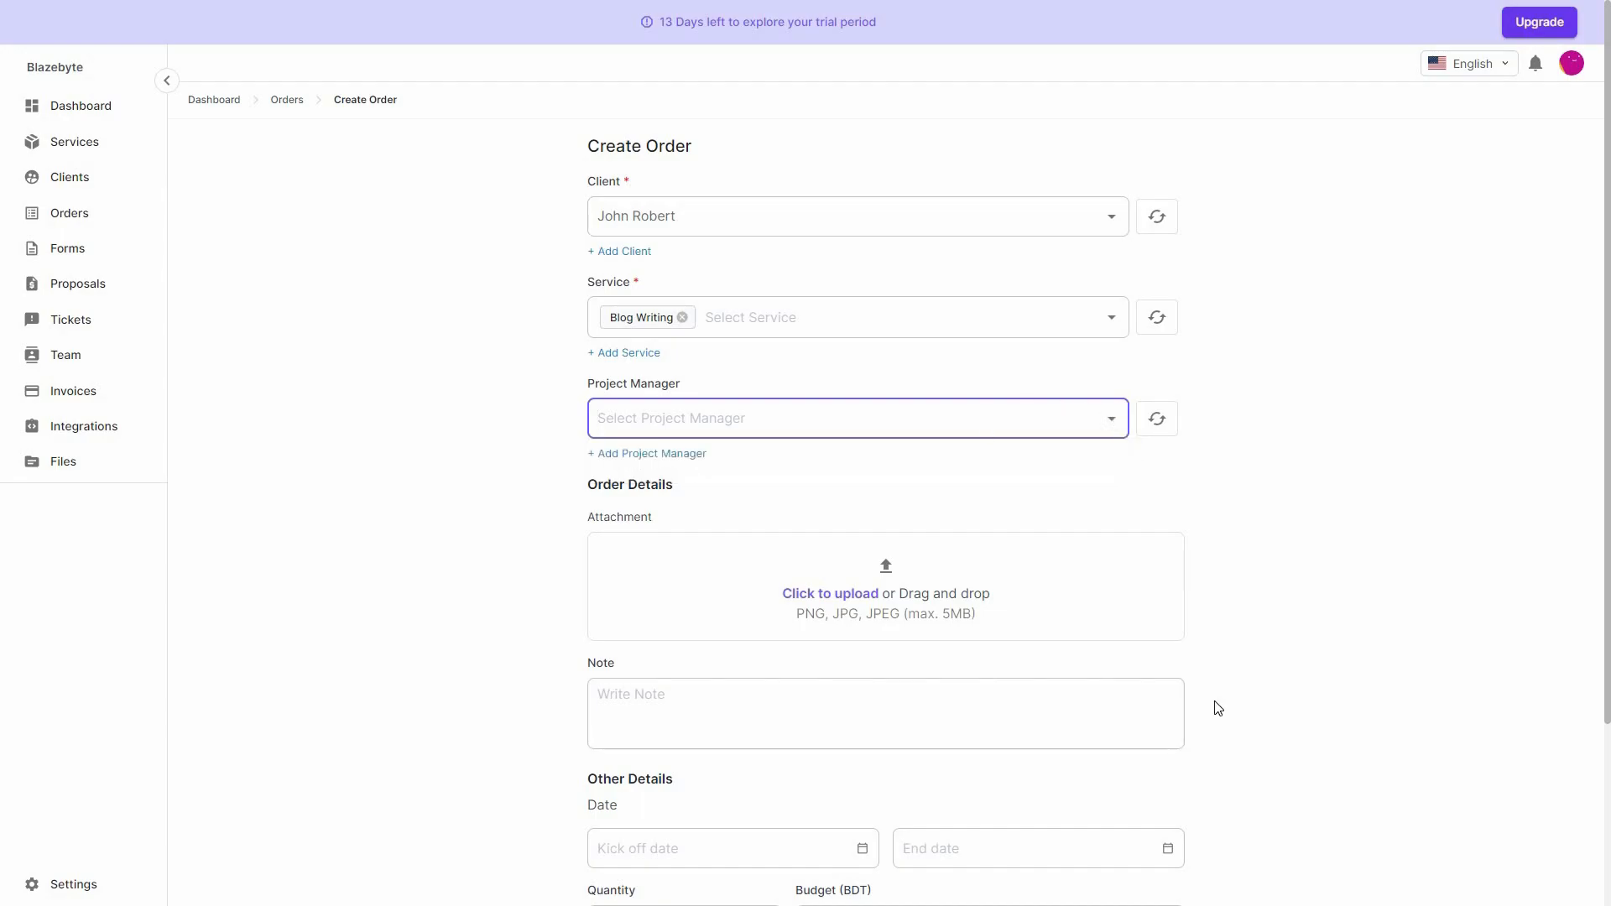
{"action": "scroll", "coordinate": [709, 461], "scroll_direction": "down", "scroll_amount": 2}
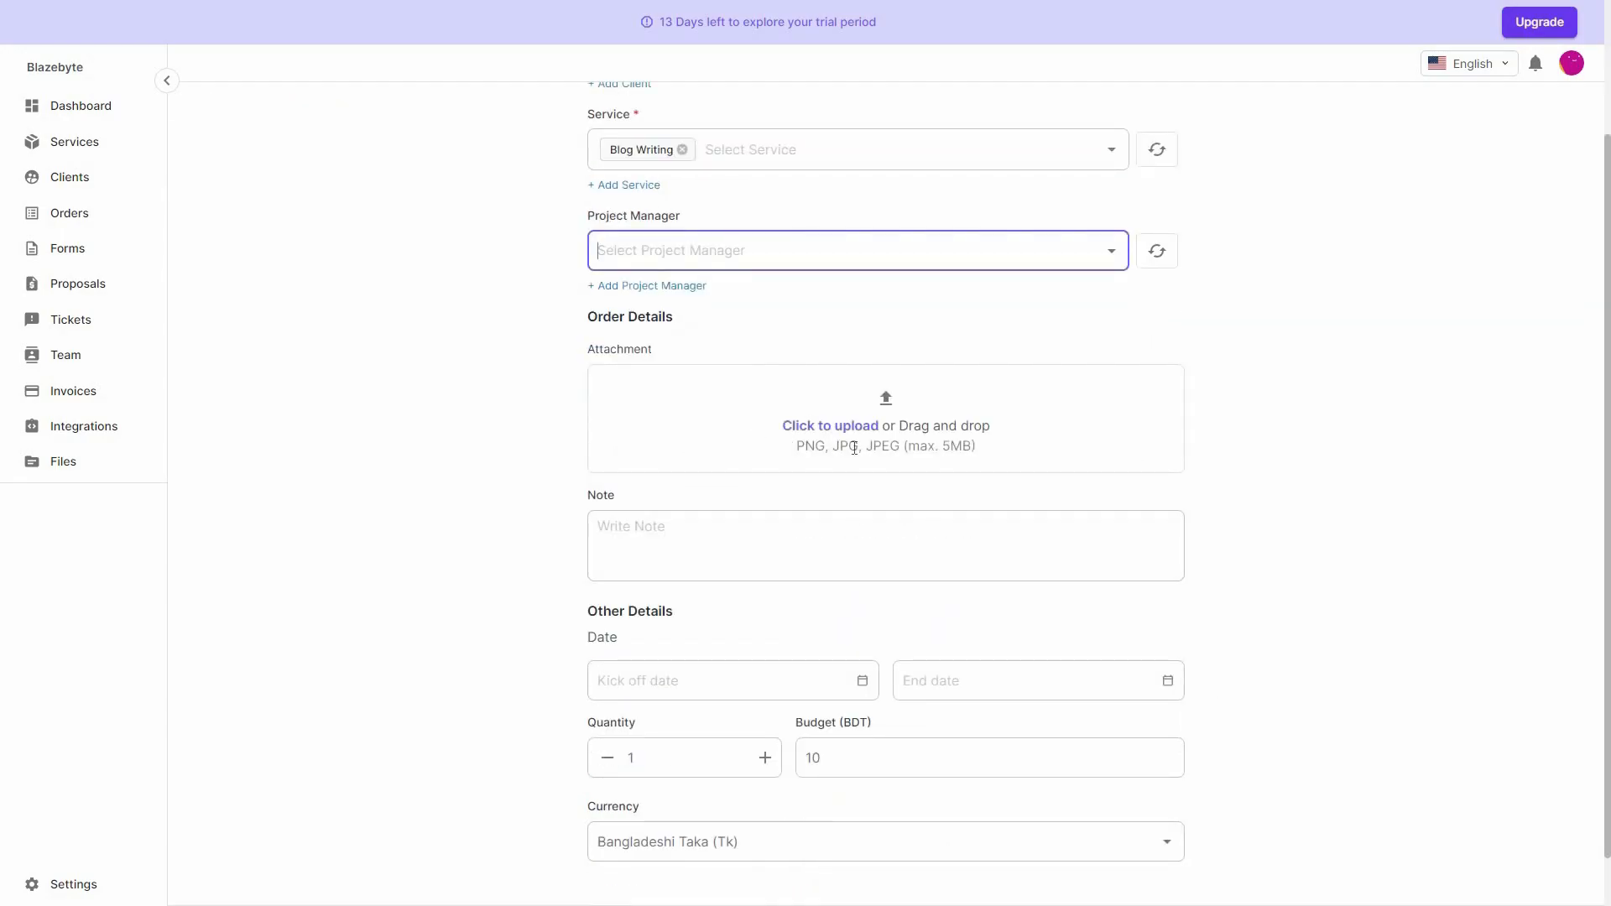
{"action": "left_click", "coordinate": [696, 539]}
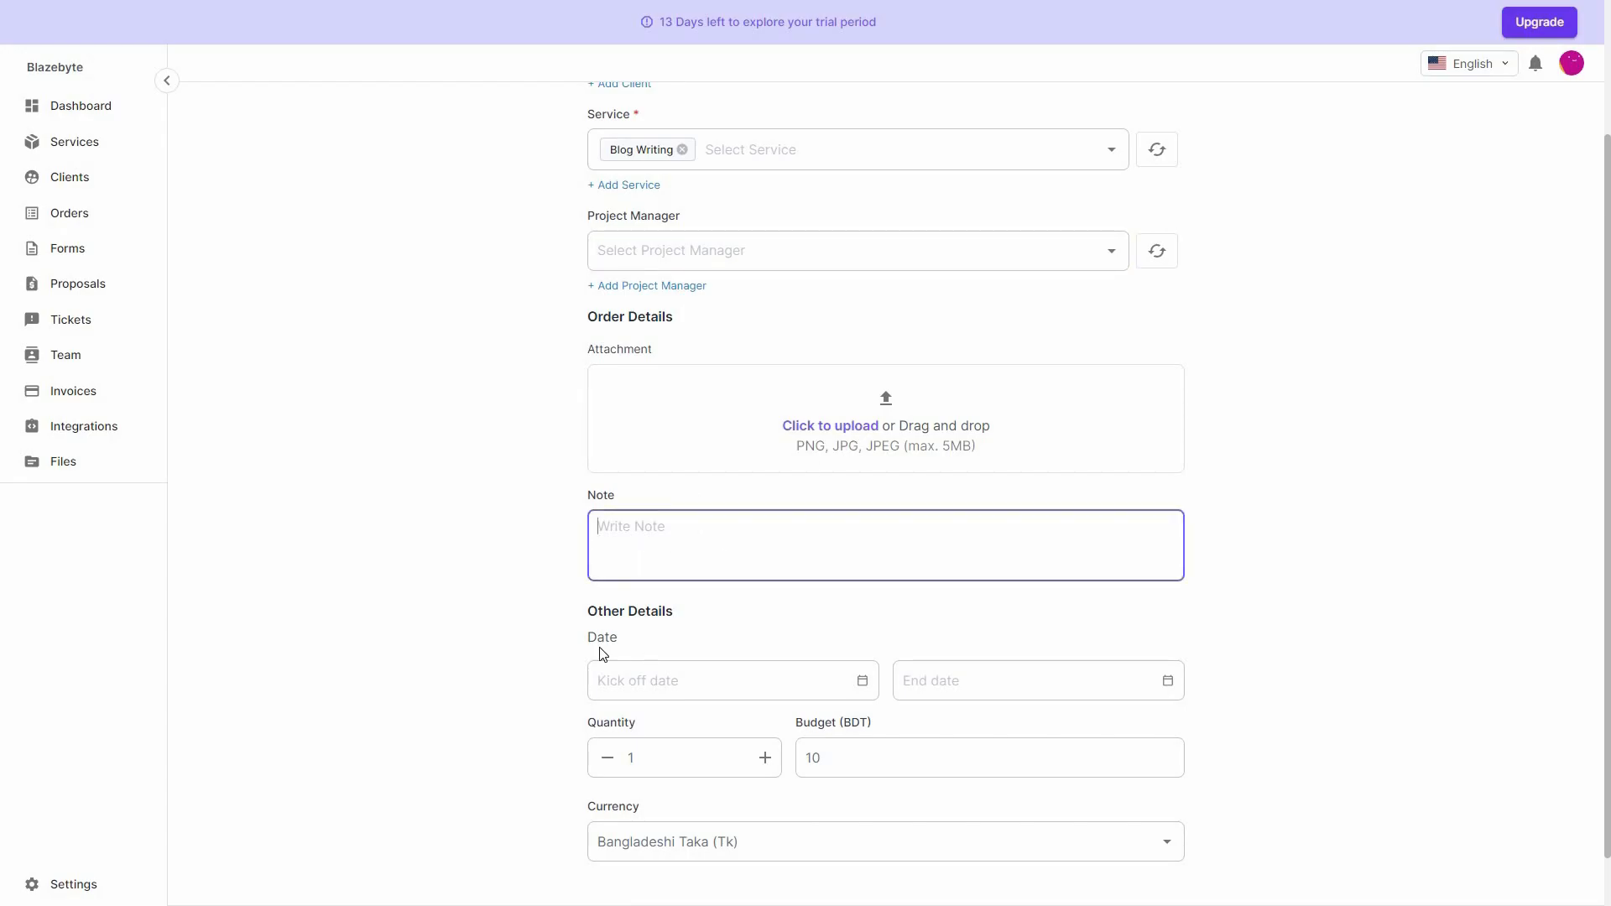
{"action": "scroll", "coordinate": [671, 655], "scroll_direction": "down", "scroll_amount": 1}
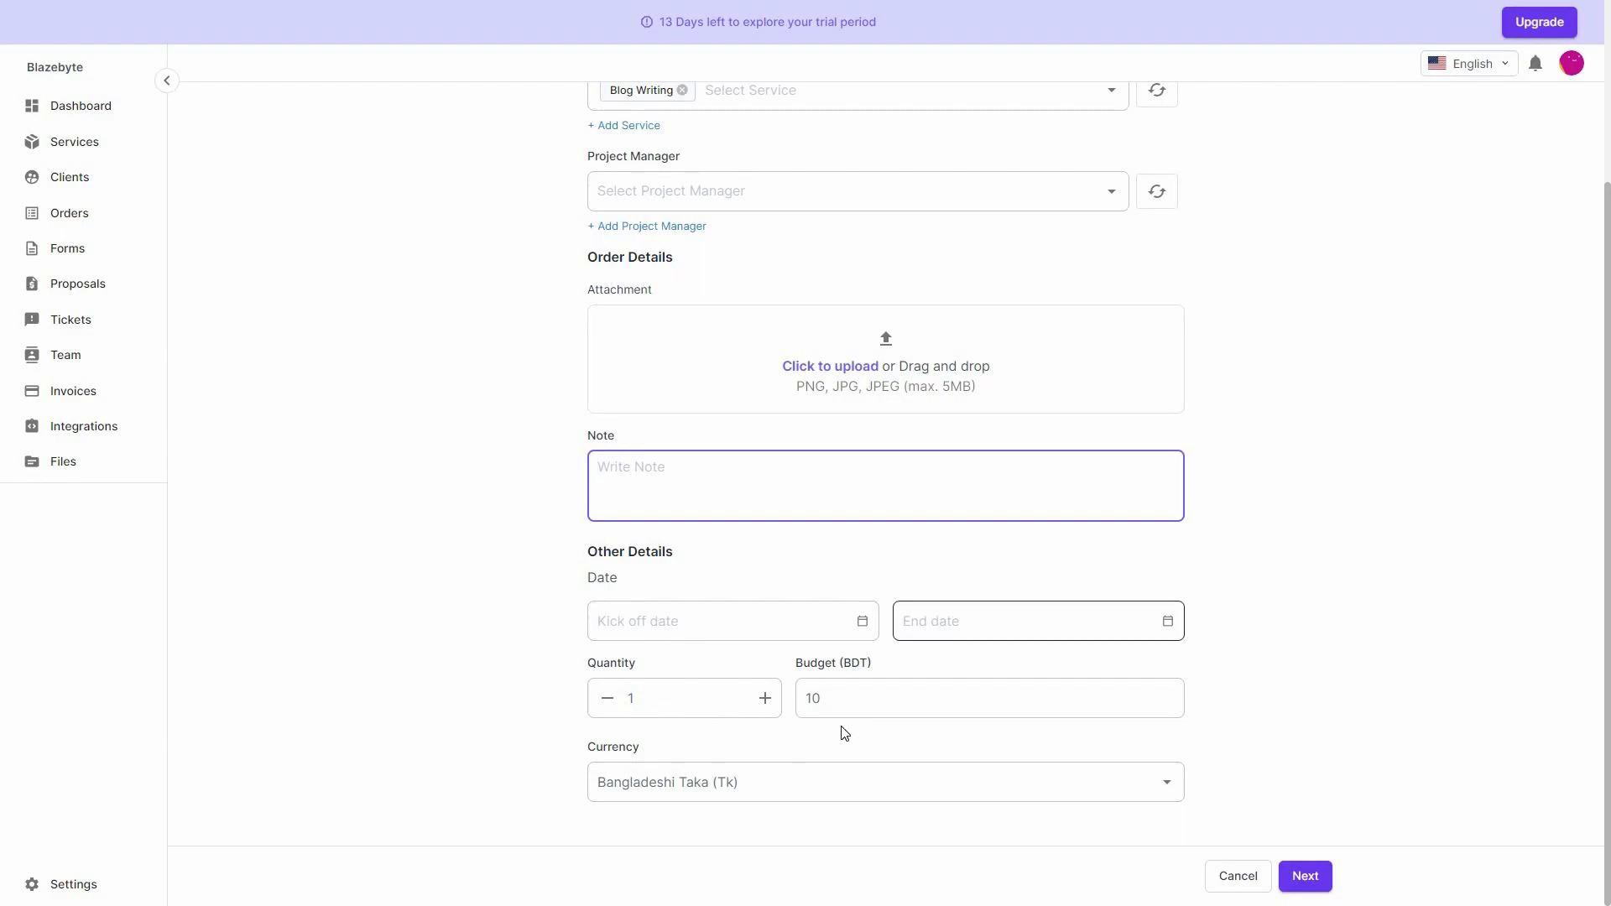
{"action": "left_click", "coordinate": [1306, 876]}
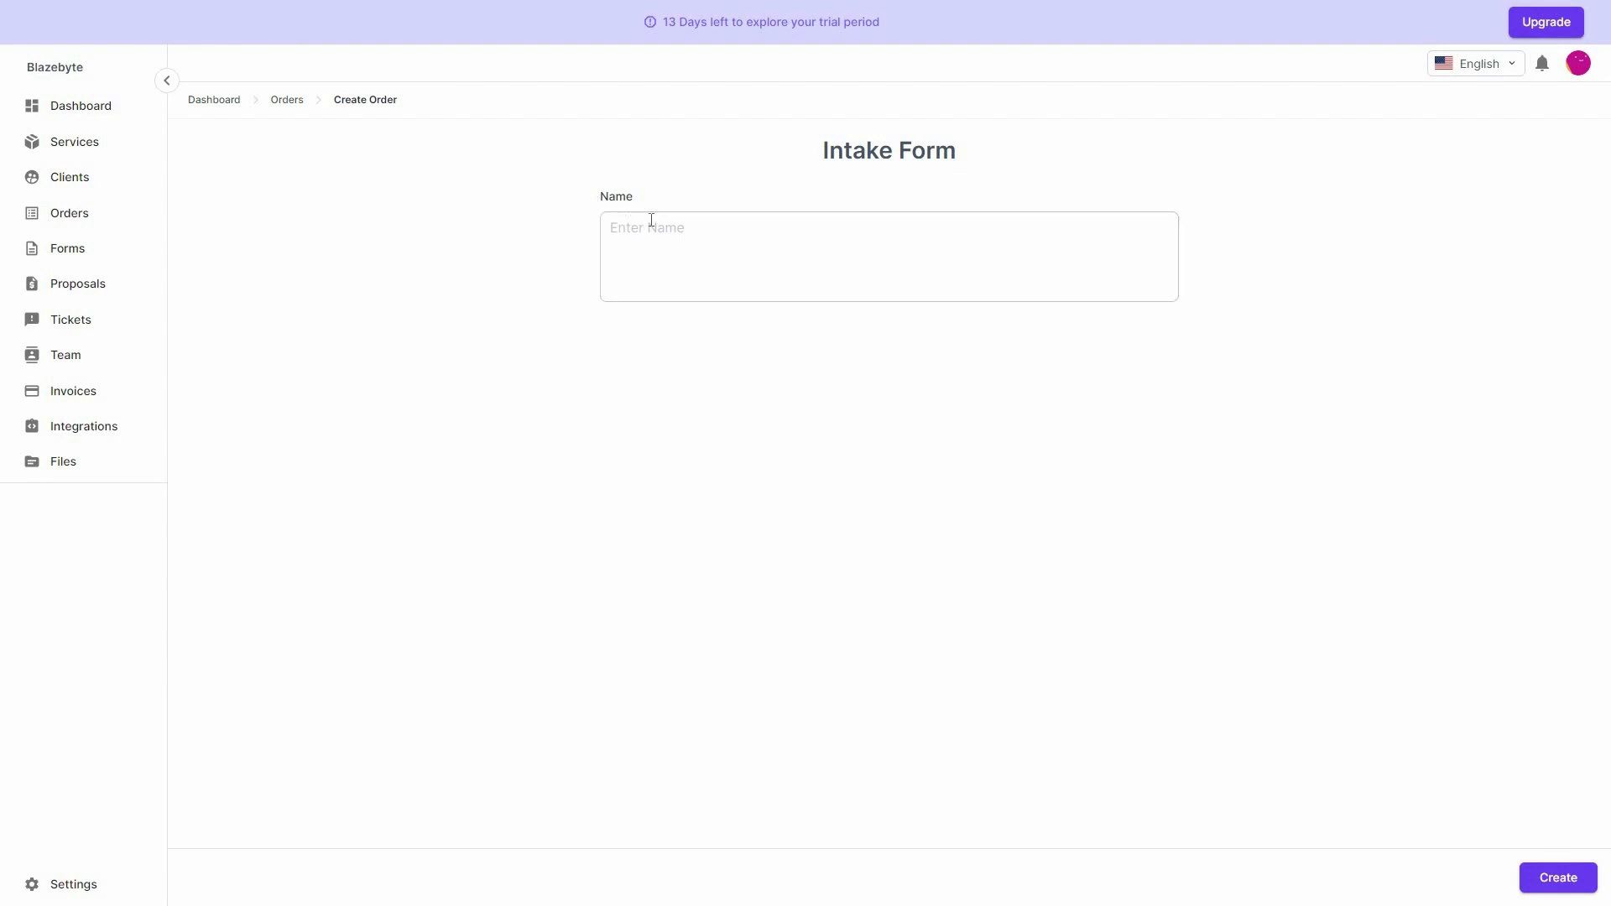
Enter the client's initials in the intake form's Name field and create the order
{"action": "left_click", "coordinate": [745, 257]}
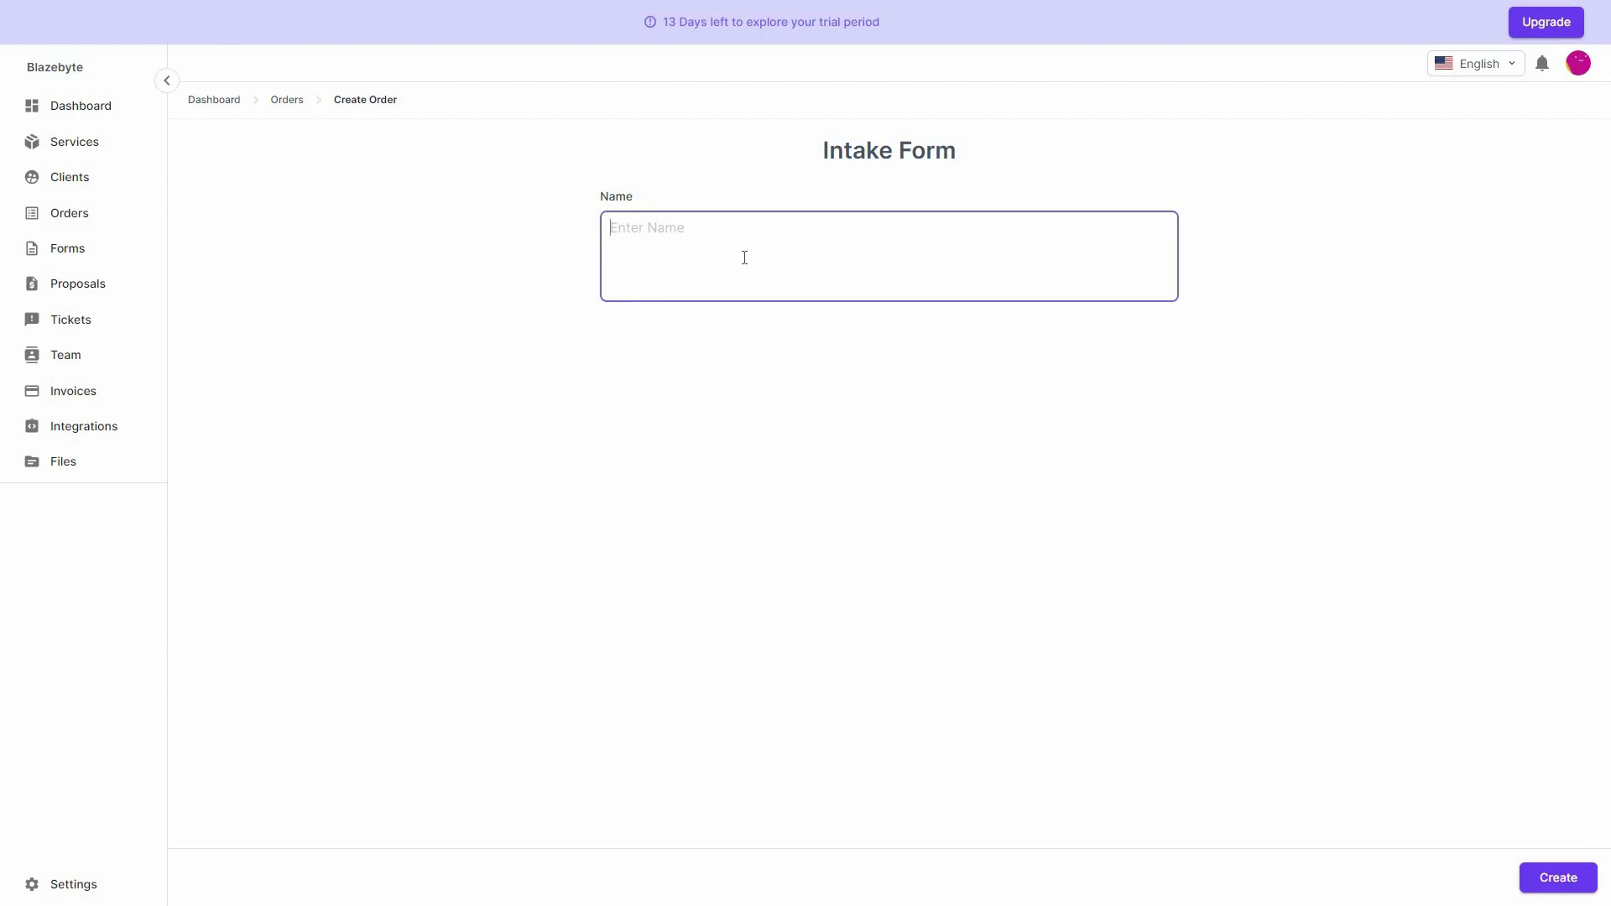
{"action": "type", "text": "JR"}
{"action": "key", "text": "Return"}
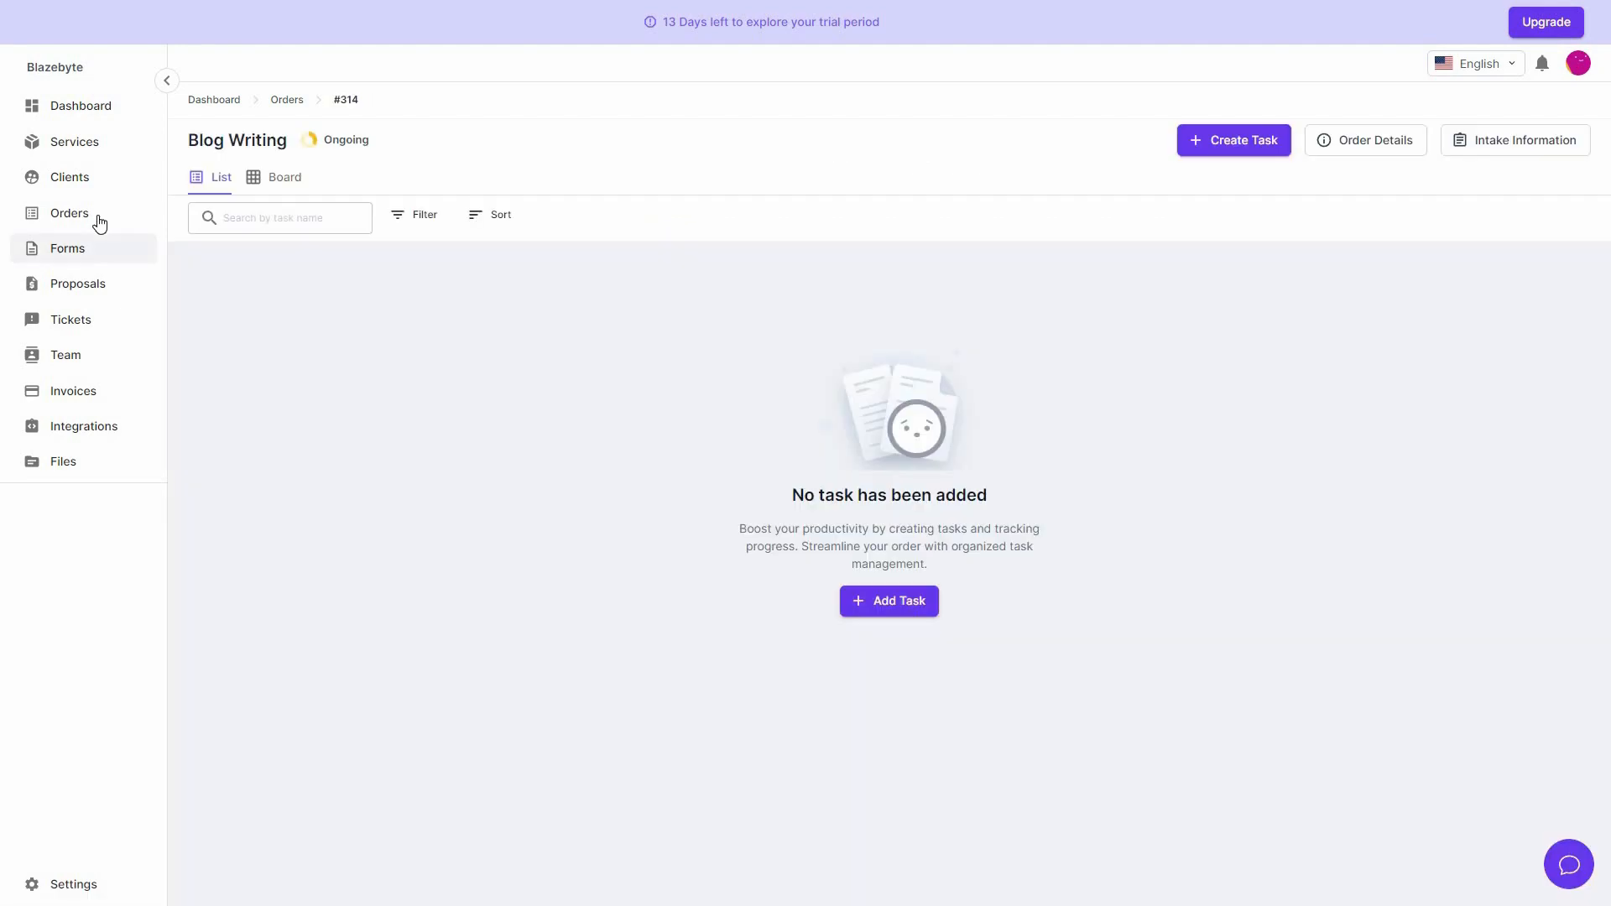
Reopen the Blog Writing order from the orders list in board view and create a task named "Write an Outline" without an assignee
{"action": "left_click", "coordinate": [93, 217]}
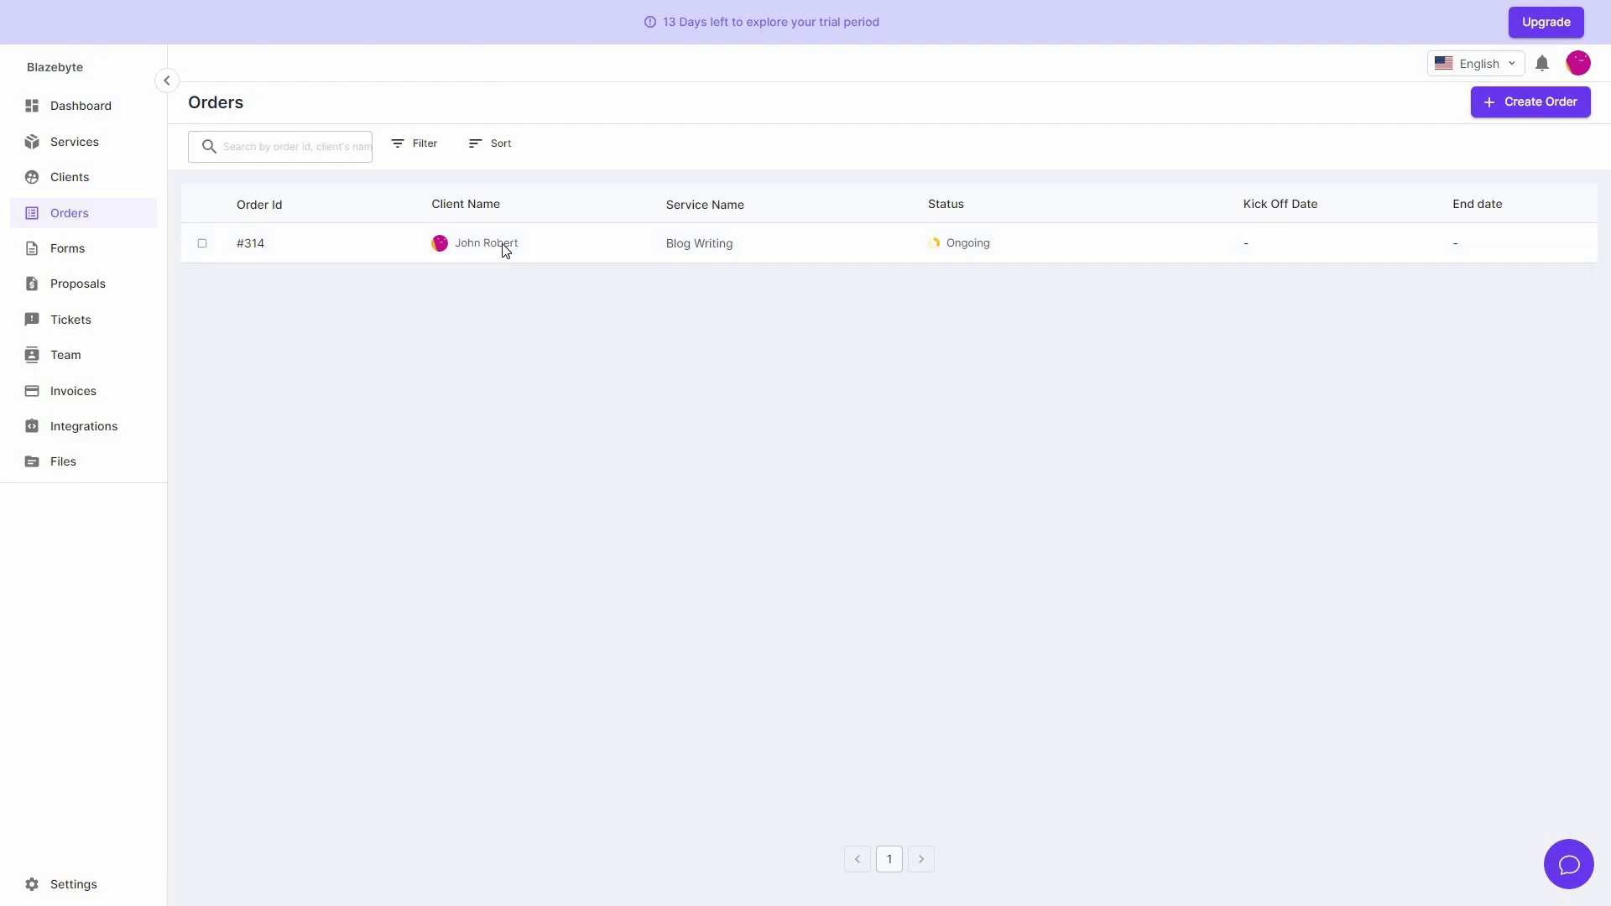
{"action": "left_click", "coordinate": [506, 250]}
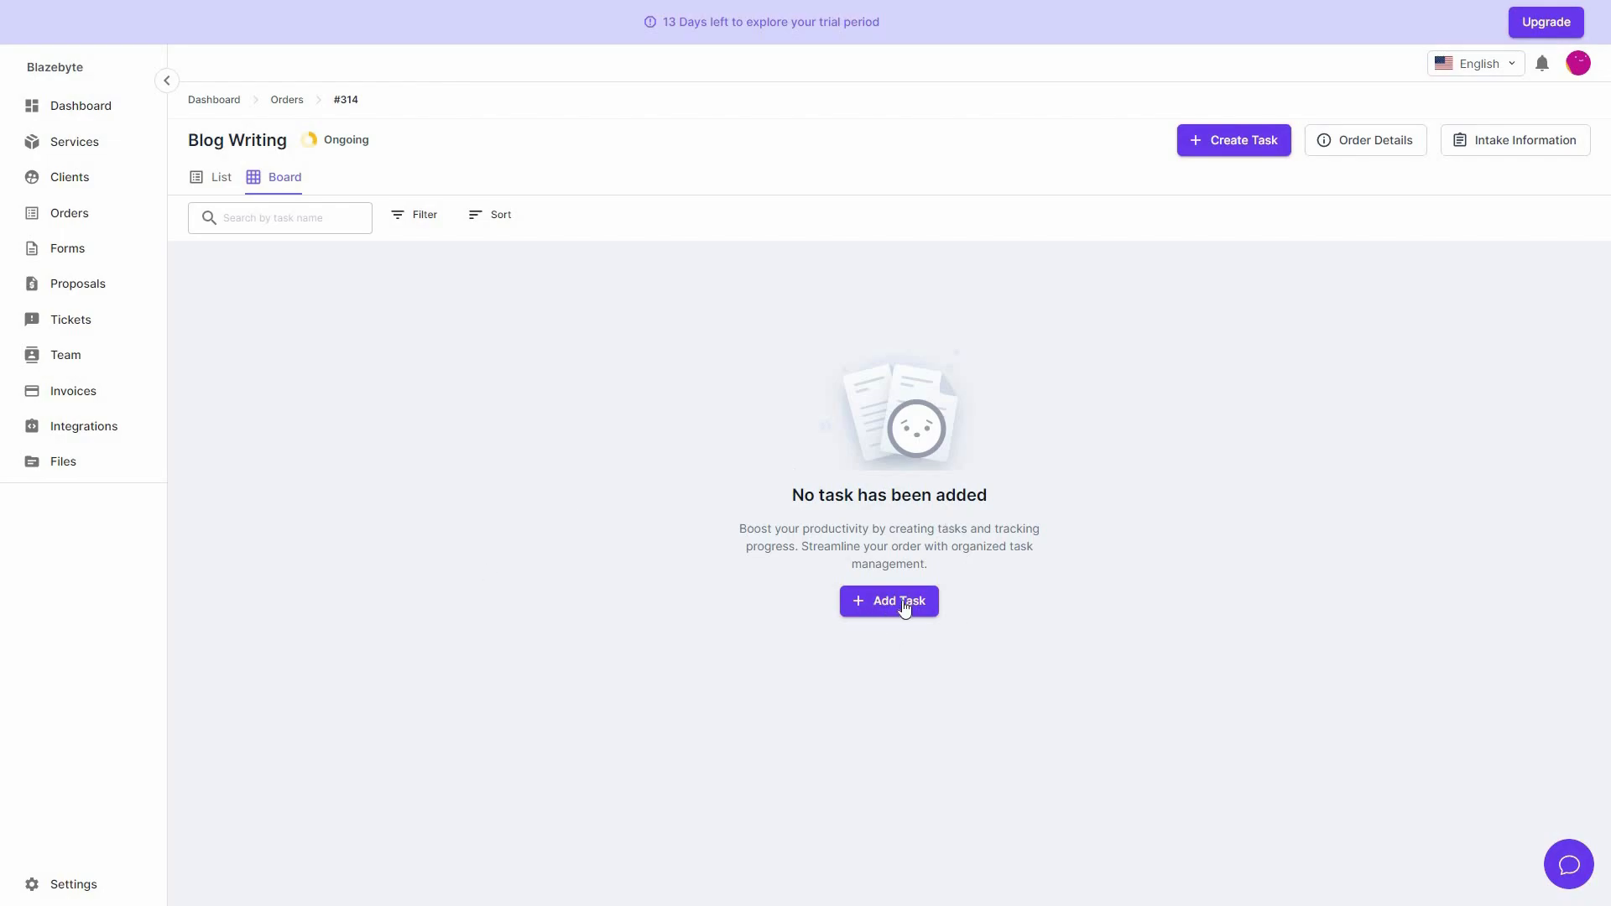
{"action": "left_click", "coordinate": [675, 146]}
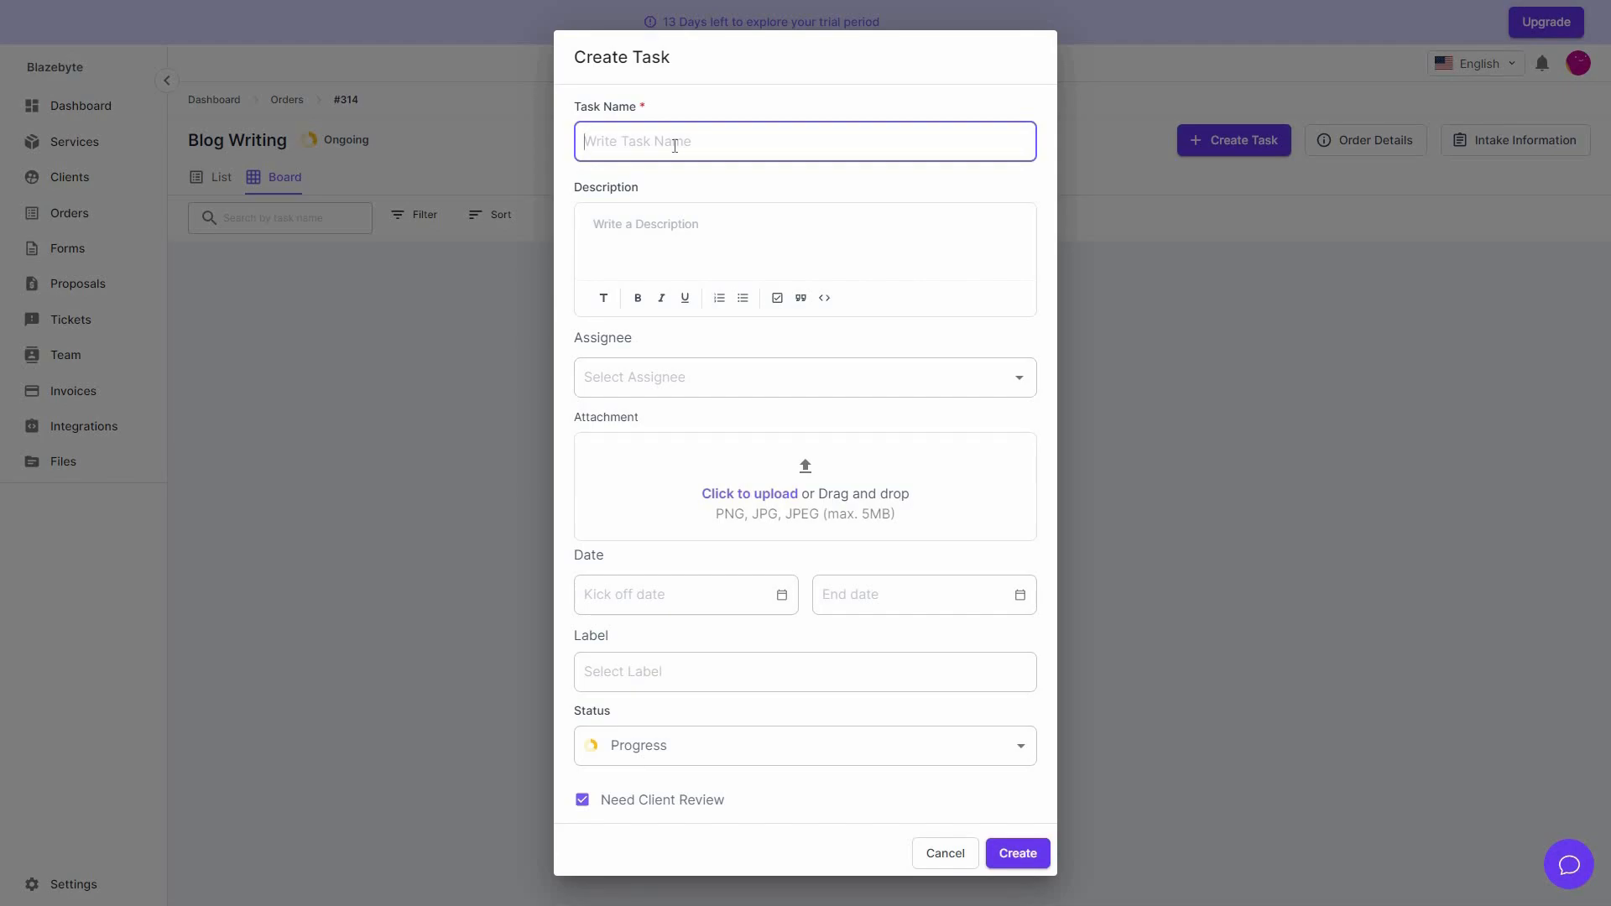
{"action": "type", "text": "Write an Outline"}
{"action": "left_click", "coordinate": [1018, 391]}
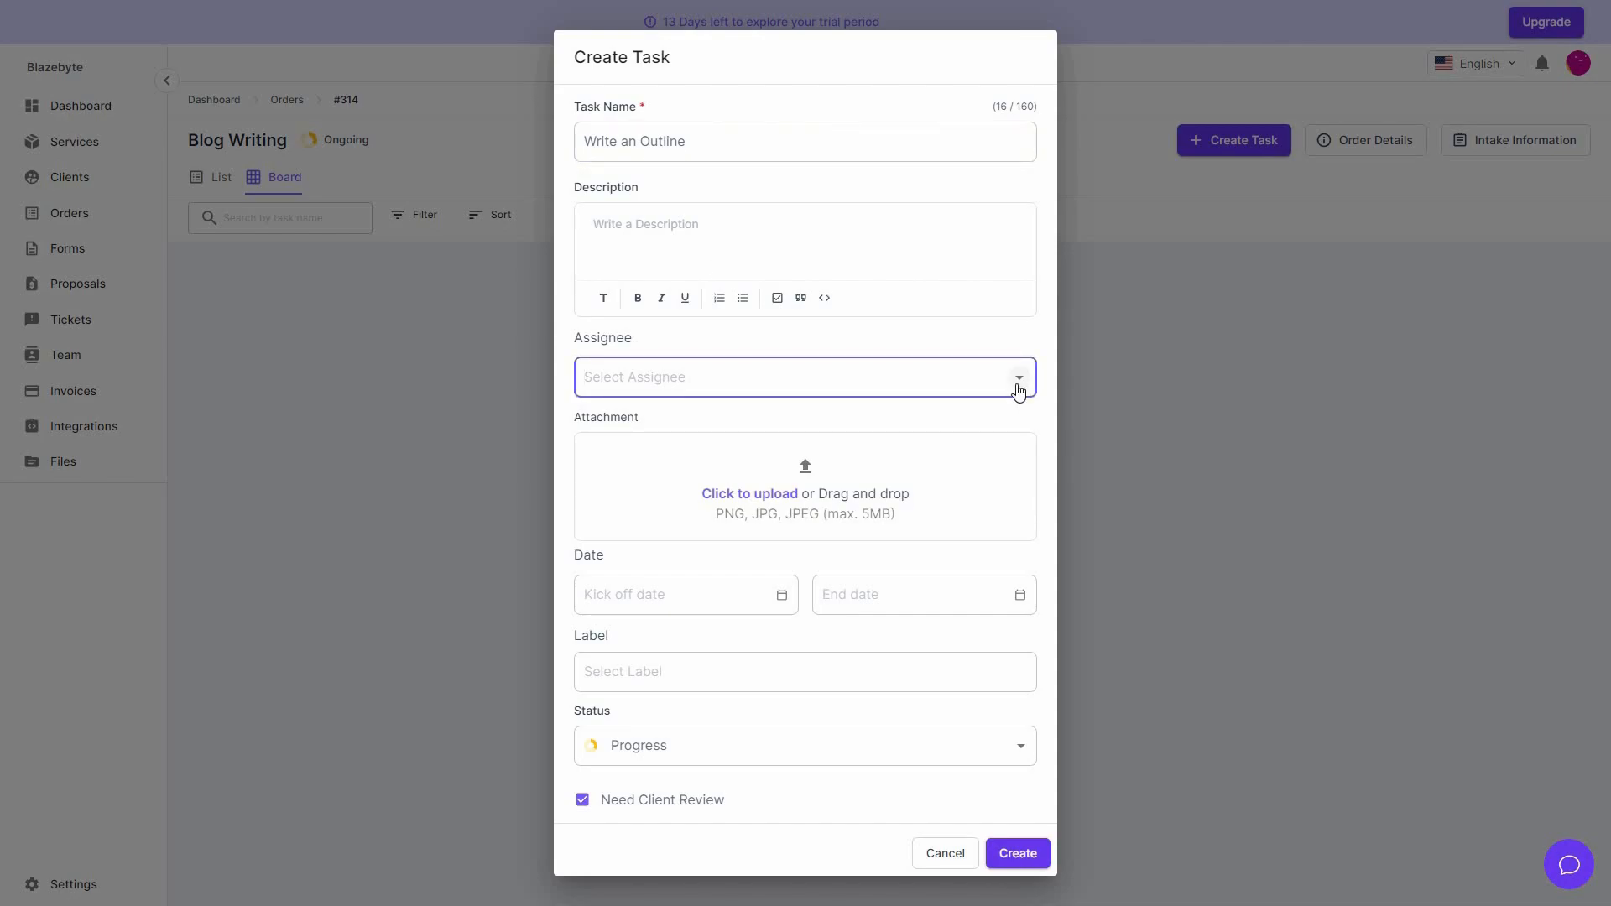
{"action": "left_click", "coordinate": [1020, 382]}
{"action": "left_click", "coordinate": [1032, 856]}
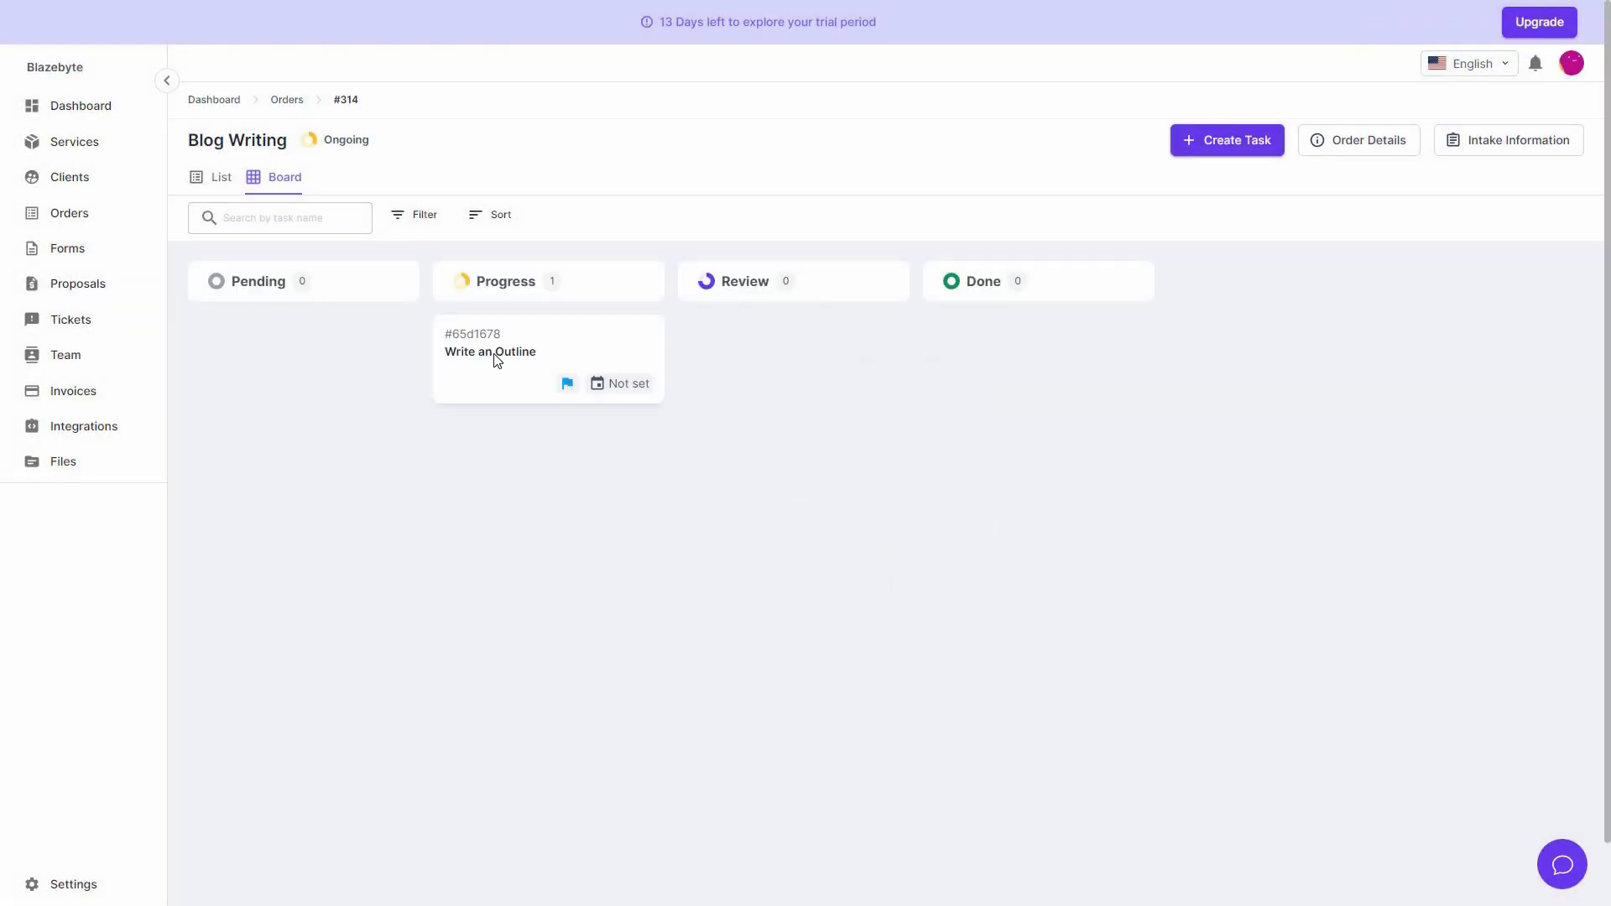
Examine the "Write an Outline" task's details and its client comment section, then close the task
{"action": "left_click", "coordinate": [520, 394]}
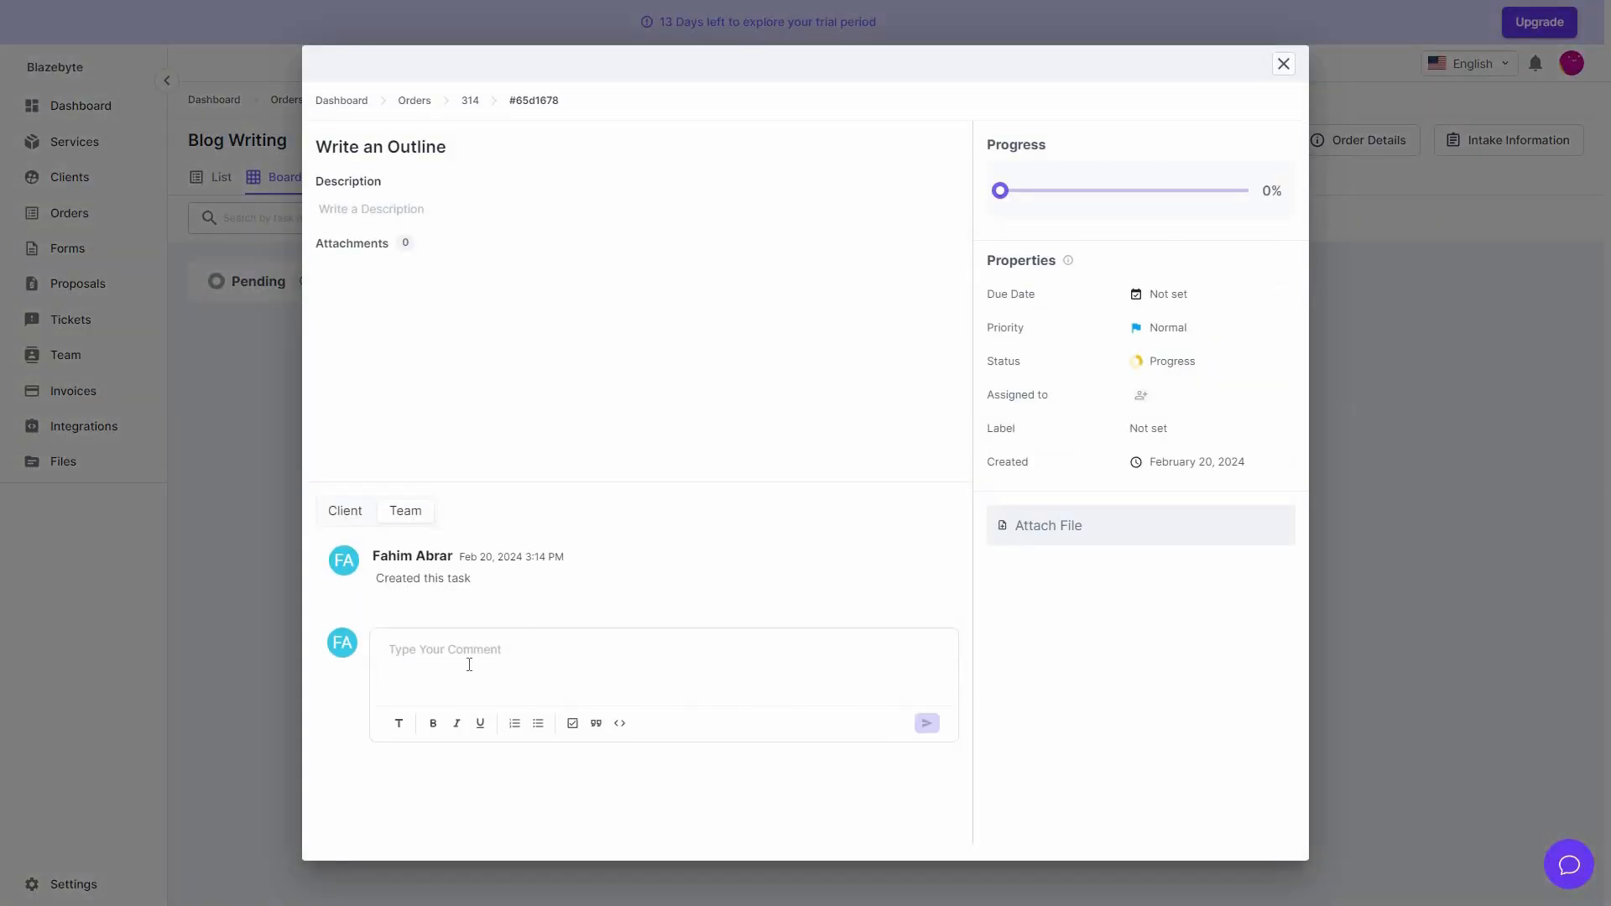
{"action": "left_click", "coordinate": [346, 513]}
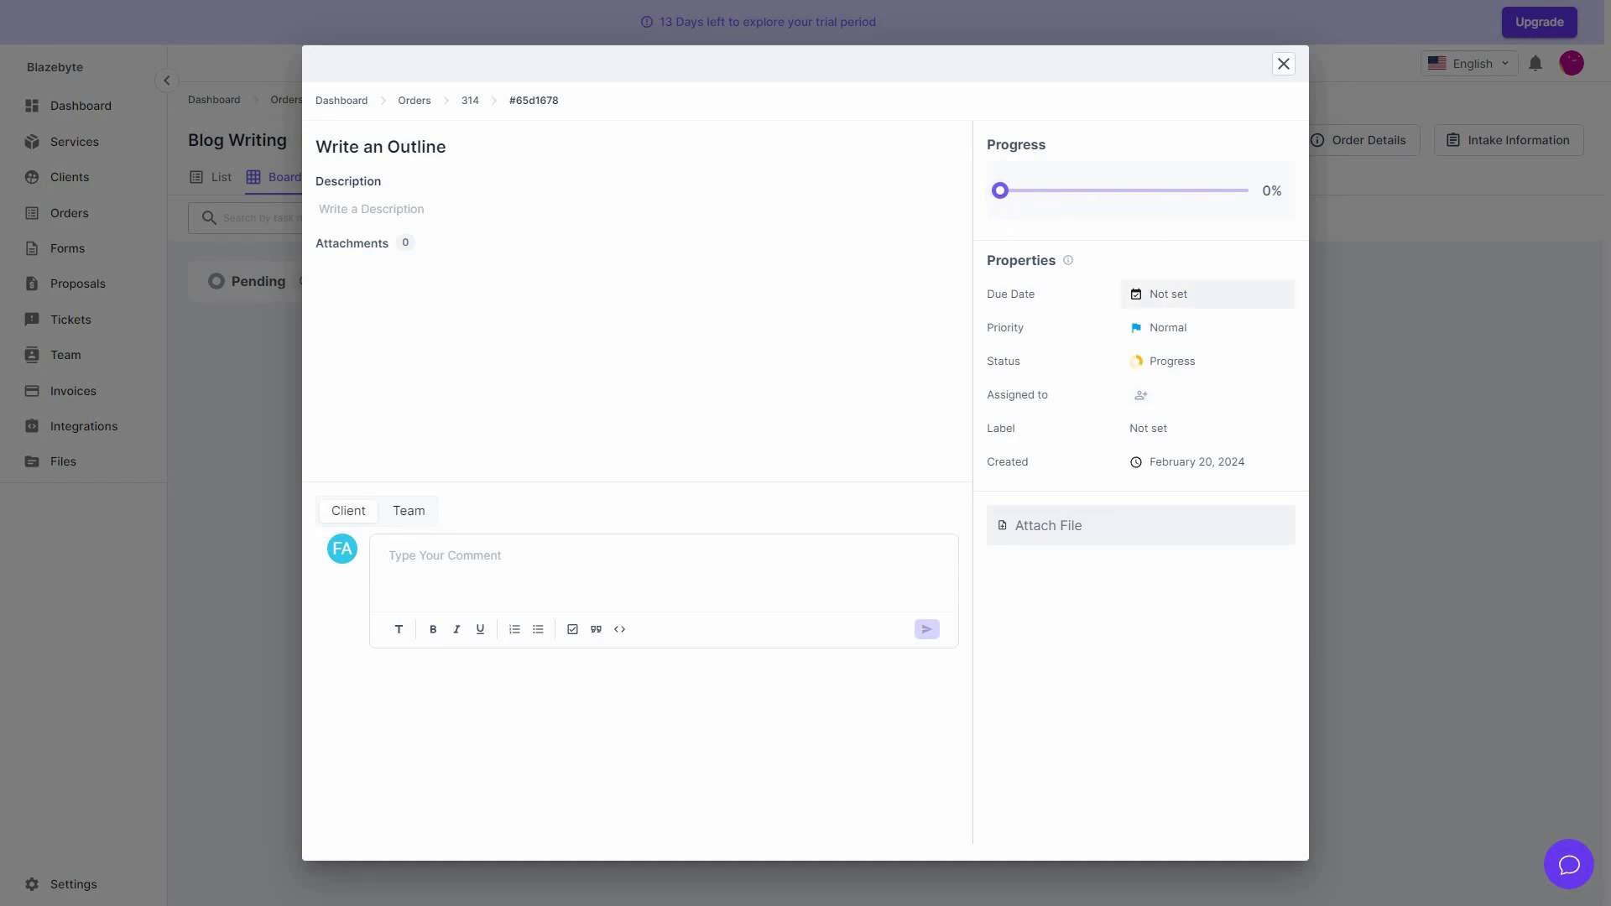
{"action": "left_click", "coordinate": [1281, 67]}
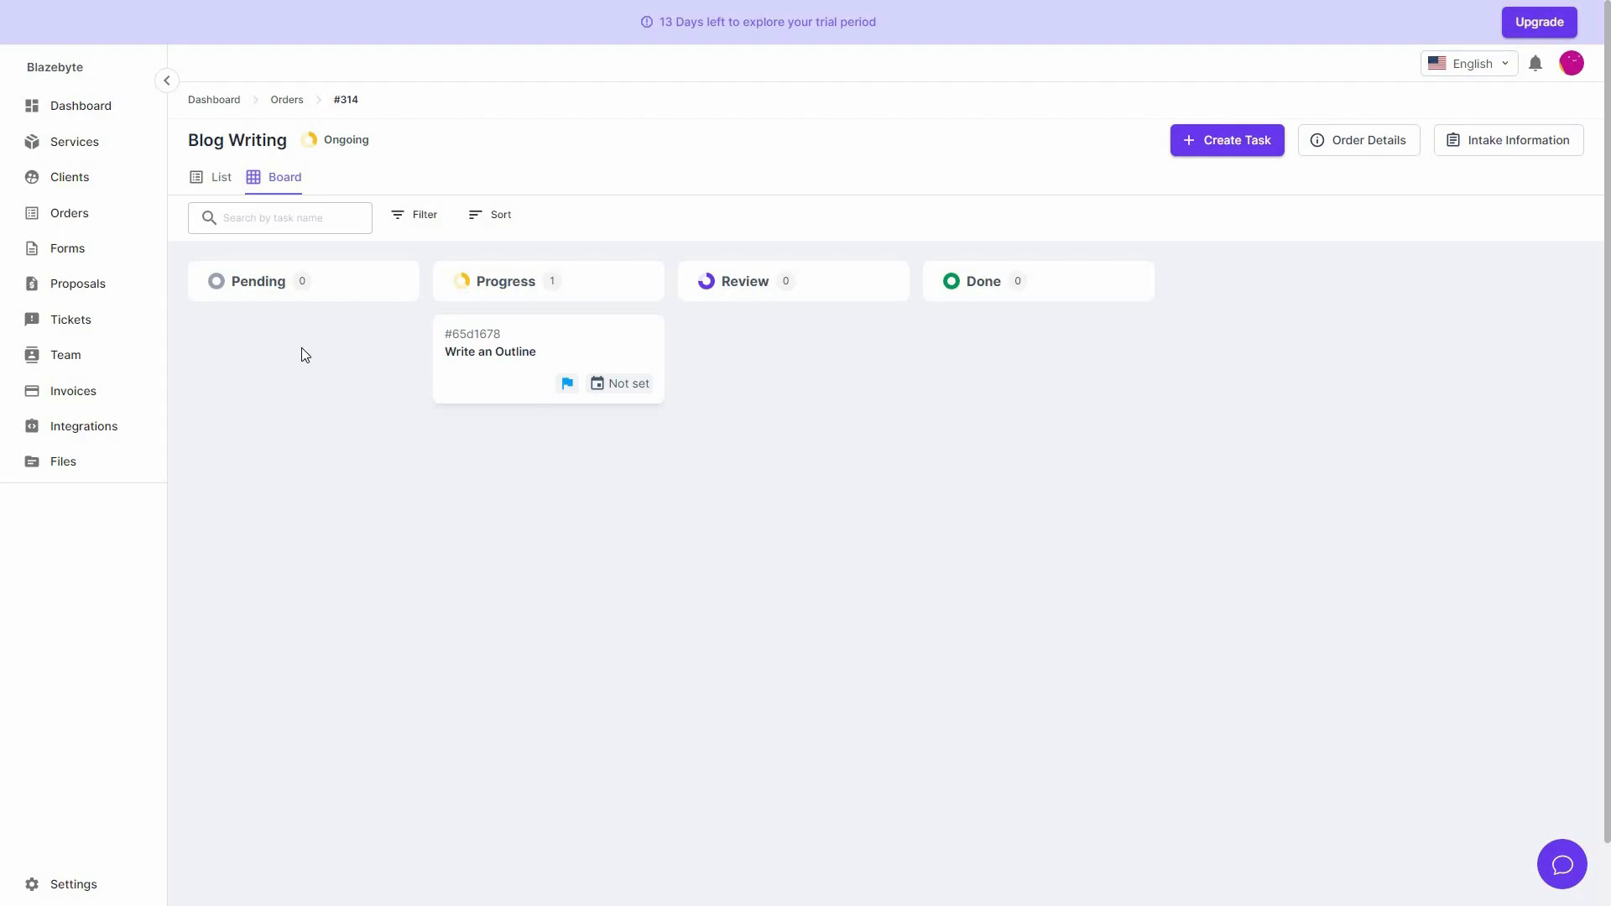
Move the "Write an Outline" task to the Review column and show the order's tasks as a list
{"action": "left_click_drag", "start_coordinate": [289, 355], "coordinate": [744, 377]}
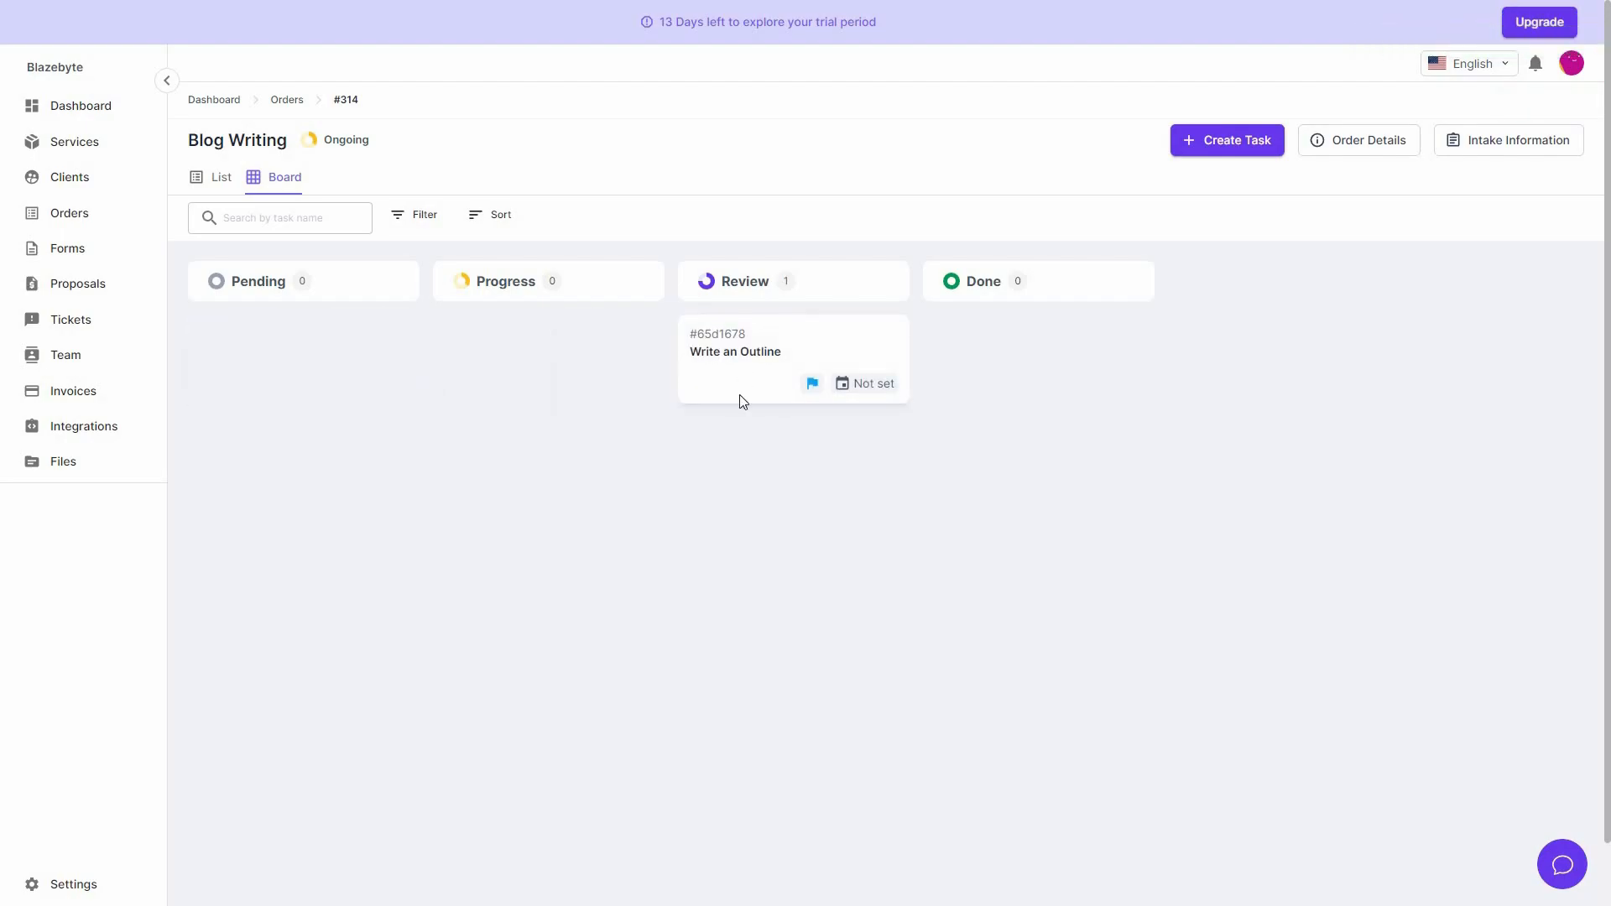
{"action": "left_click", "coordinate": [217, 178]}
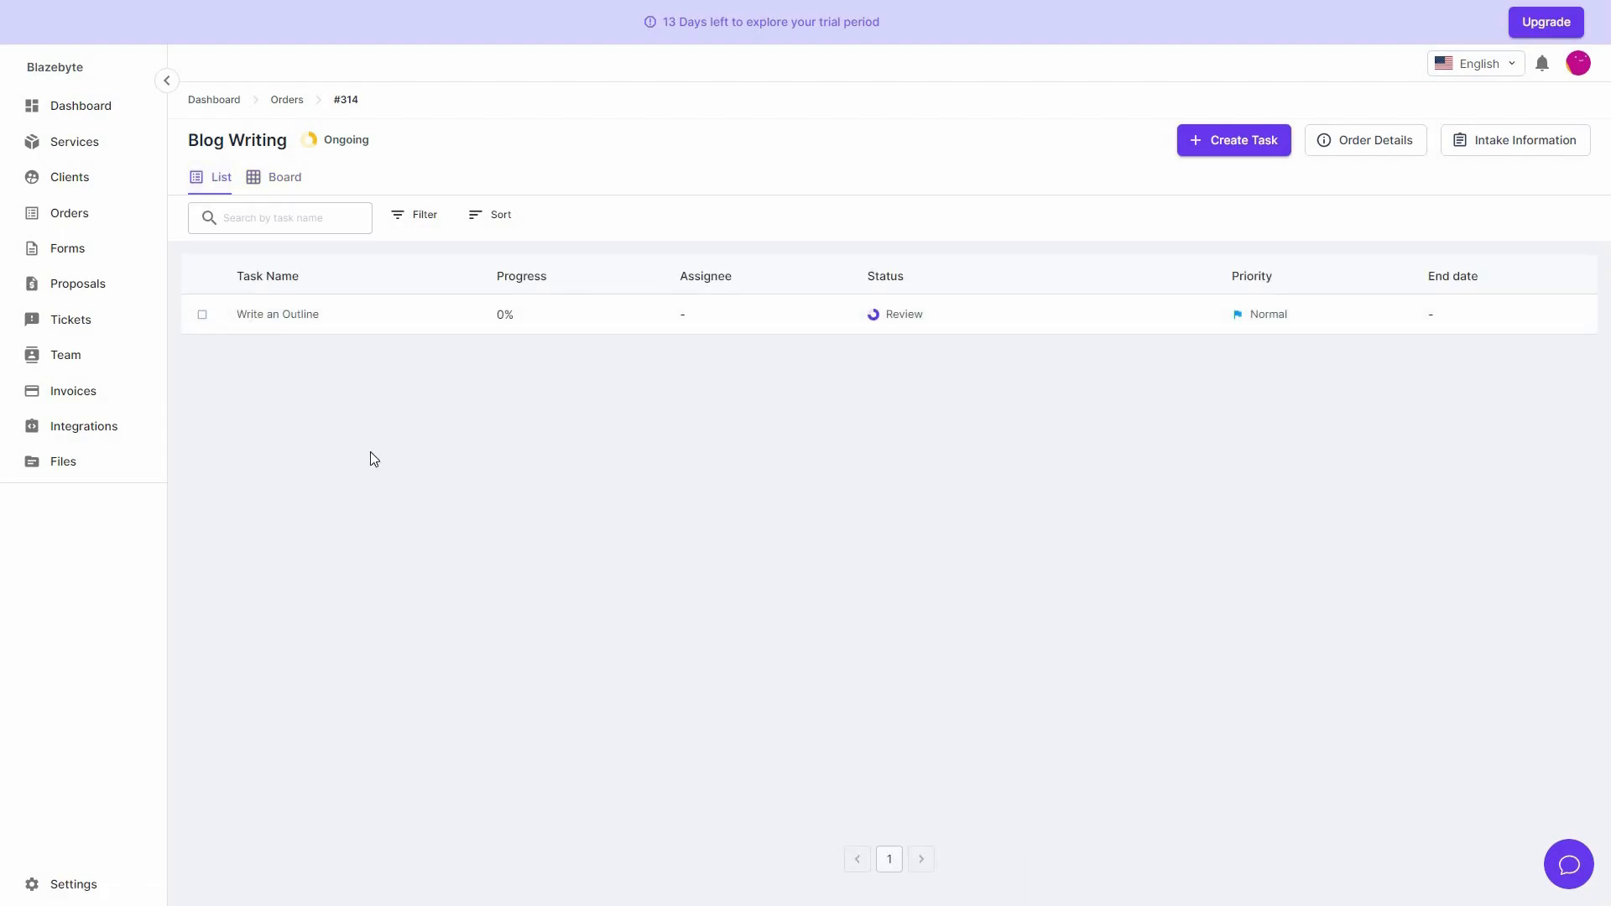
View the Blog Writing order's details and its submitted intake information, closing each one
{"action": "left_click", "coordinate": [1357, 145]}
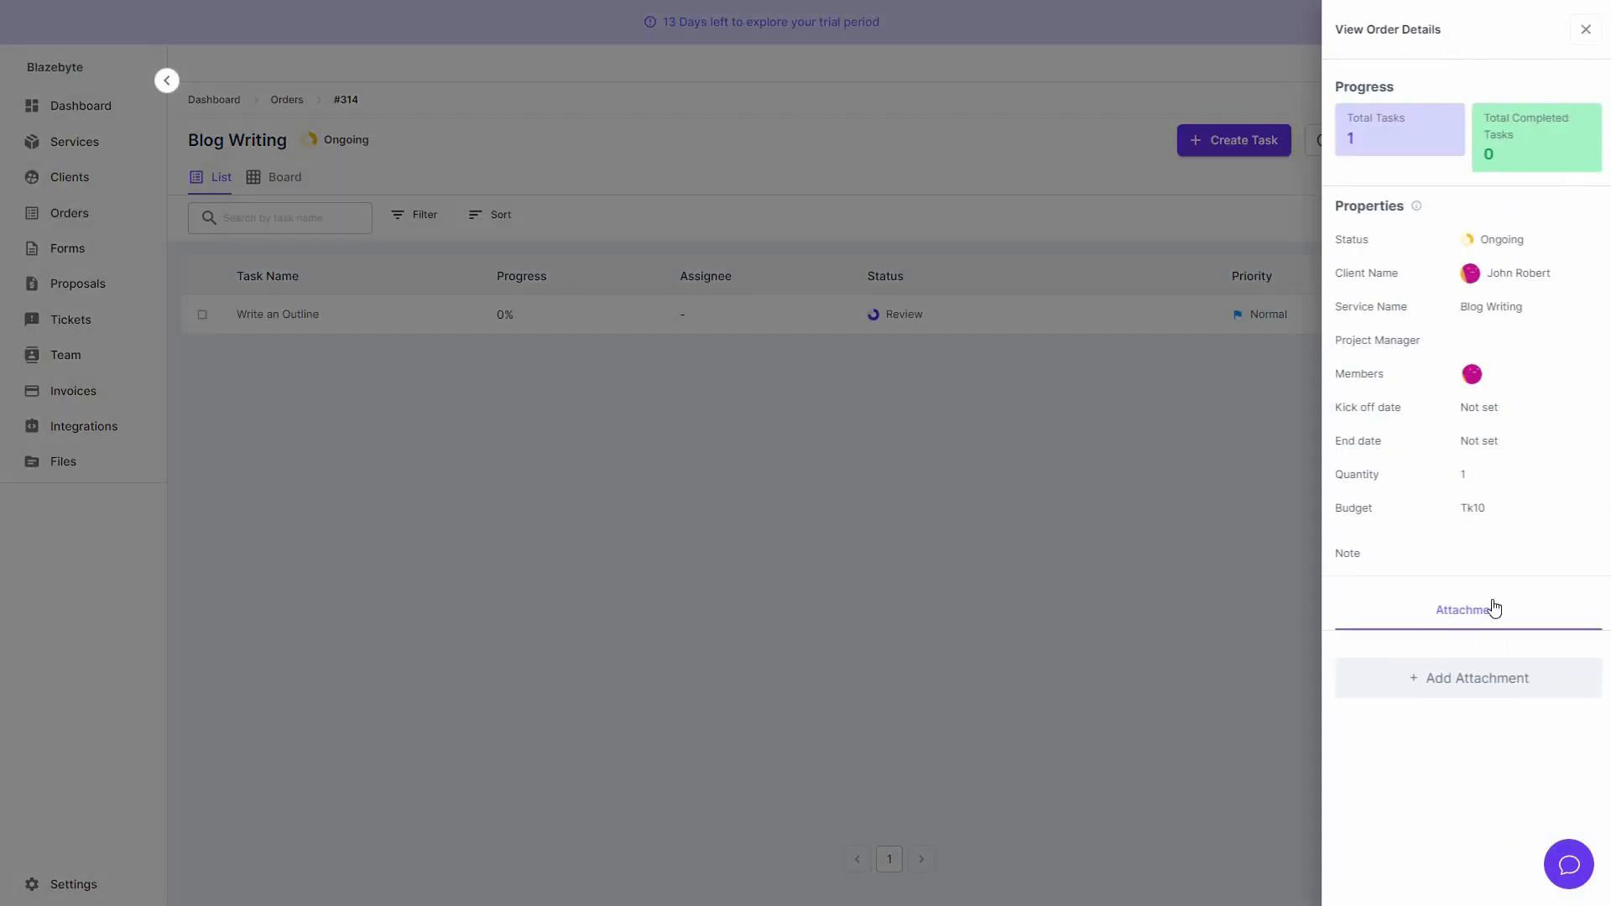
{"action": "left_click", "coordinate": [1581, 29]}
{"action": "left_click", "coordinate": [1553, 148]}
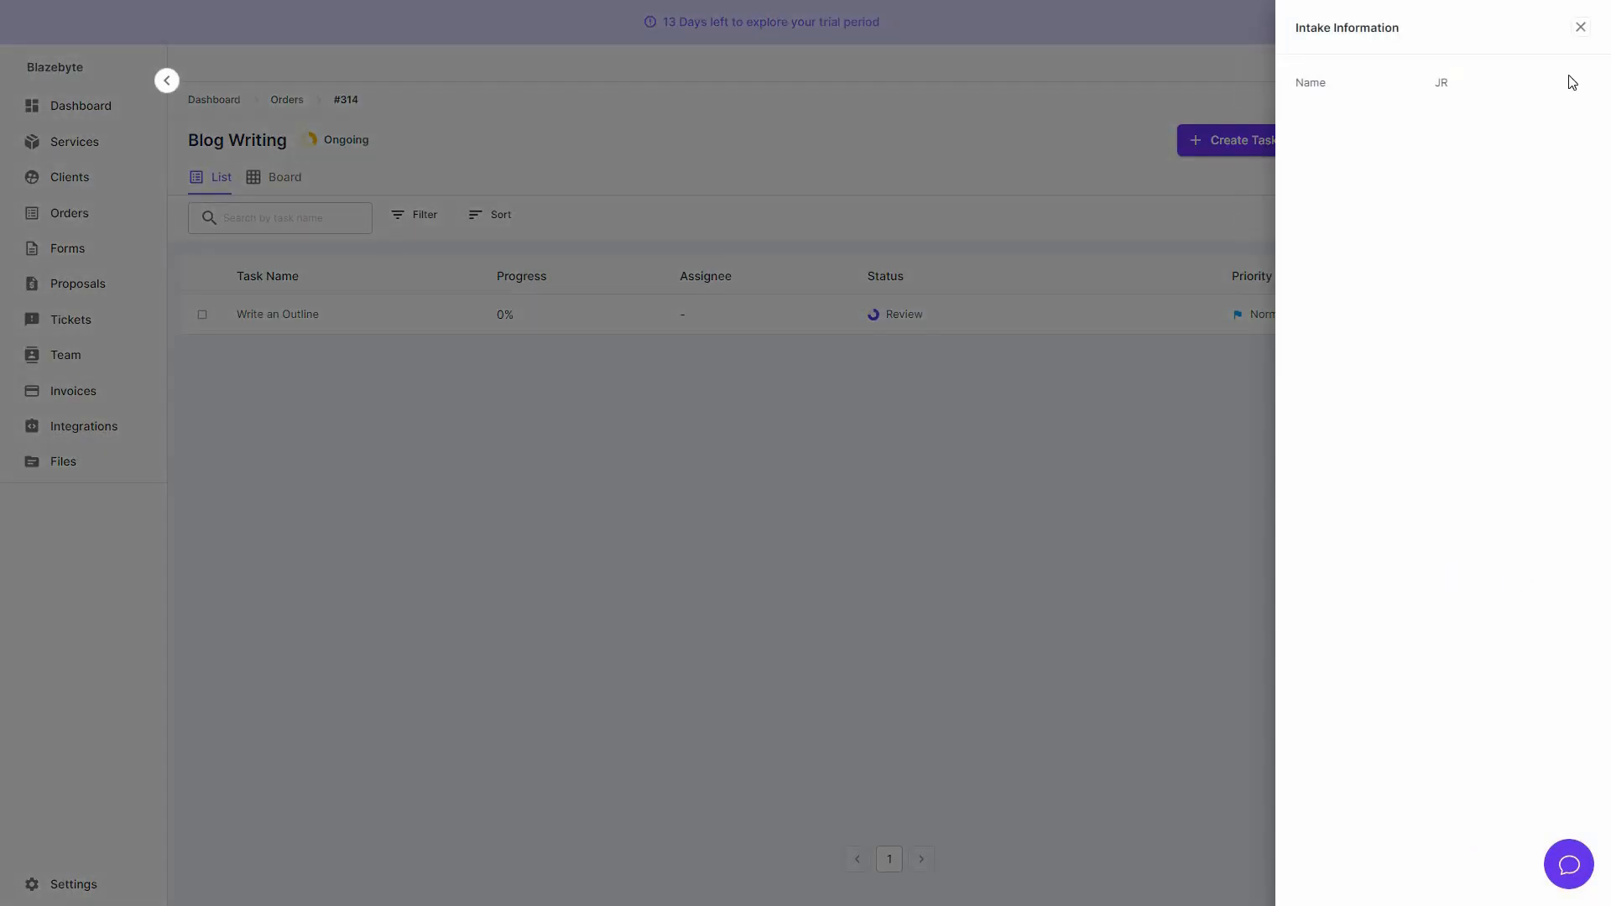
{"action": "left_click", "coordinate": [1581, 28]}
Go to Forms, open a blank intake form, and look over its service selection and available form components
{"action": "left_click", "coordinate": [93, 260]}
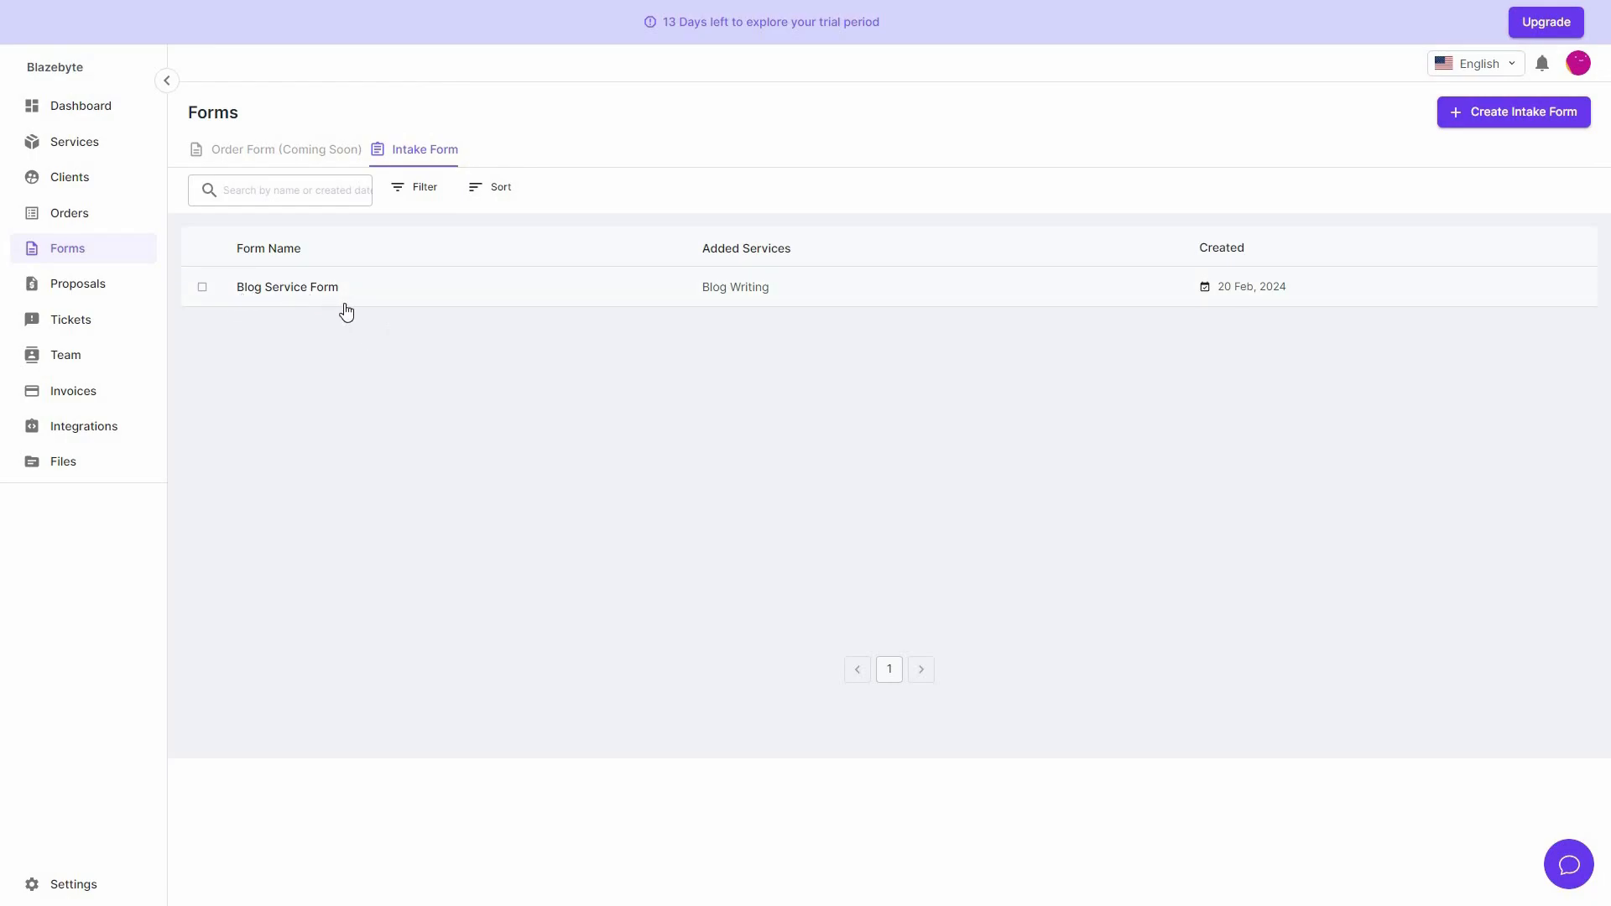
{"action": "left_click", "coordinate": [1496, 118]}
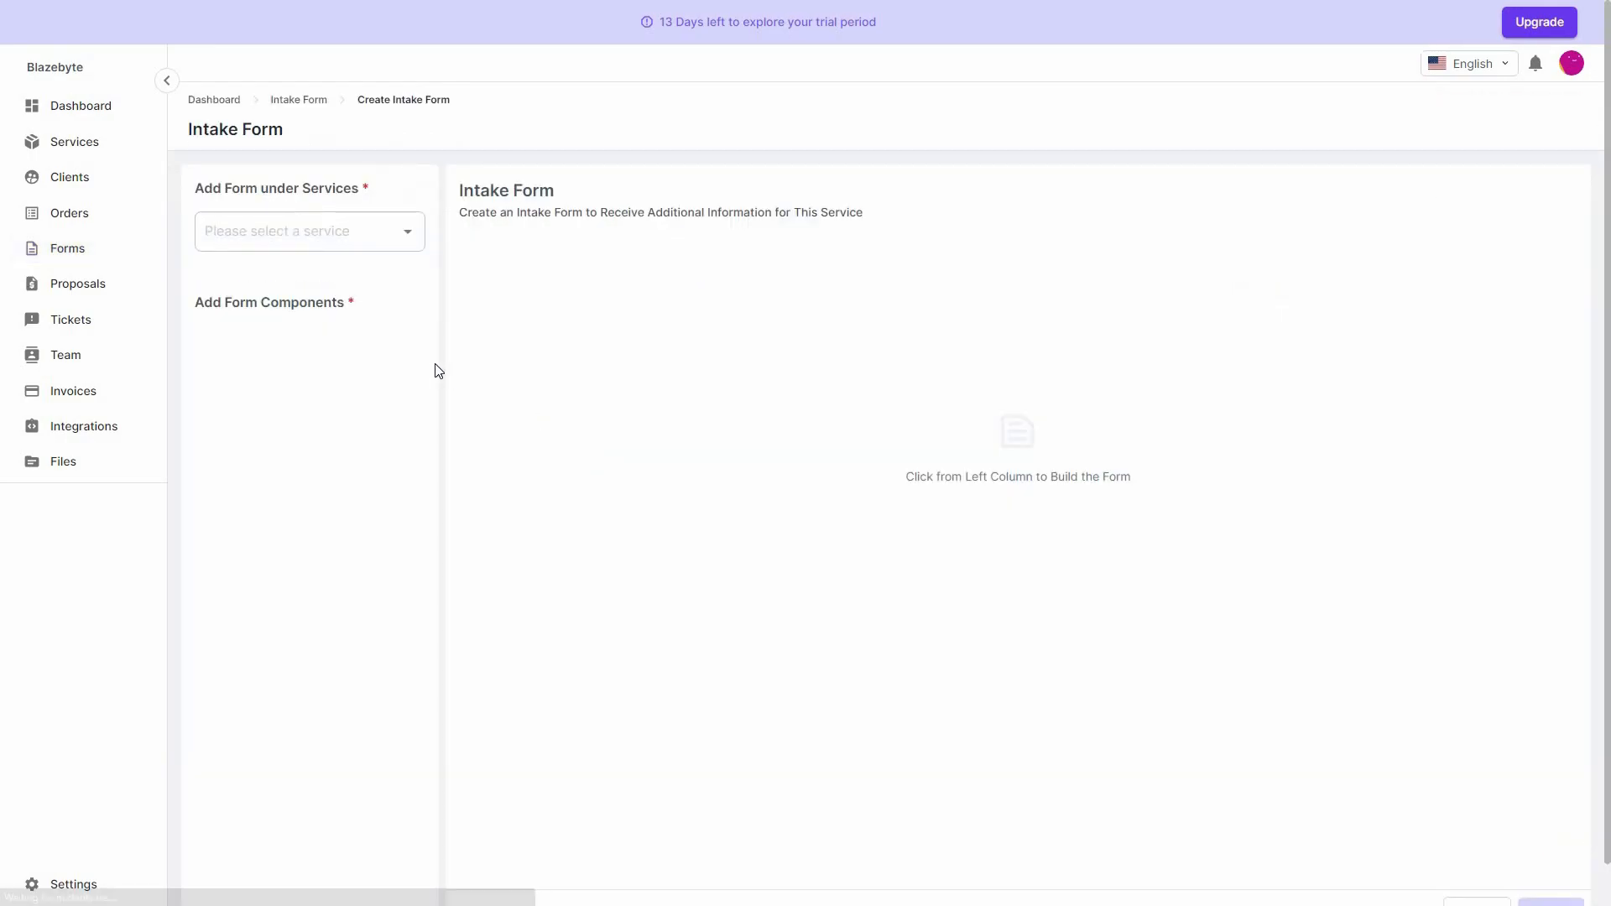
{"action": "left_click", "coordinate": [406, 231]}
{"action": "left_click", "coordinate": [409, 235]}
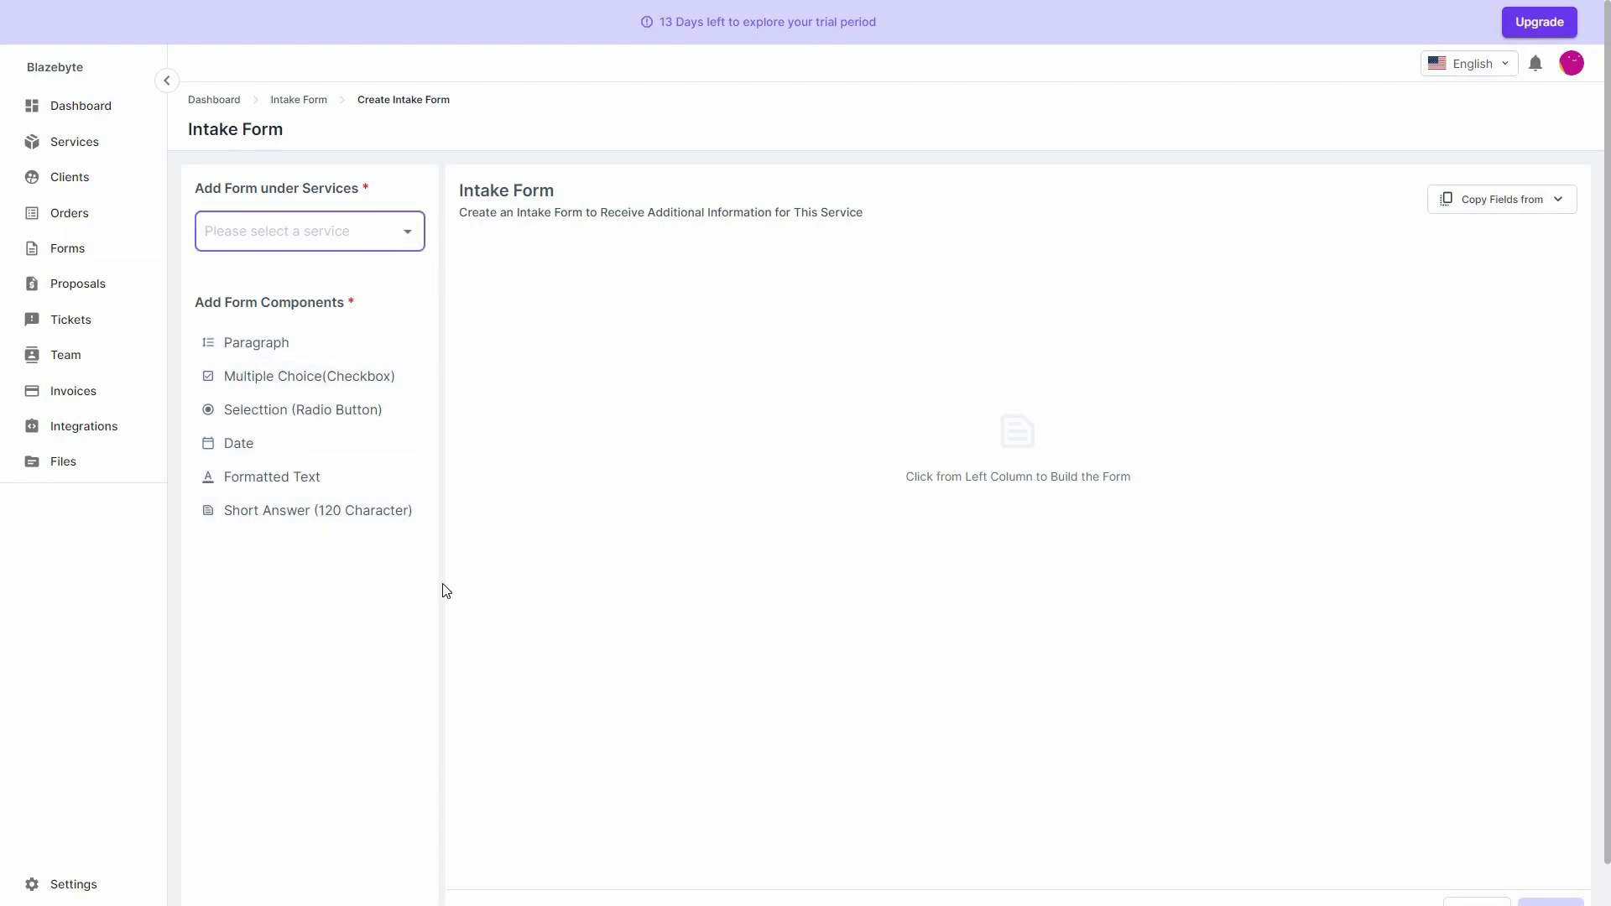
Go to Proposals and view the received proposals, then return to the sent ones
{"action": "left_click", "coordinate": [91, 284]}
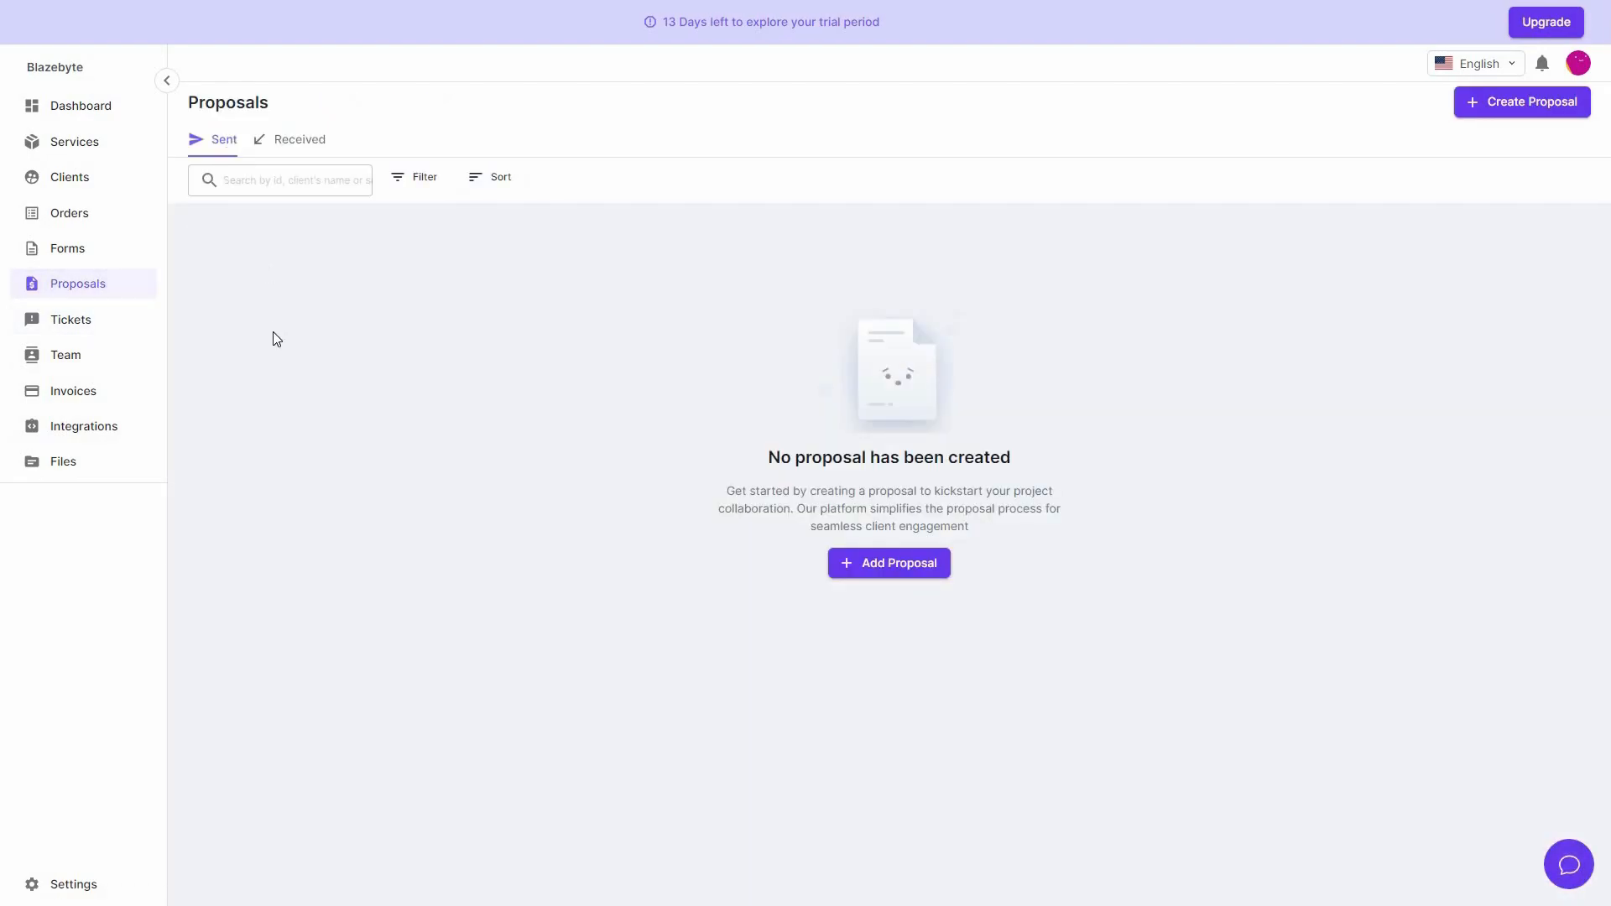
{"action": "left_click", "coordinate": [306, 148]}
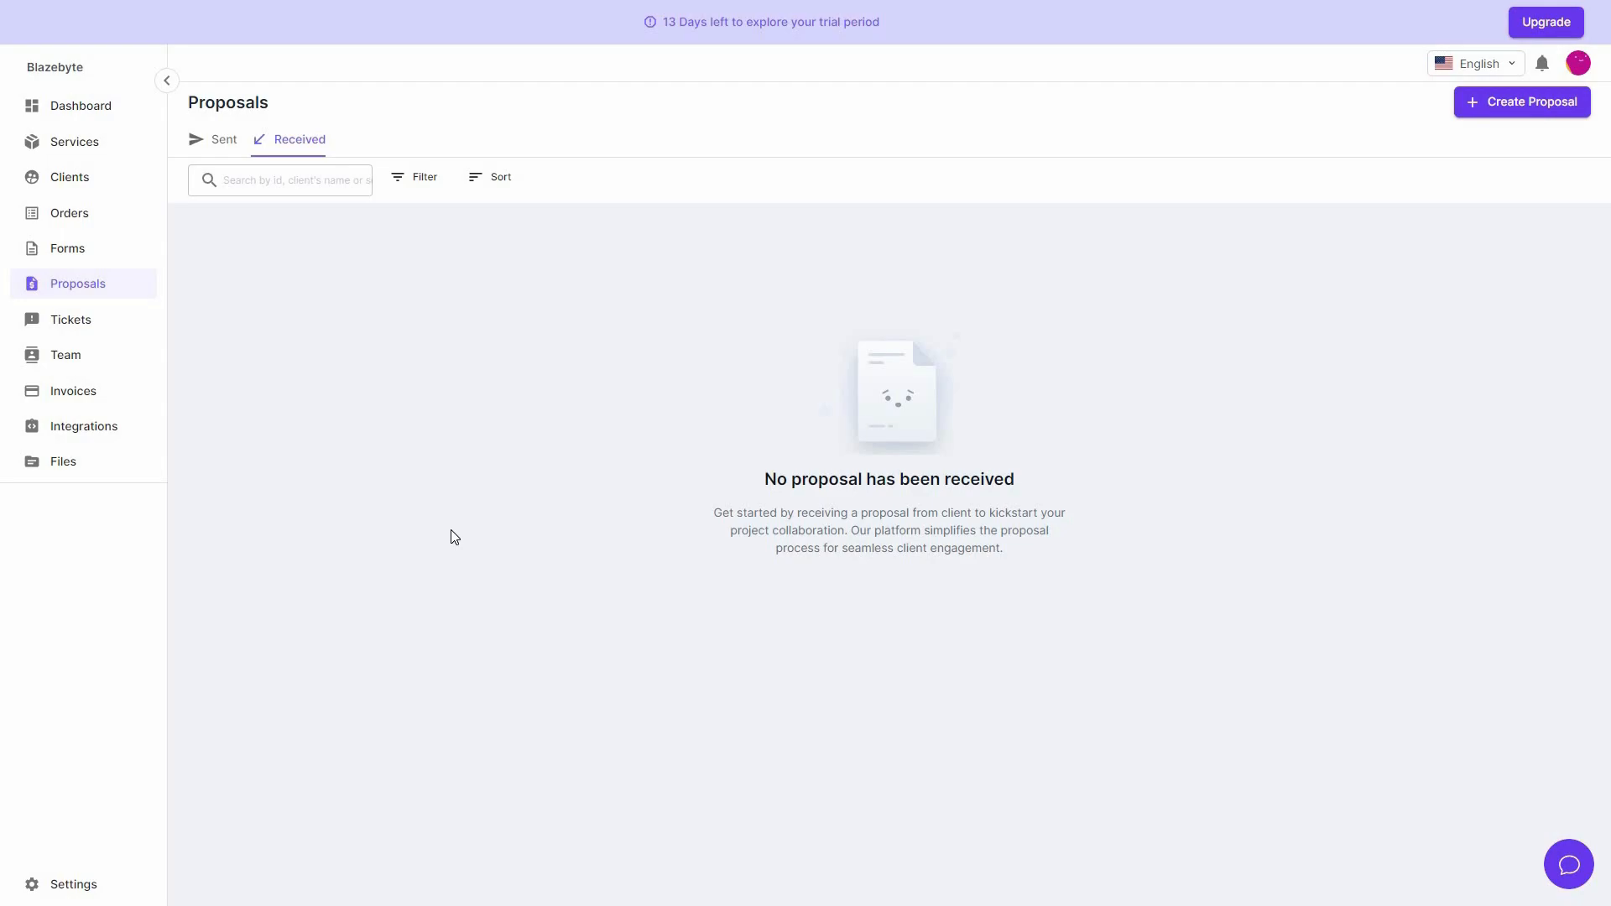
{"action": "left_click", "coordinate": [223, 148]}
Start a new proposal for the existing client with the Blog Writing service and the order brief "gggggggggggggggggggggggggggggg"
{"action": "left_click", "coordinate": [943, 568]}
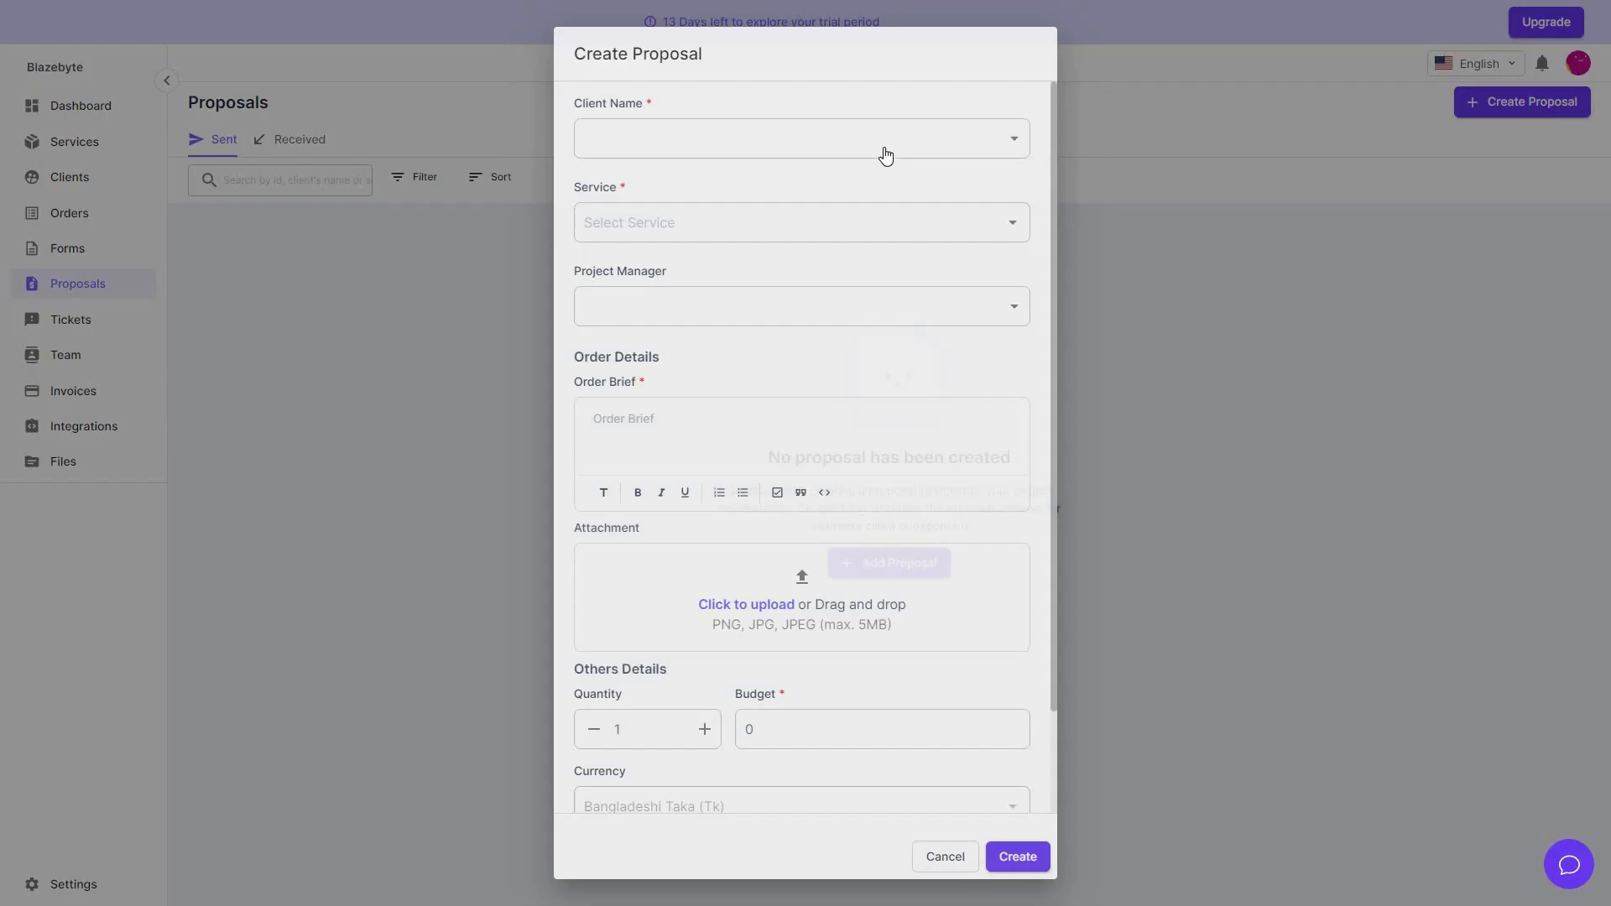
{"action": "left_click", "coordinate": [884, 151]}
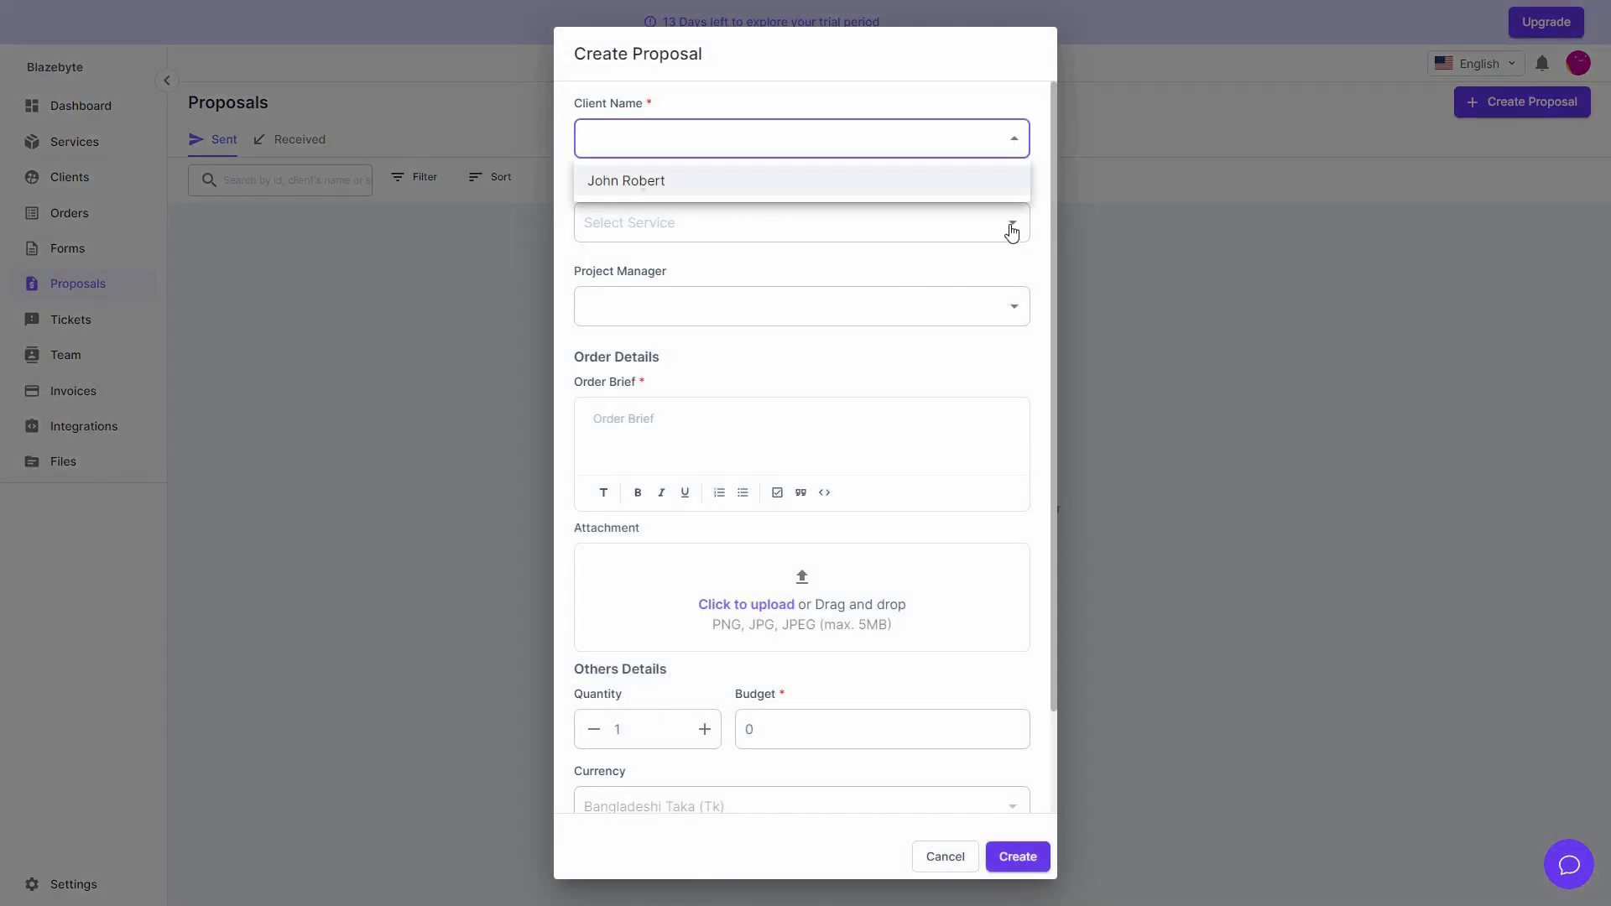
{"action": "left_click", "coordinate": [643, 186]}
{"action": "left_click", "coordinate": [1011, 228]}
{"action": "left_click", "coordinate": [618, 267]}
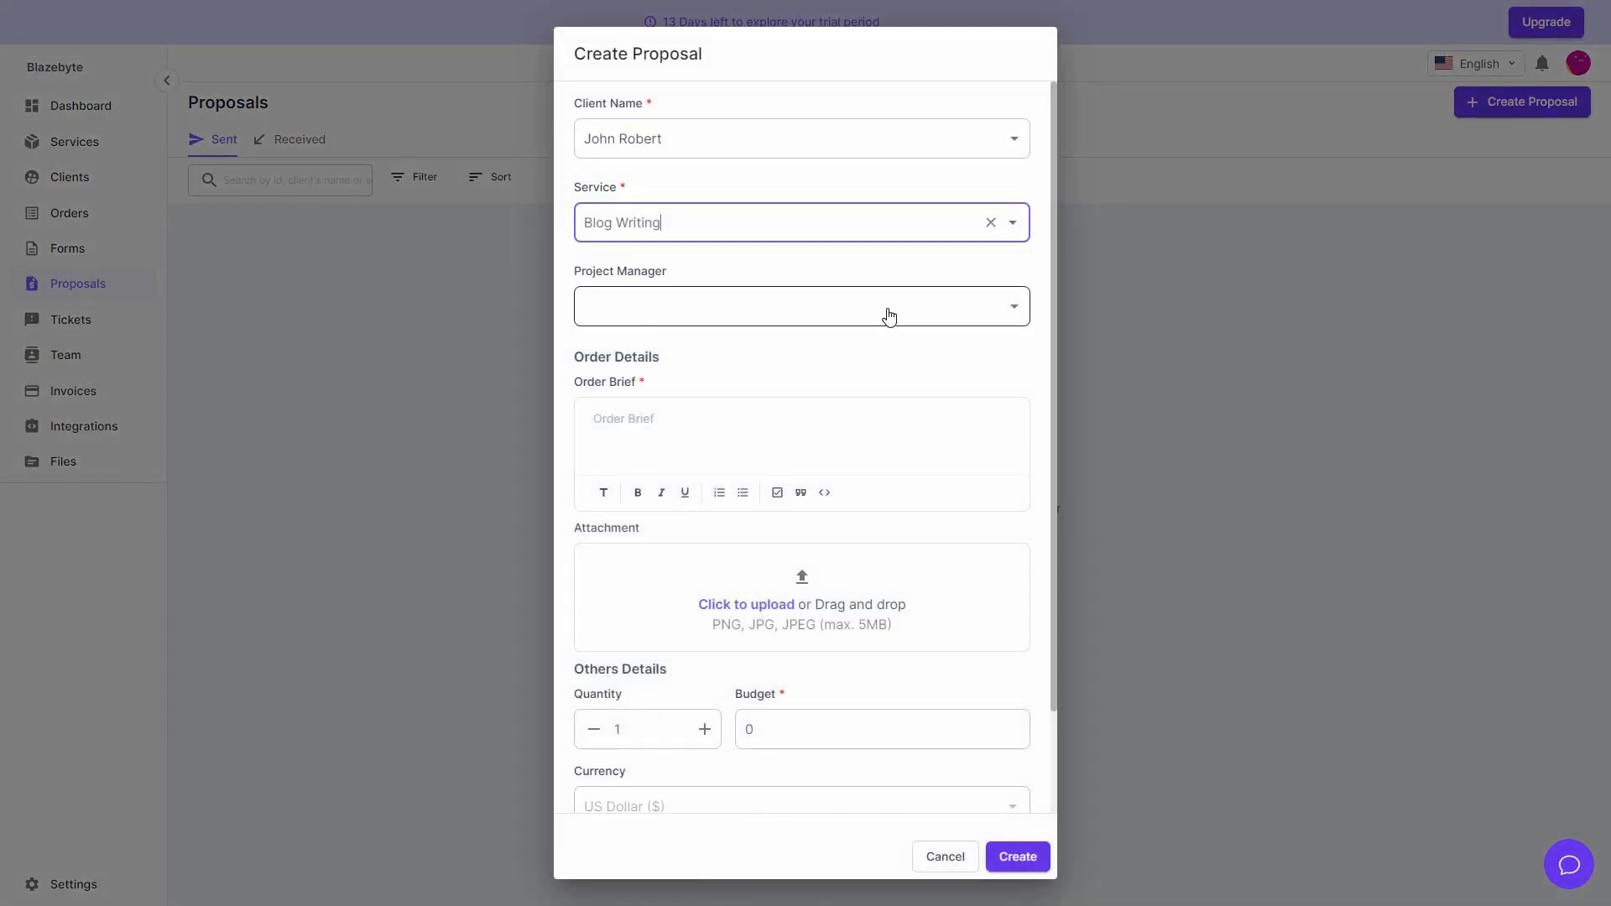
{"action": "left_click", "coordinate": [648, 428]}
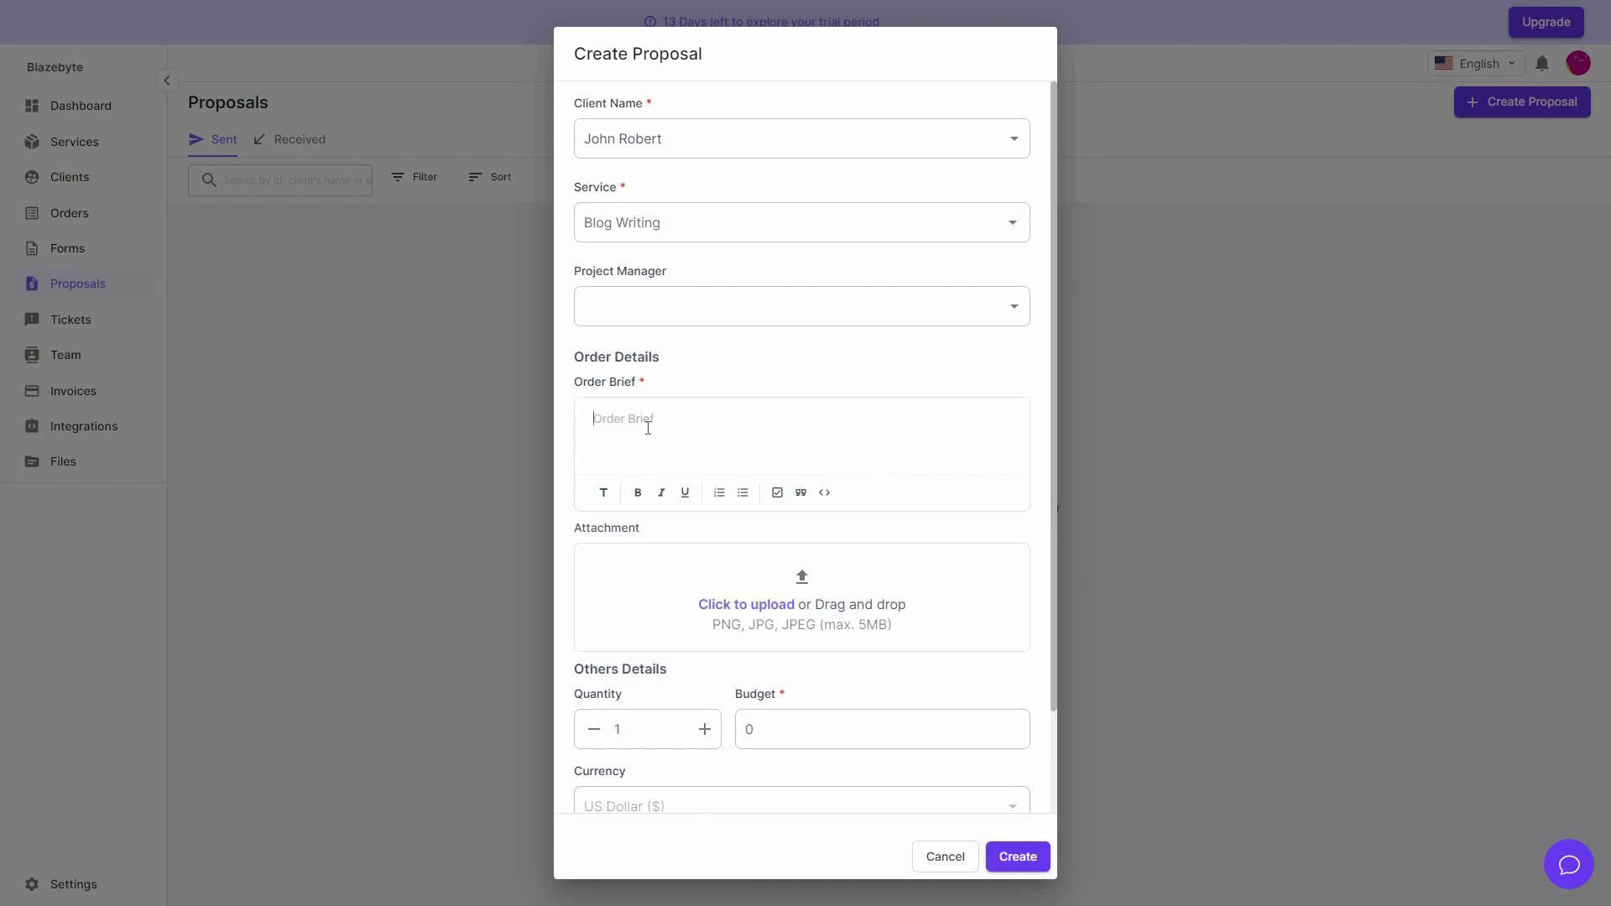
{"action": "type", "text": "gggggggggggggggggggggggggggggg"}
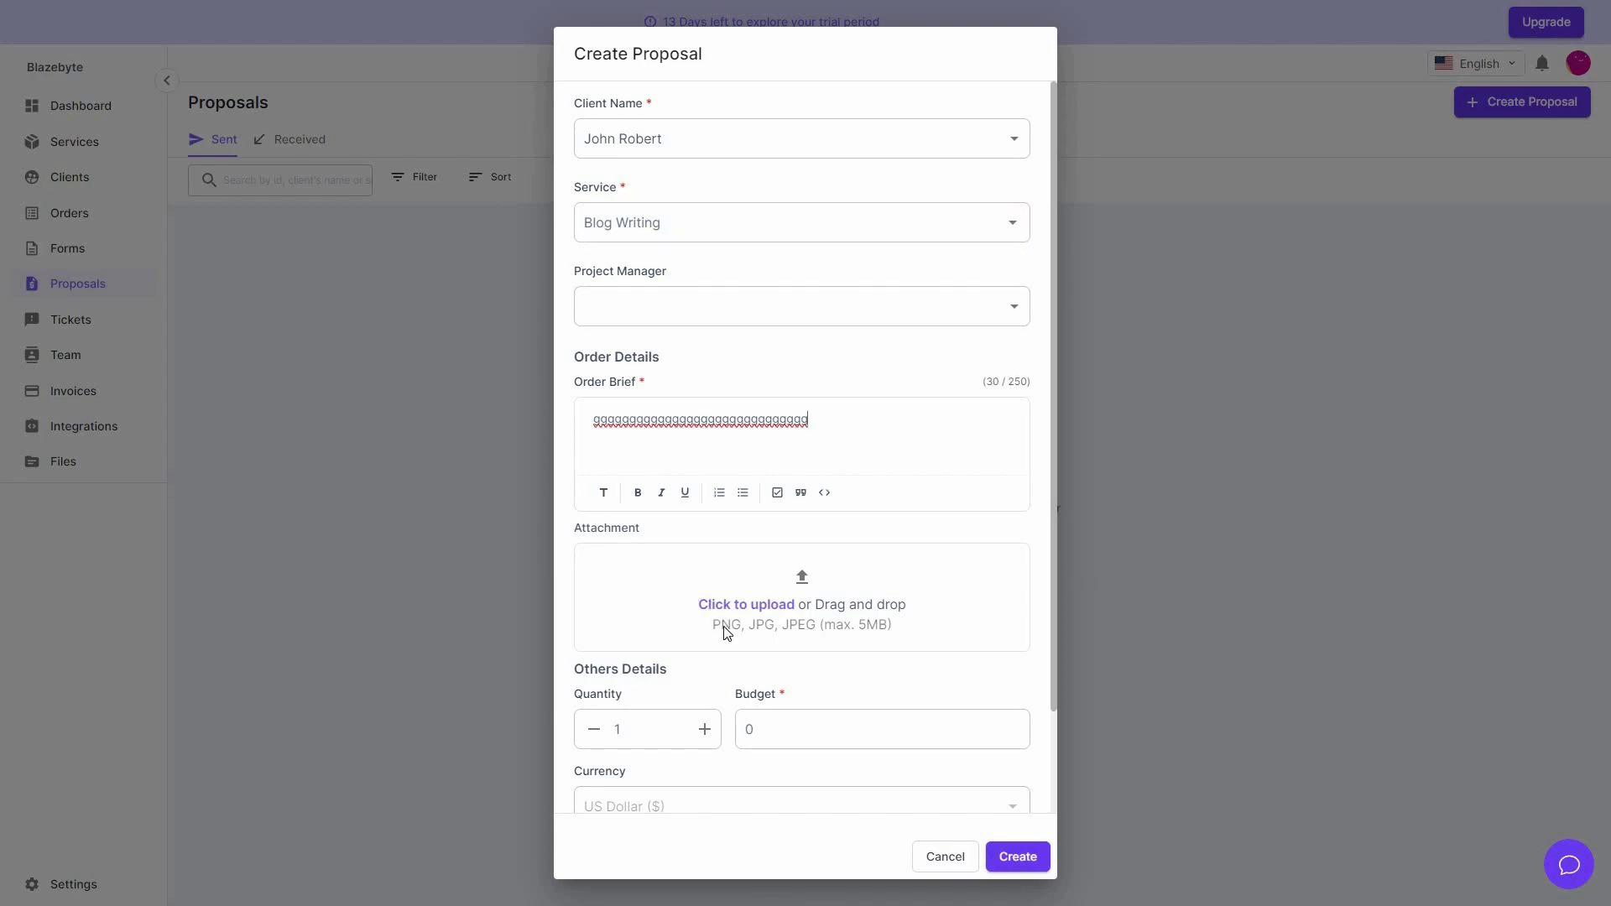
Set the proposal's budget to 10 US dollars and create the proposal
{"action": "scroll", "coordinate": [743, 671], "scroll_direction": "down", "scroll_amount": 1}
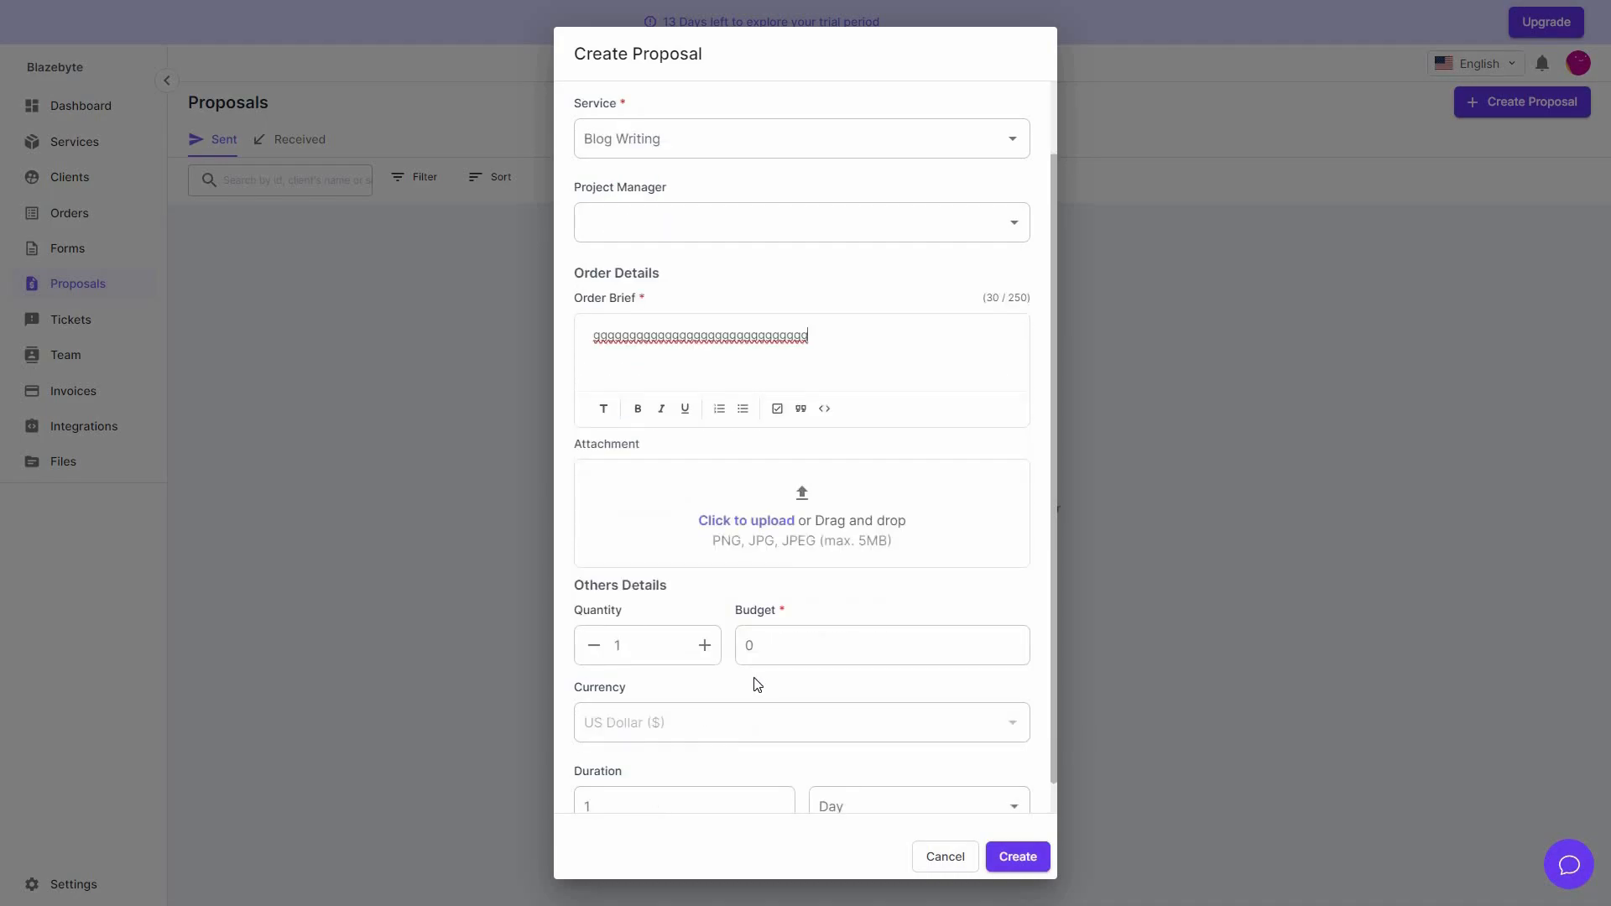
{"action": "left_click", "coordinate": [749, 646]}
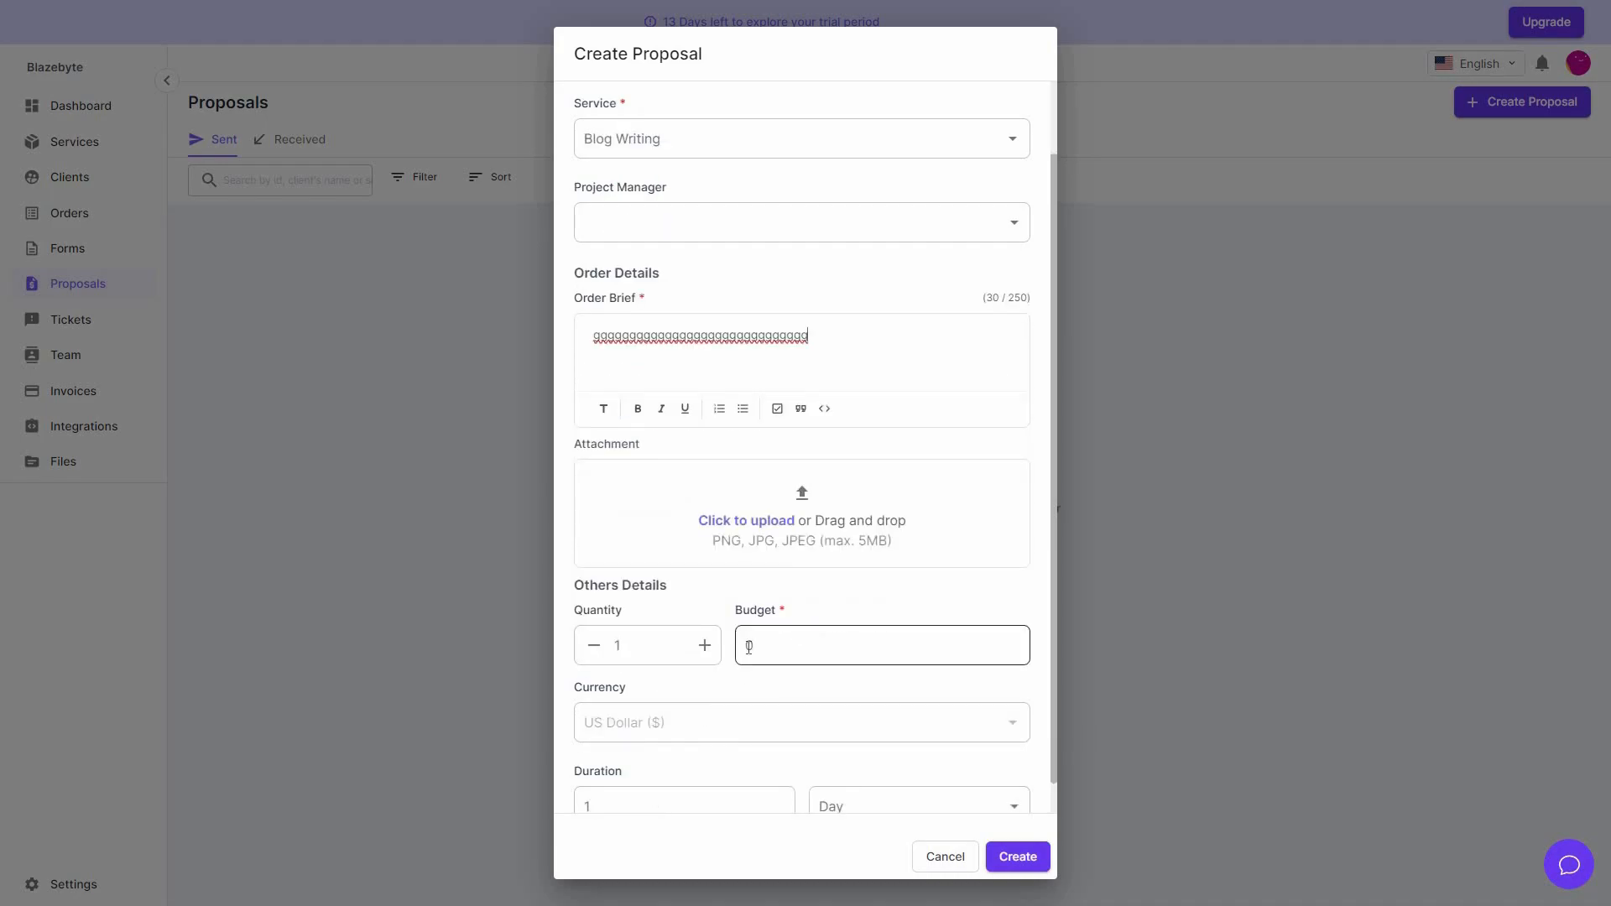
{"action": "type", "text": "1"}
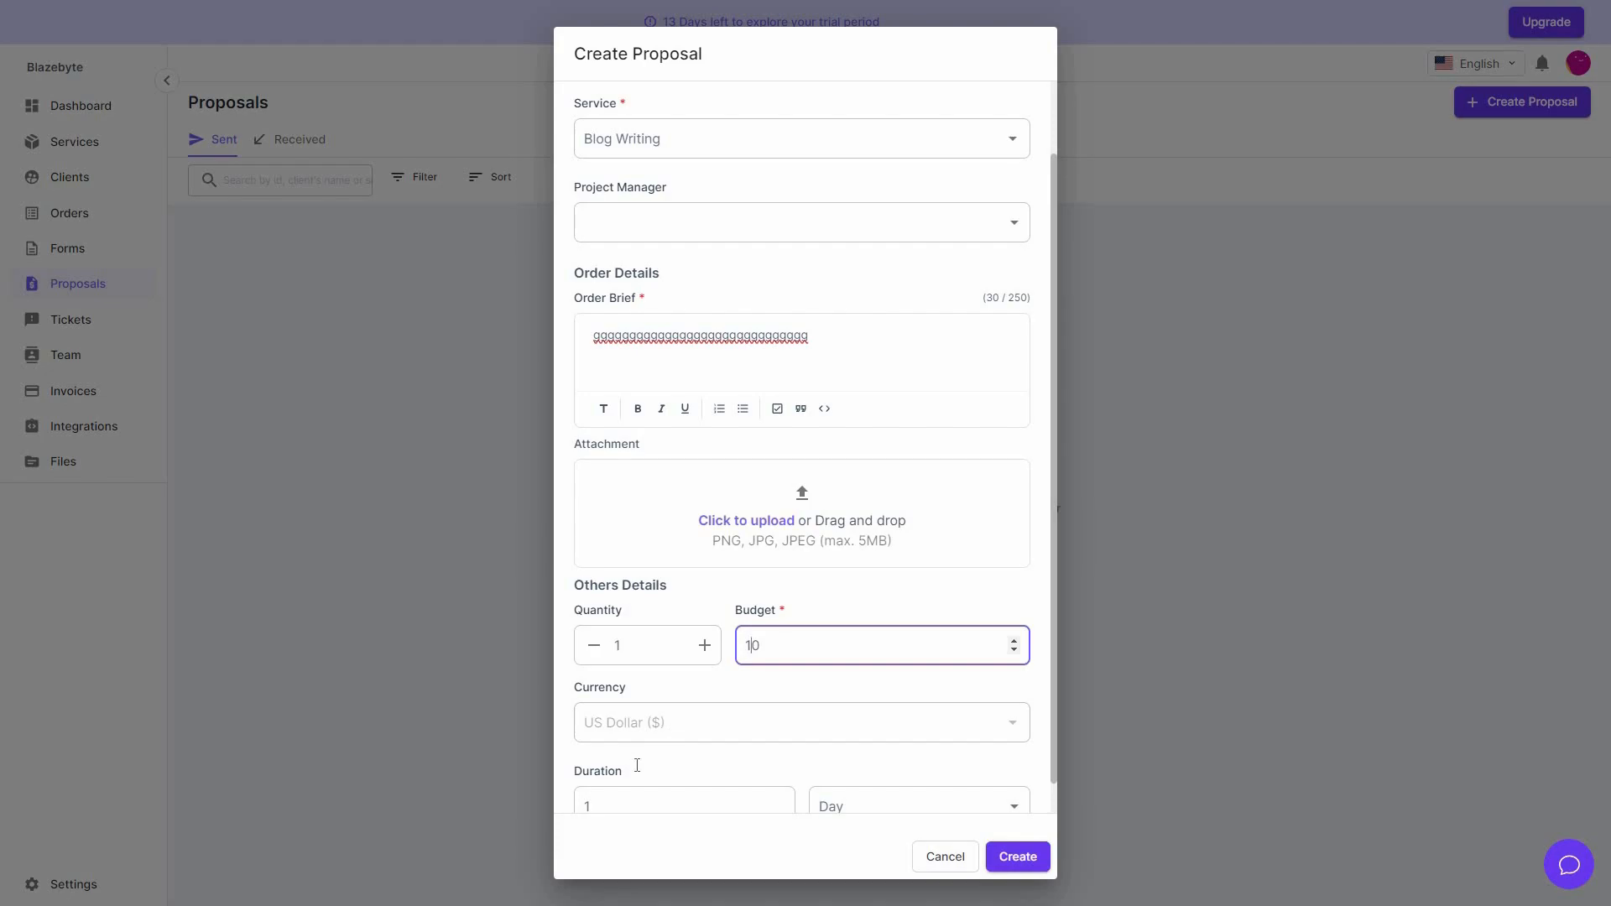
{"action": "scroll", "coordinate": [637, 766], "scroll_direction": "down", "scroll_amount": 1}
{"action": "key", "text": "Return"}
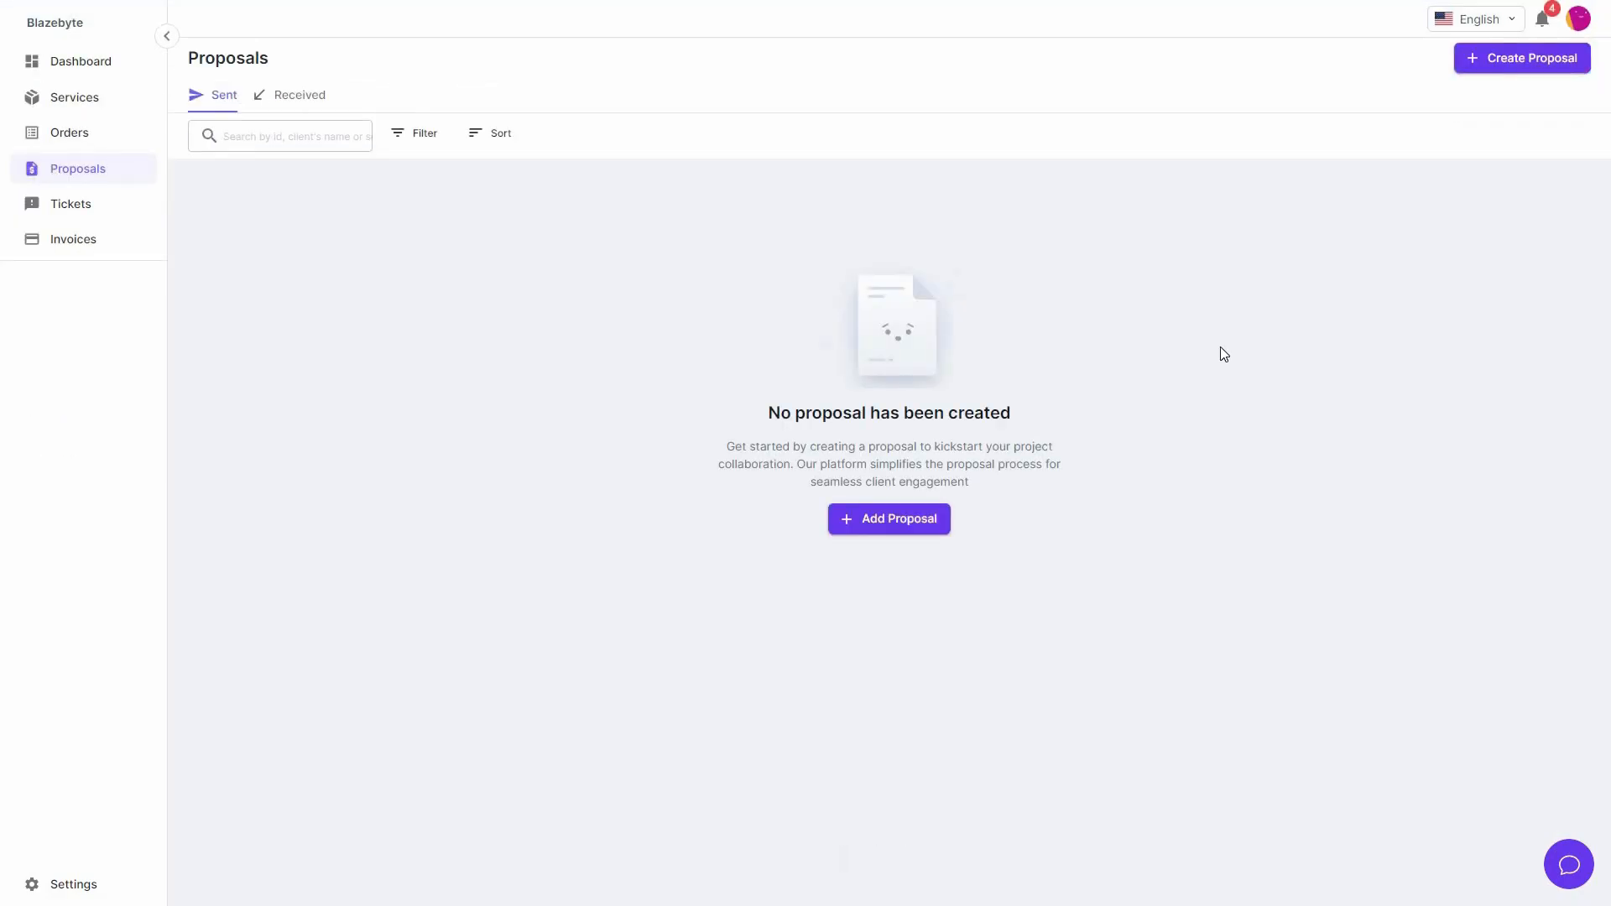
In the client's portal, check the notifications, show the received proposals and open the Blog Writing proposal
{"action": "left_click", "coordinate": [1544, 20]}
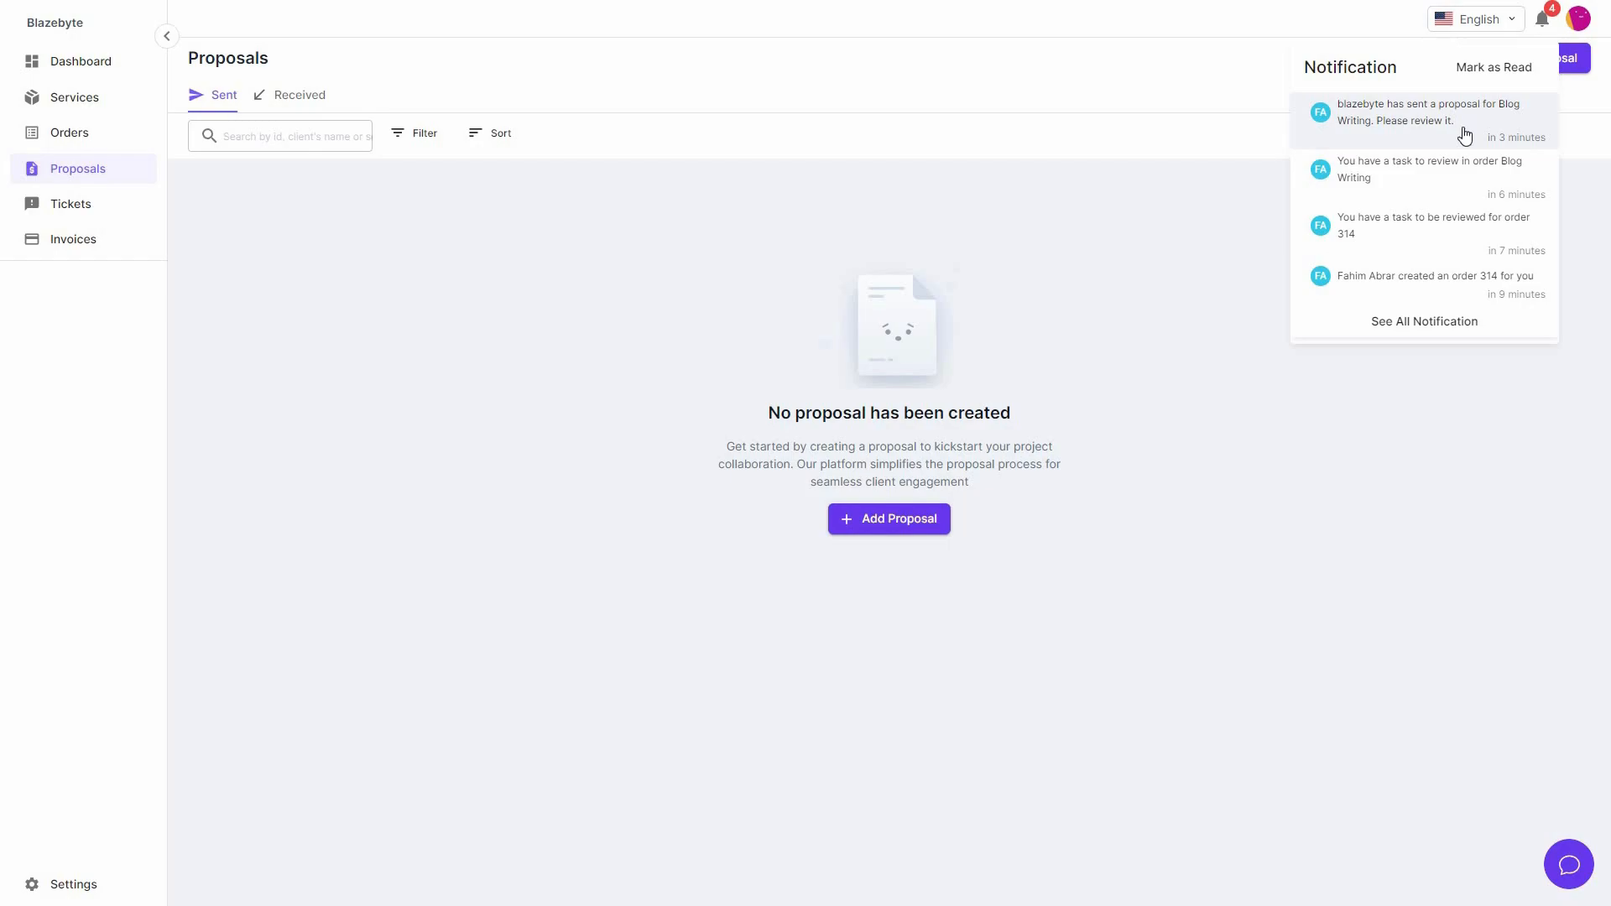
{"action": "left_click", "coordinate": [1542, 23]}
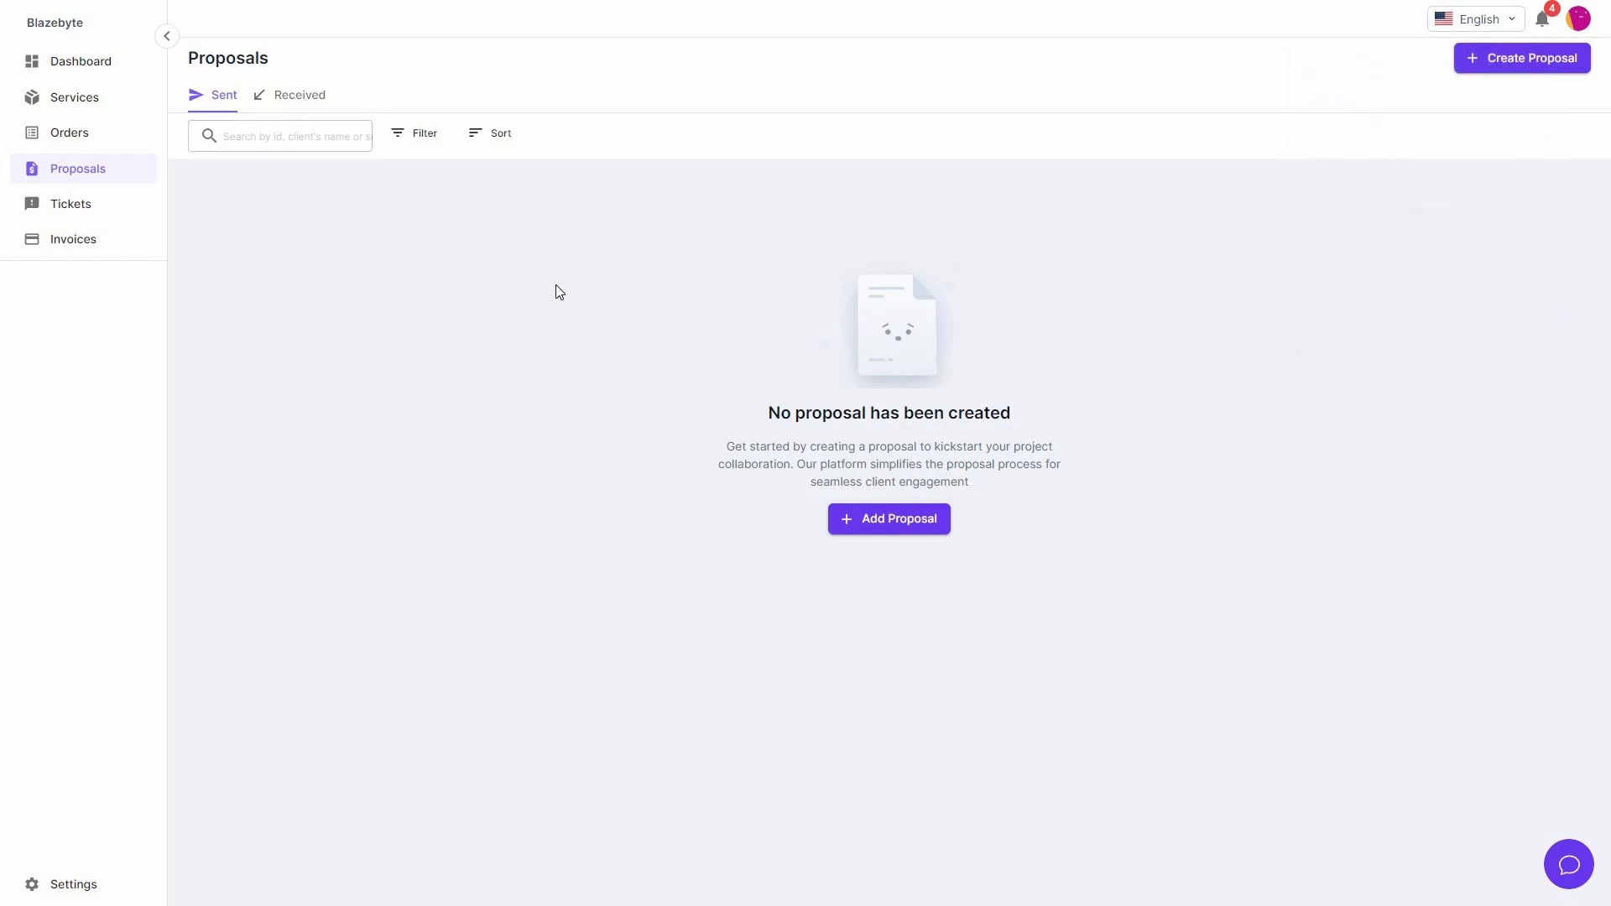
{"action": "left_click", "coordinate": [293, 95]}
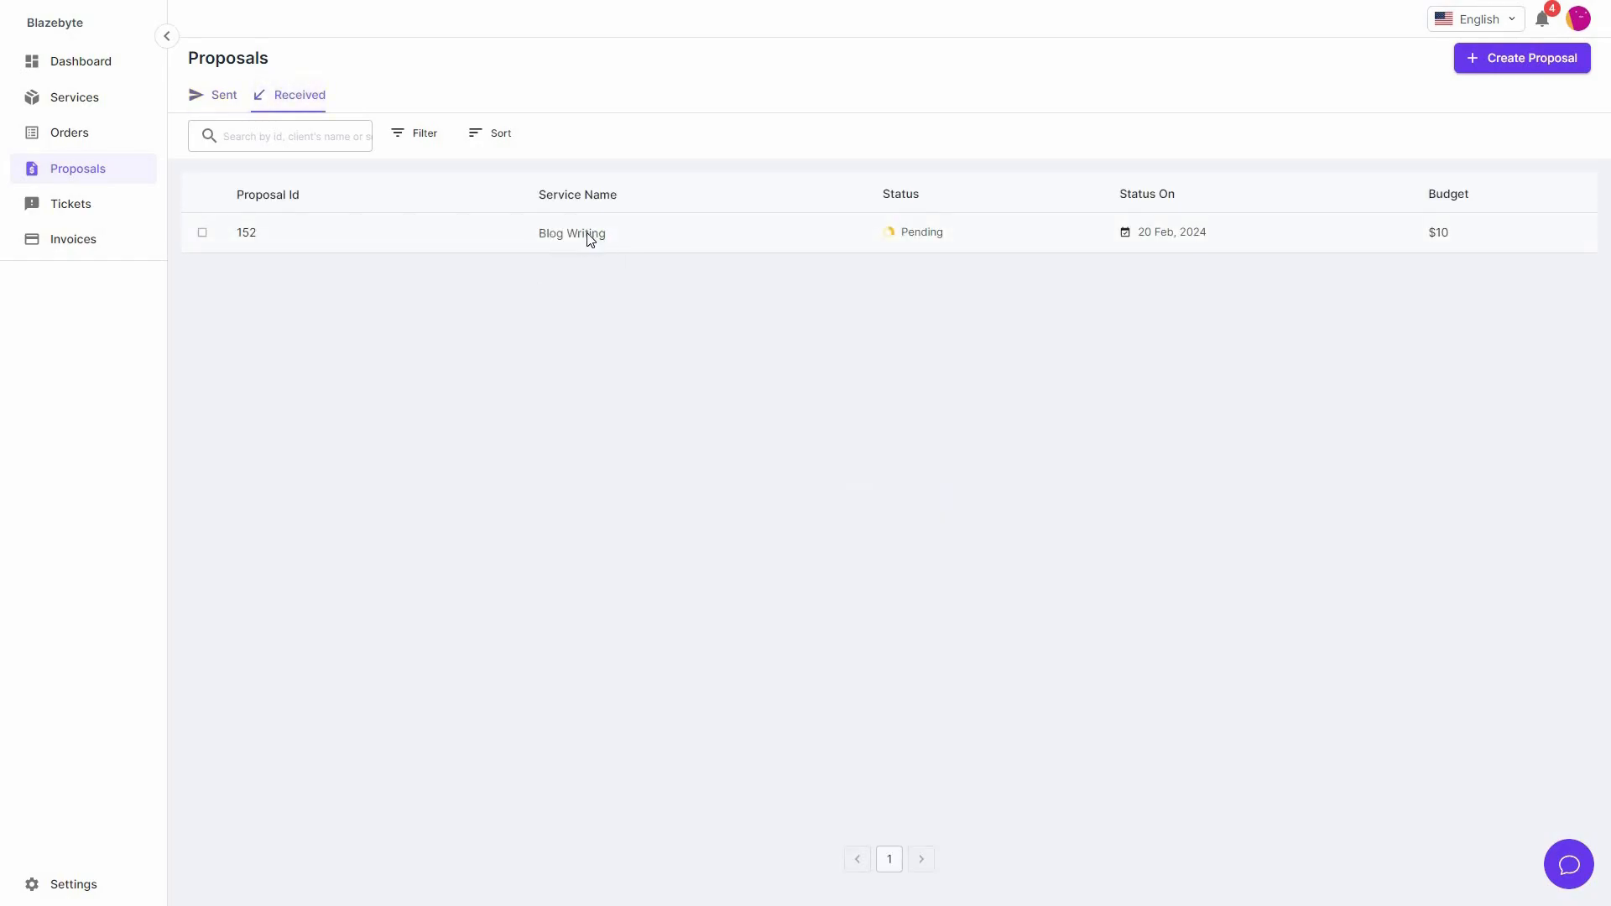
{"action": "left_click", "coordinate": [590, 239]}
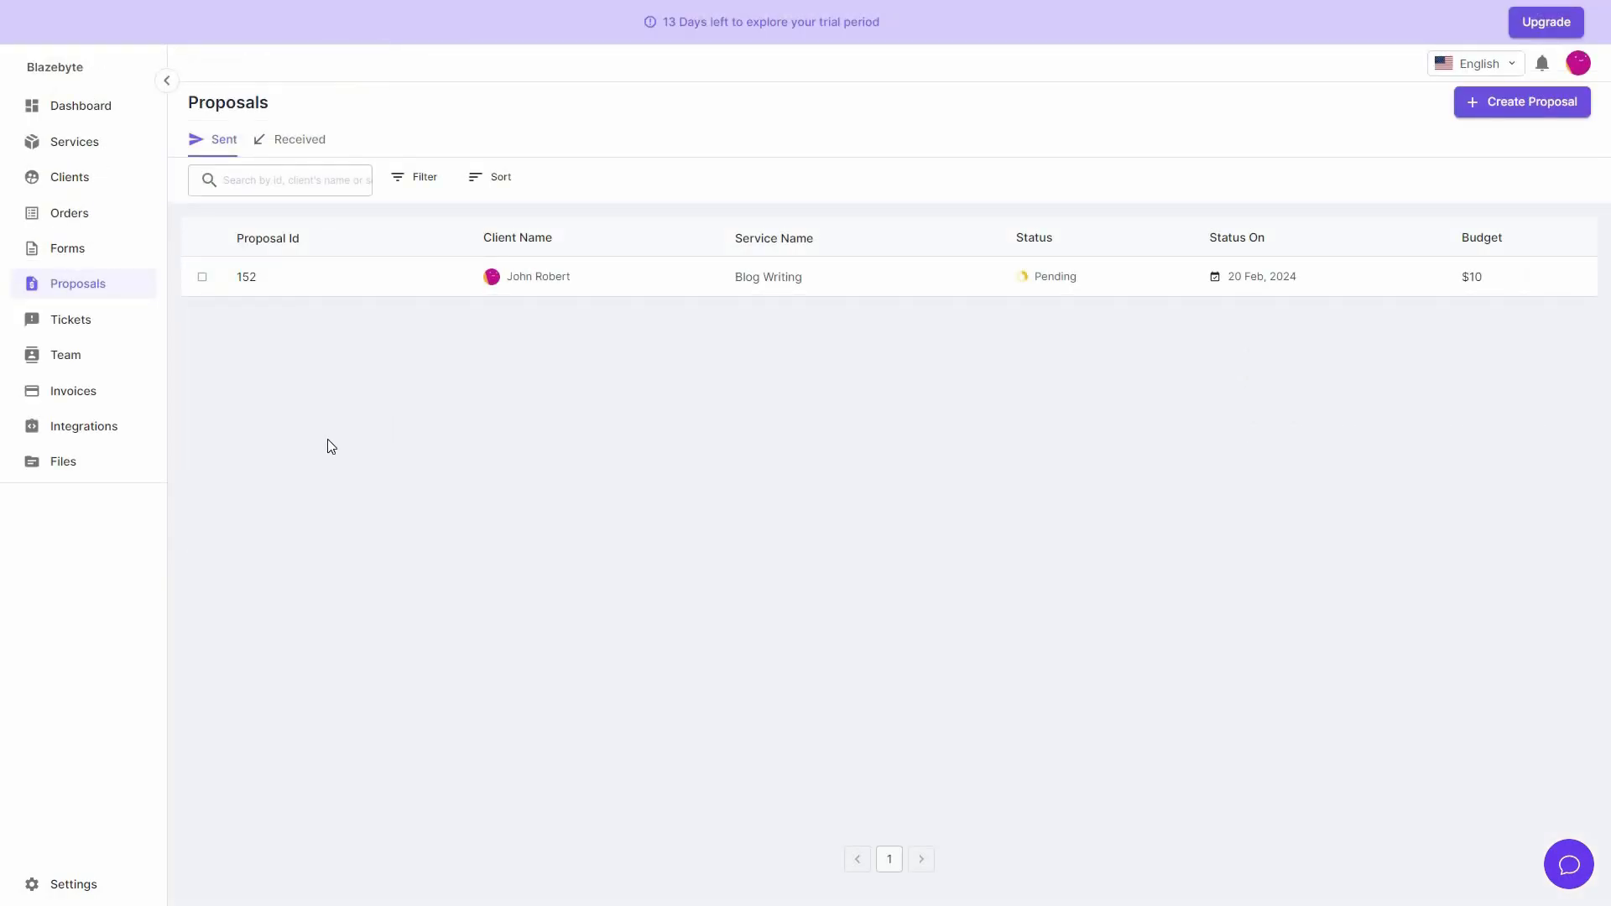
Back in the agency portal, create a ticket with the subject "ggg" for the client's existing order
{"action": "left_click", "coordinate": [99, 327]}
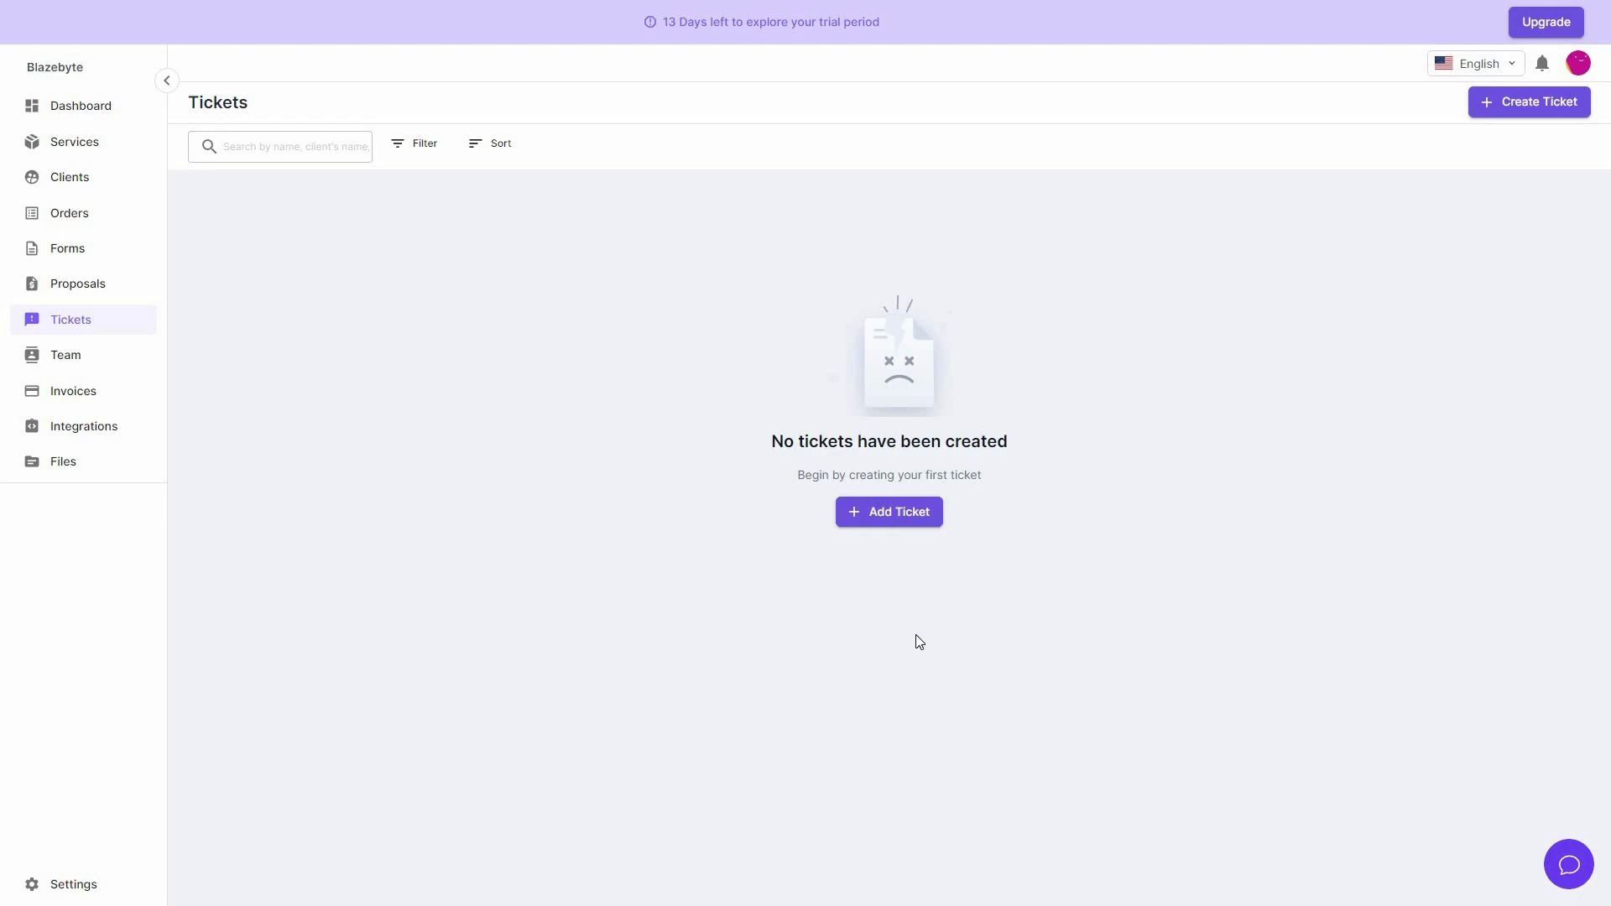
{"action": "left_click", "coordinate": [907, 519]}
{"action": "left_click", "coordinate": [669, 145]}
{"action": "left_click", "coordinate": [670, 182]}
{"action": "left_click", "coordinate": [1014, 224]}
{"action": "left_click", "coordinate": [653, 266]}
{"action": "type", "text": "ggg"}
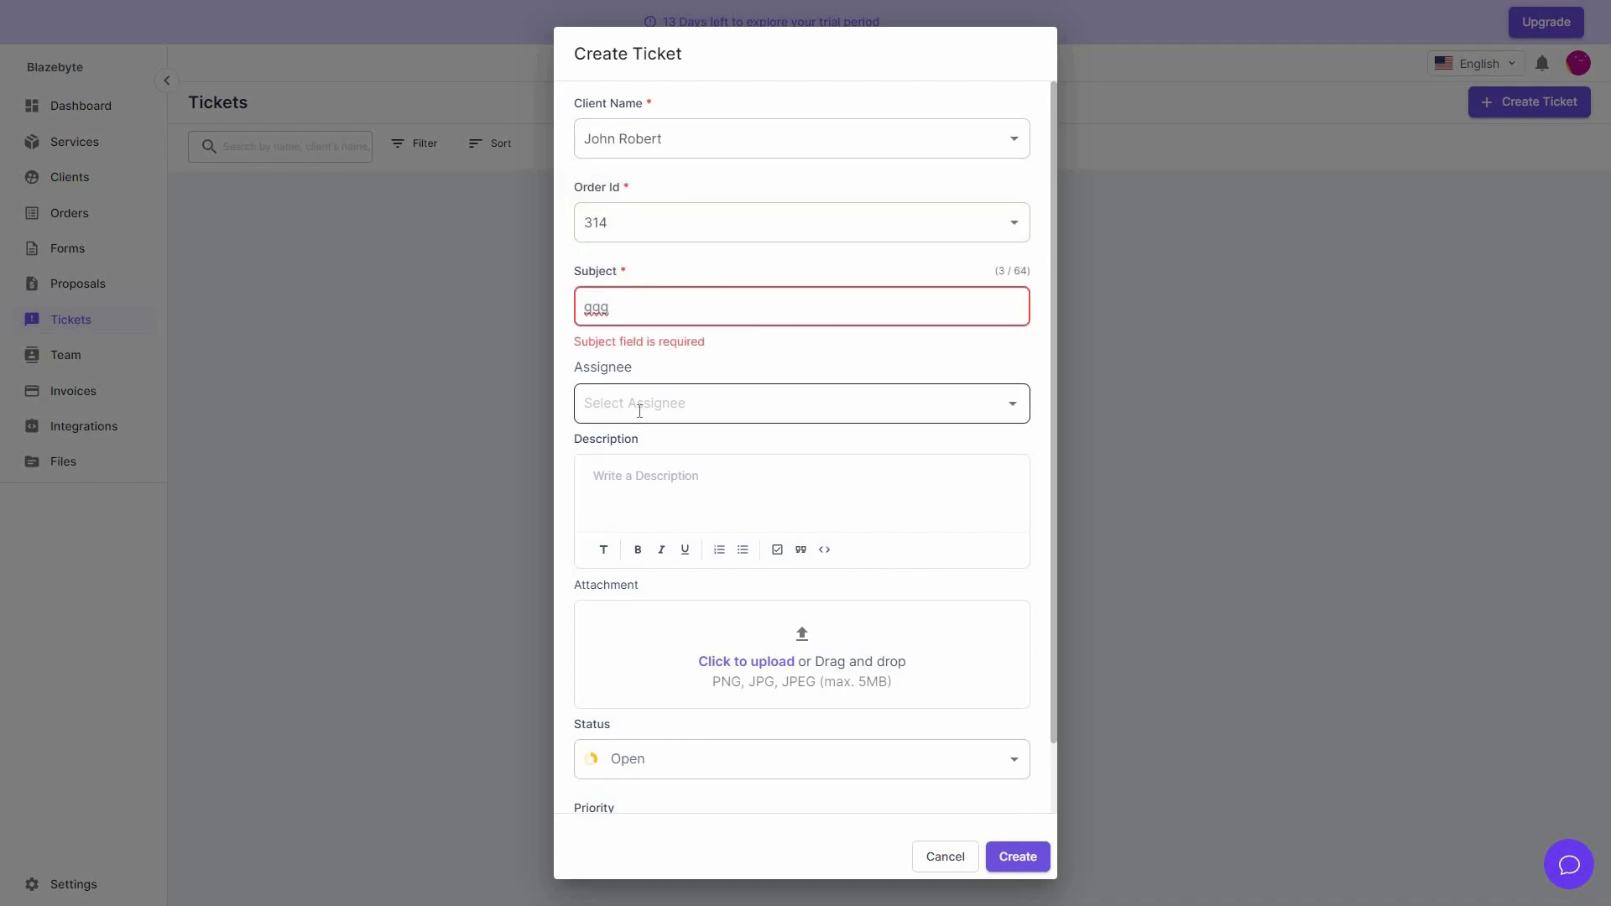
{"action": "scroll", "coordinate": [940, 772], "scroll_direction": "down", "scroll_amount": 1}
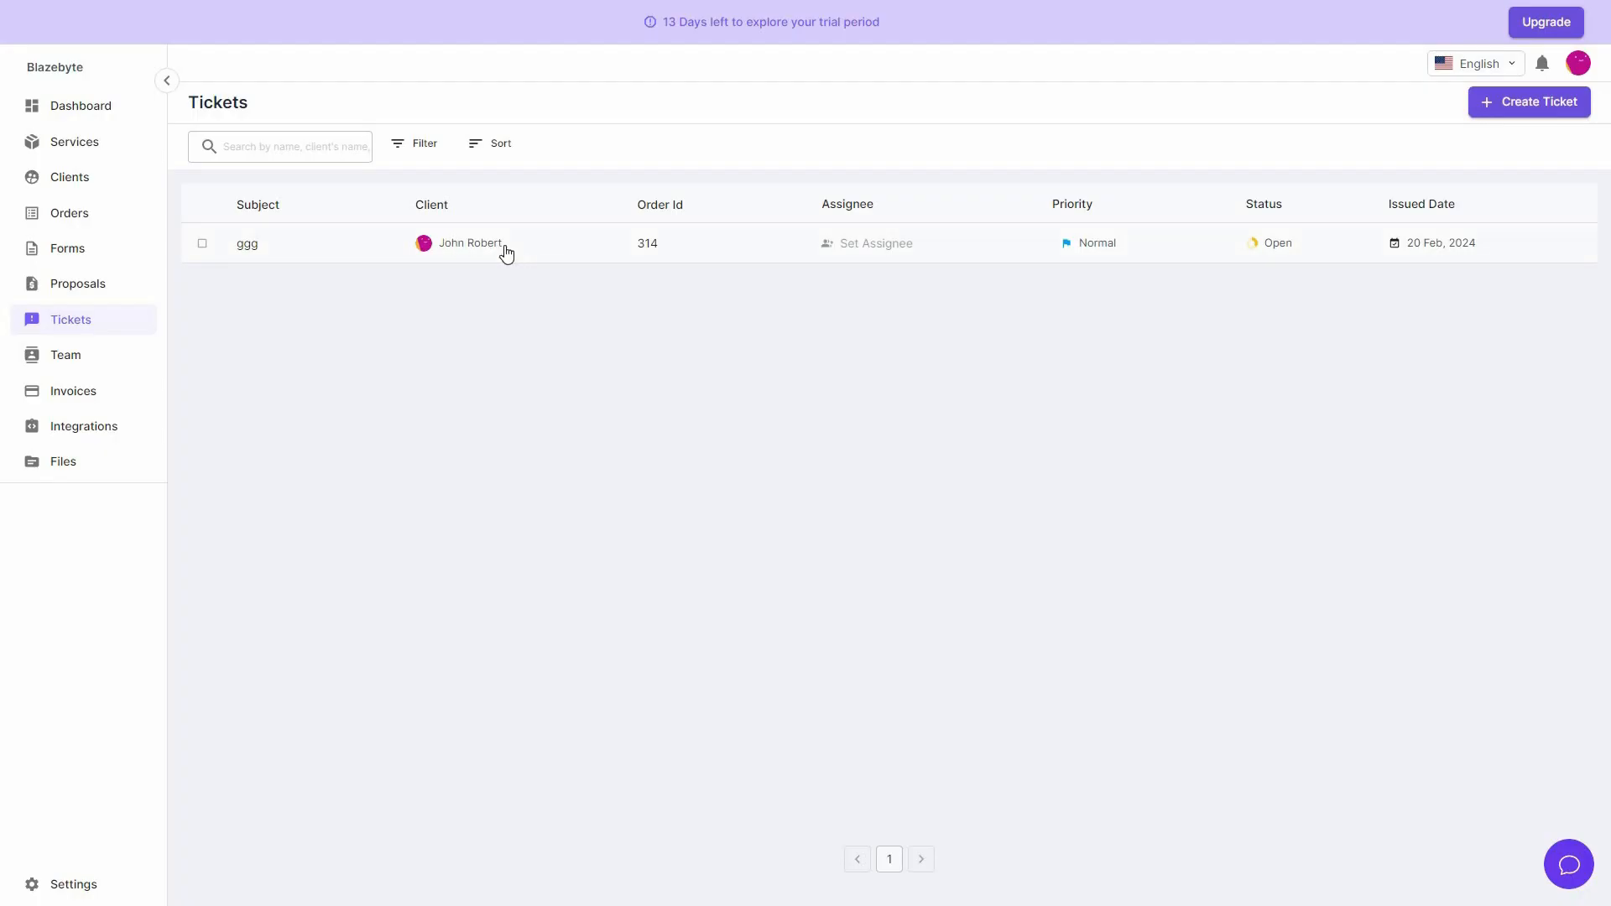
Open the "ggg" ticket's details and show its Team conversation
{"action": "left_click", "coordinate": [508, 251]}
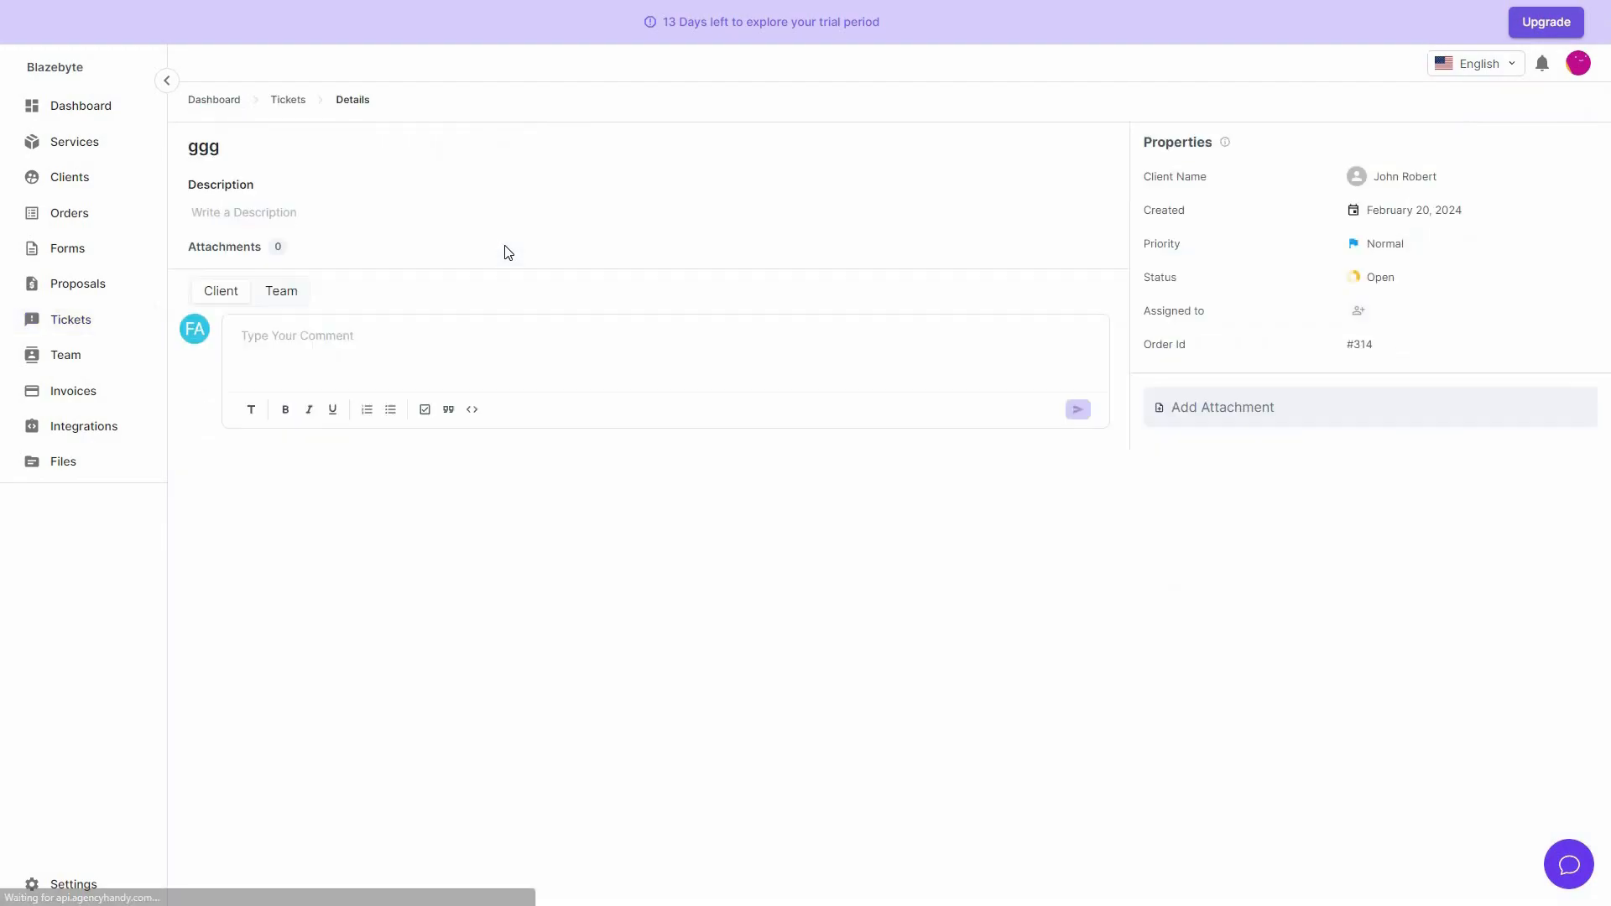
{"action": "left_click", "coordinate": [286, 295]}
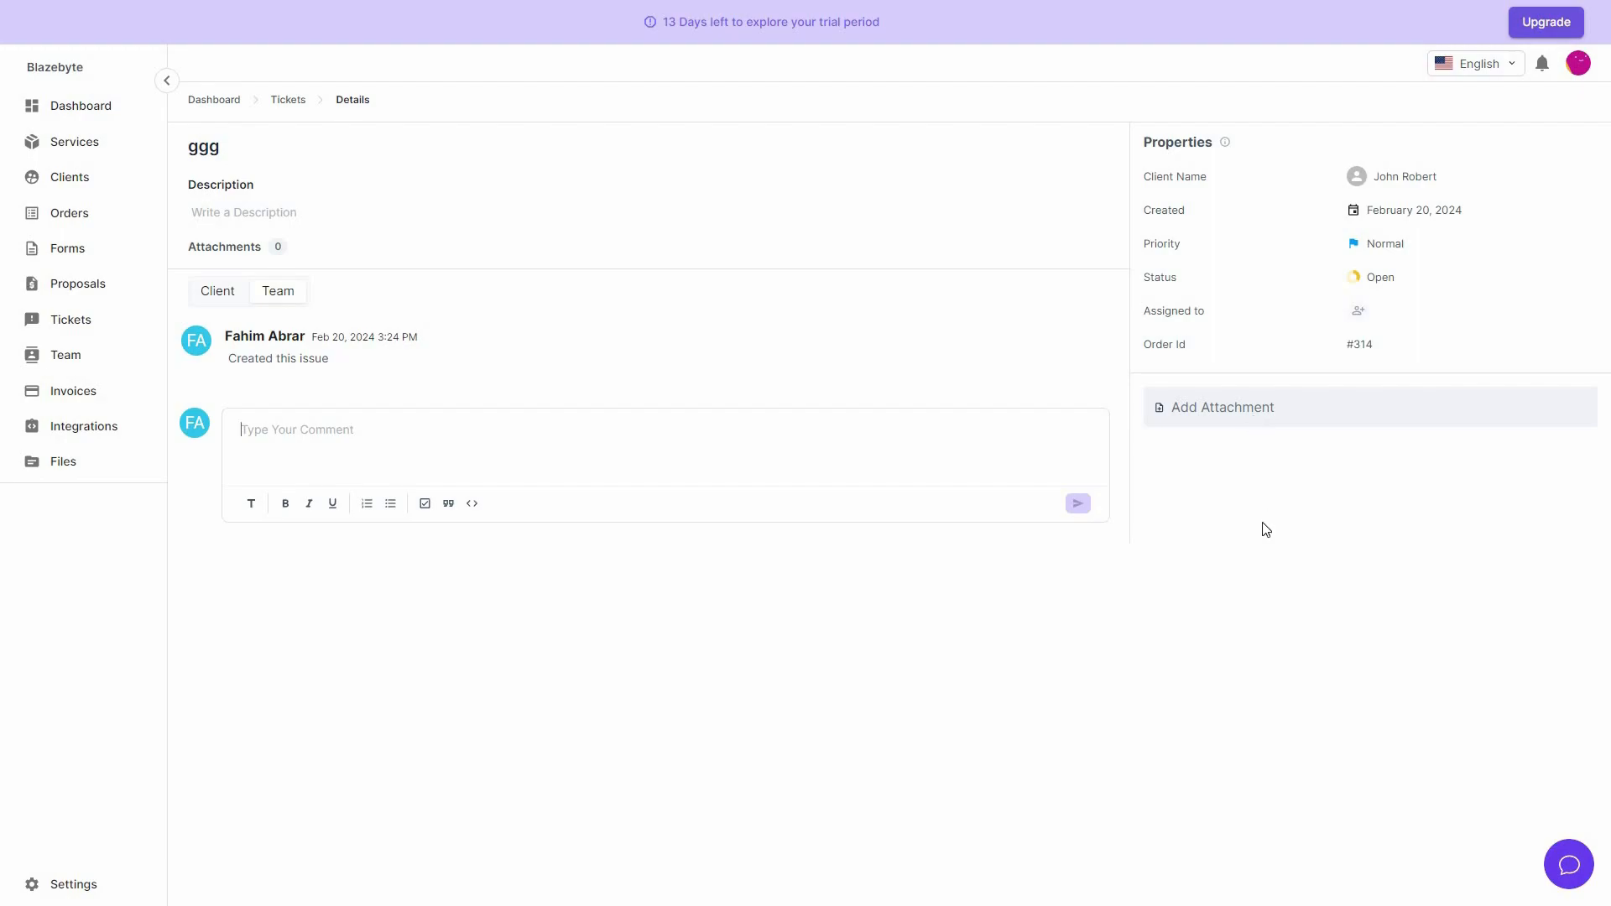
Go to Team, open the member invitation form, view the available roles and try adding a second invitee row
{"action": "left_click", "coordinate": [98, 361]}
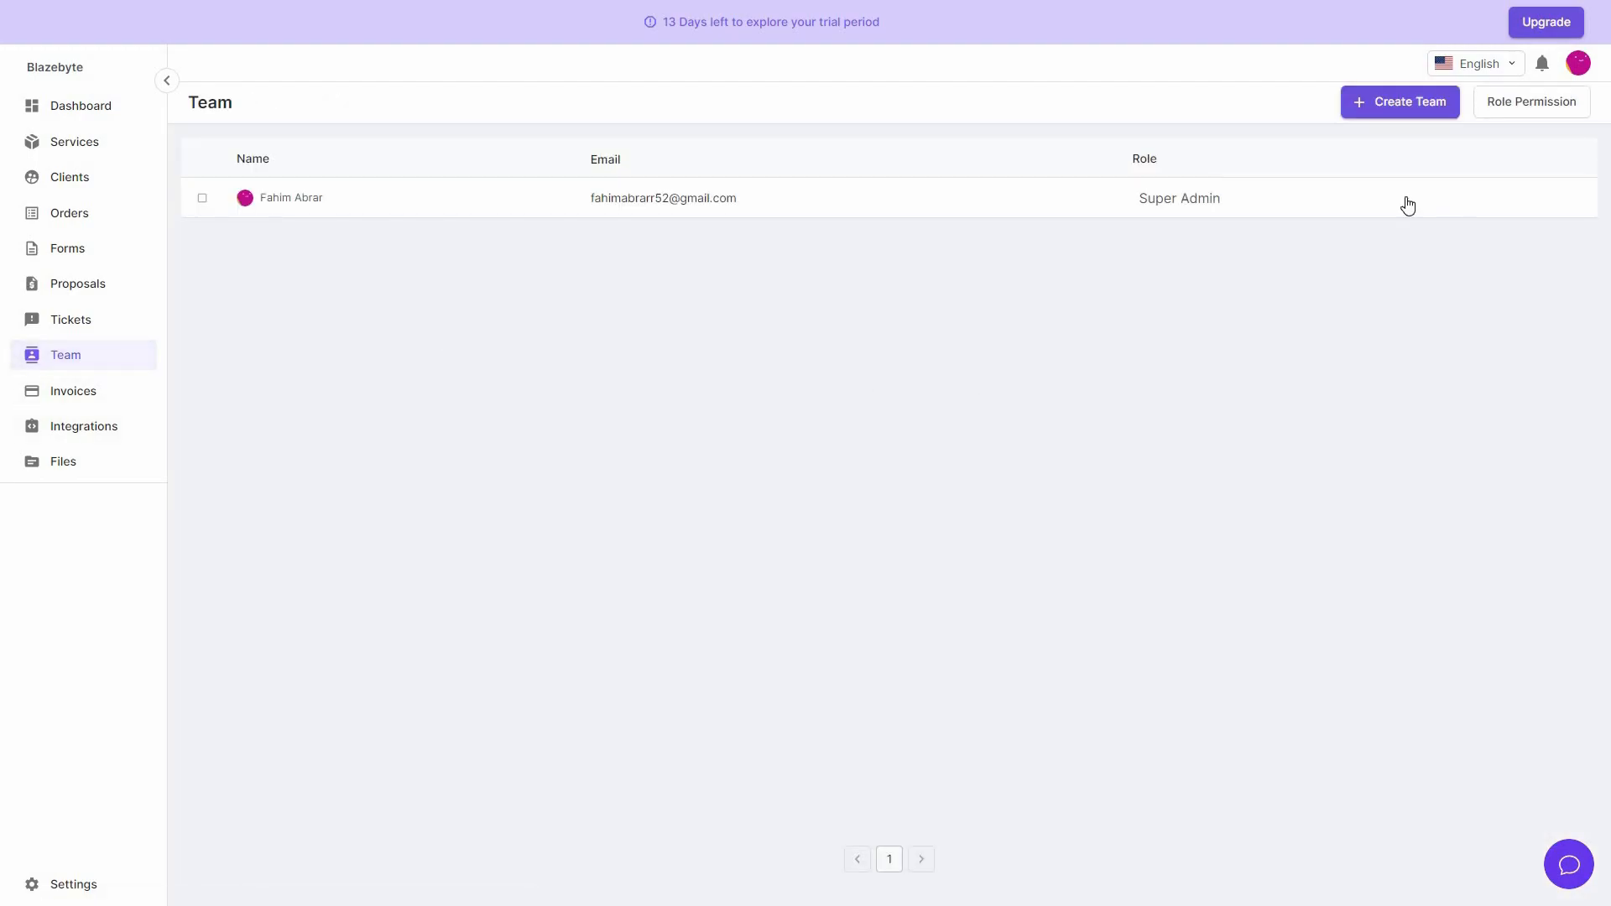
{"action": "left_click", "coordinate": [1402, 108]}
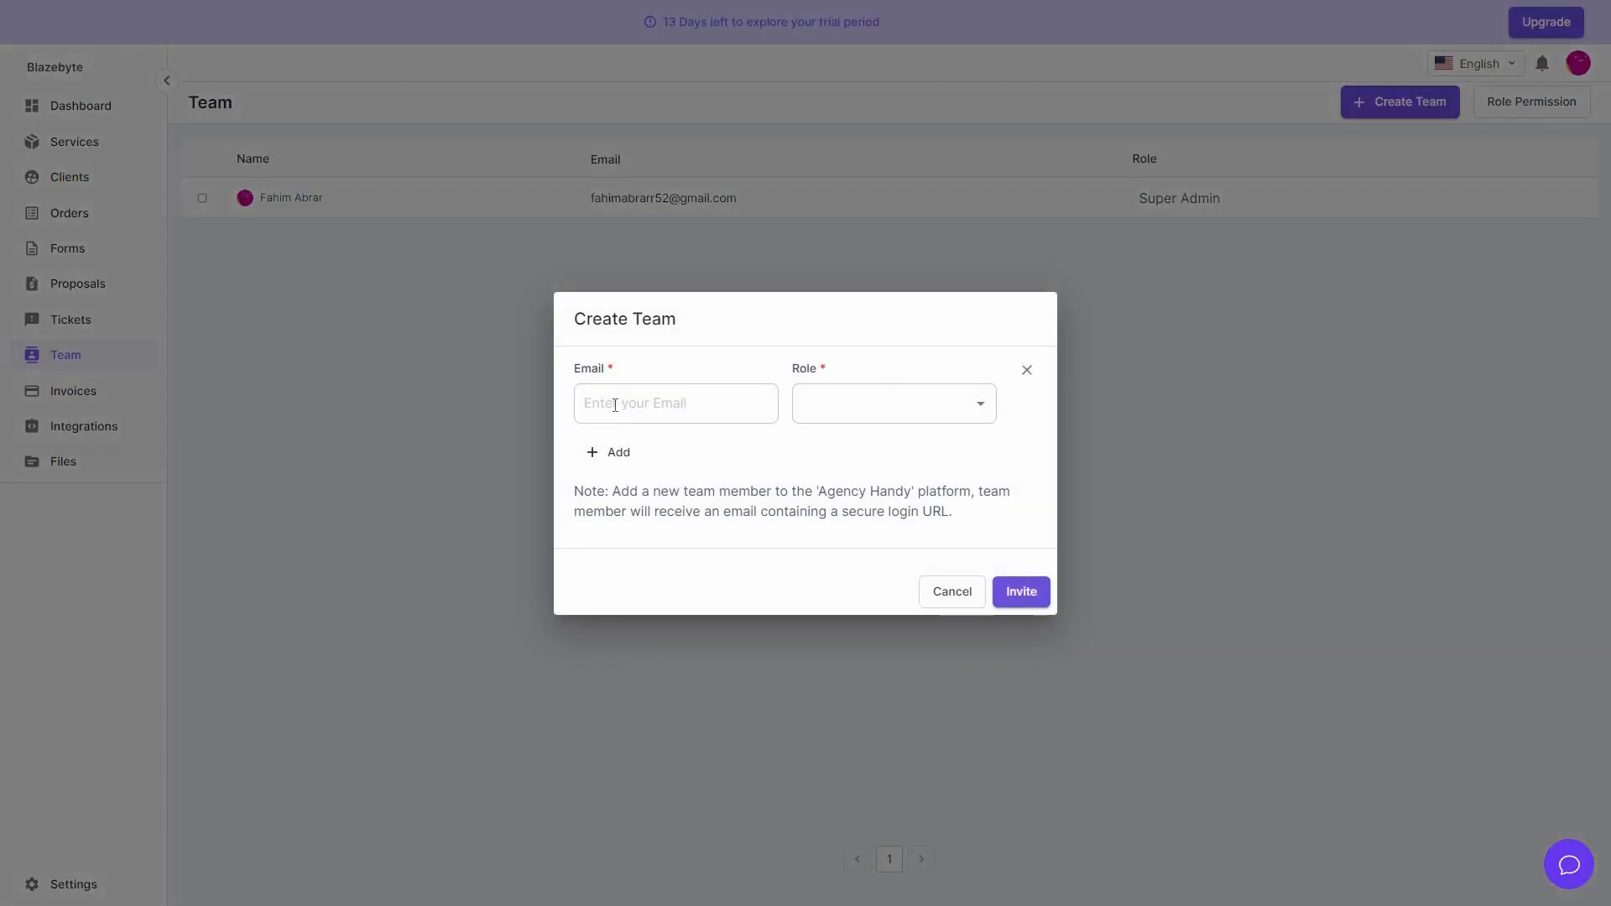
{"action": "left_click", "coordinate": [615, 404]}
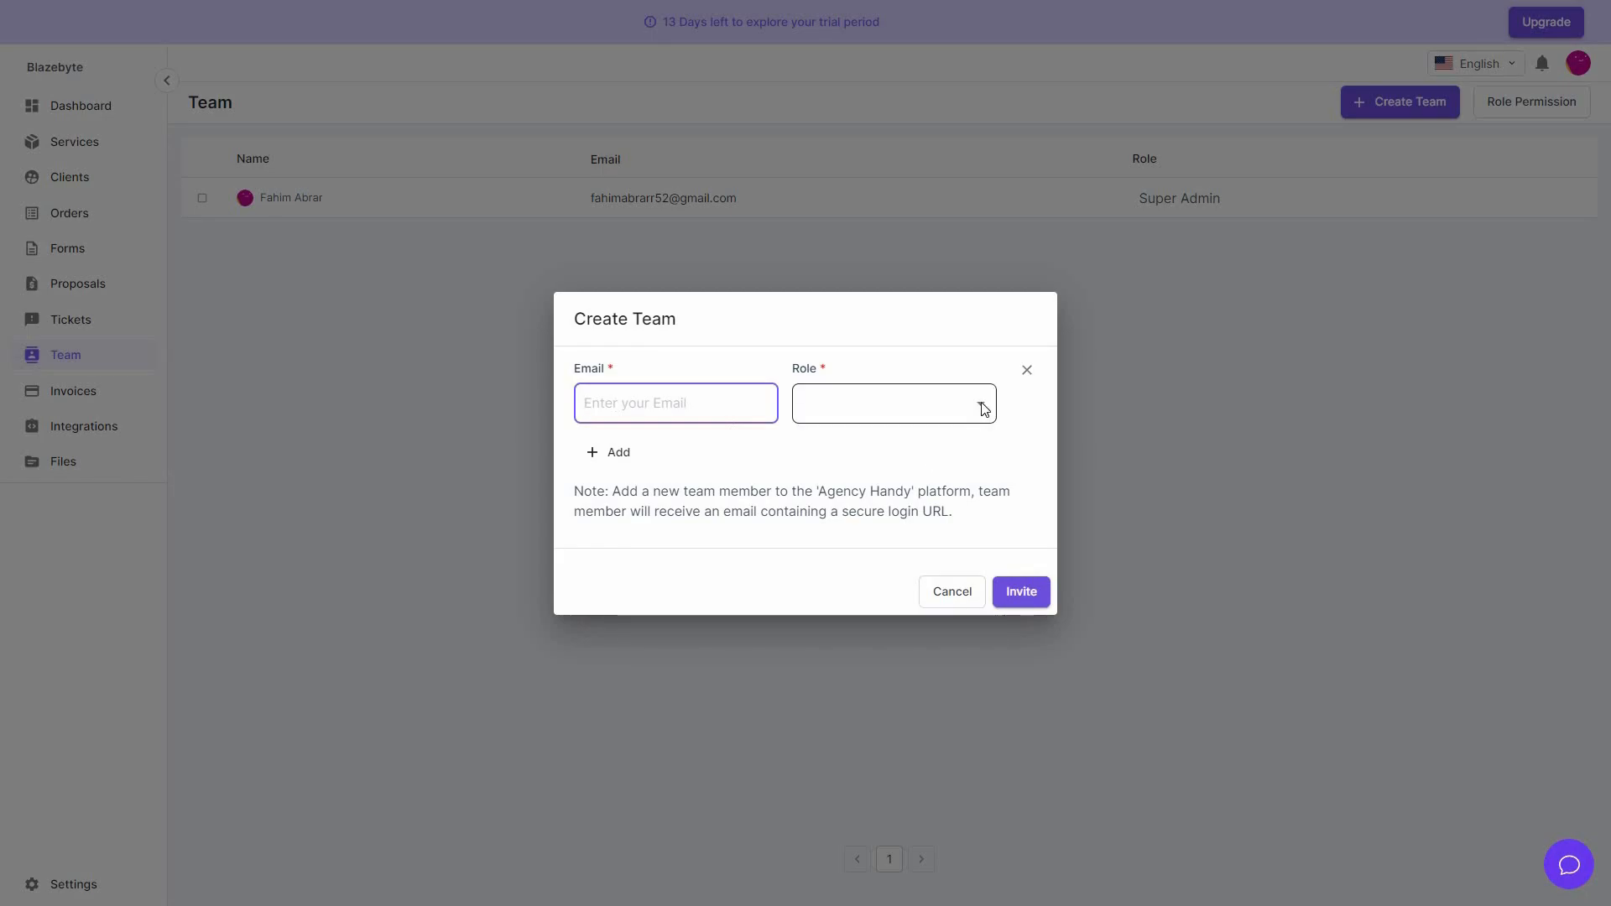
{"action": "left_click", "coordinate": [826, 418]}
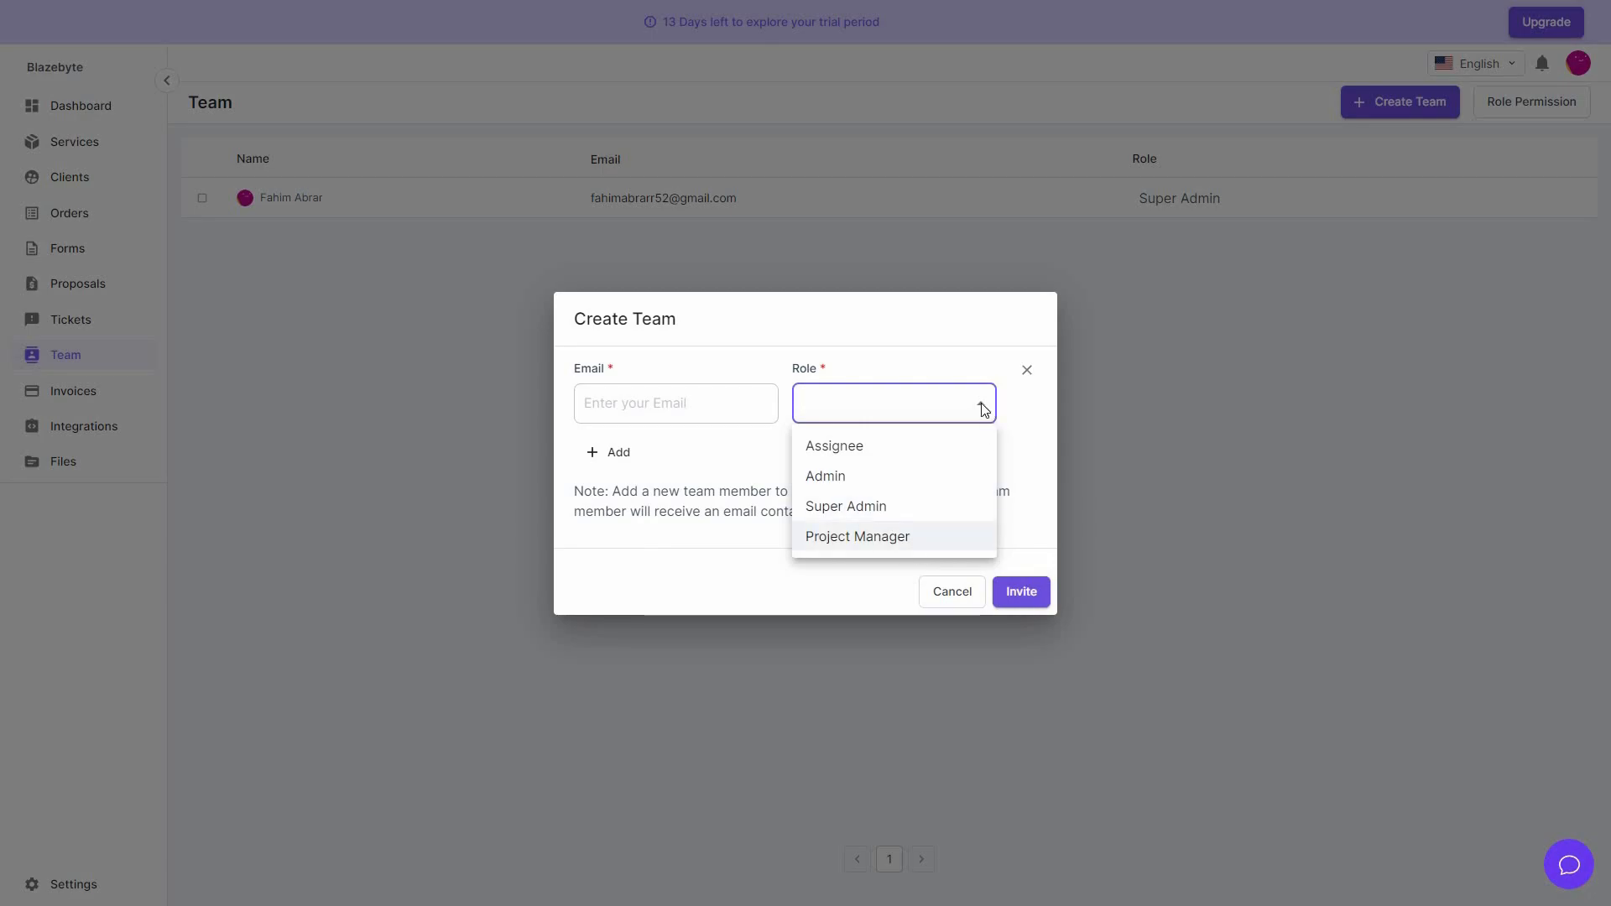
{"action": "left_click", "coordinate": [683, 489]}
{"action": "left_click", "coordinate": [861, 522]}
{"action": "key", "text": "Return"}
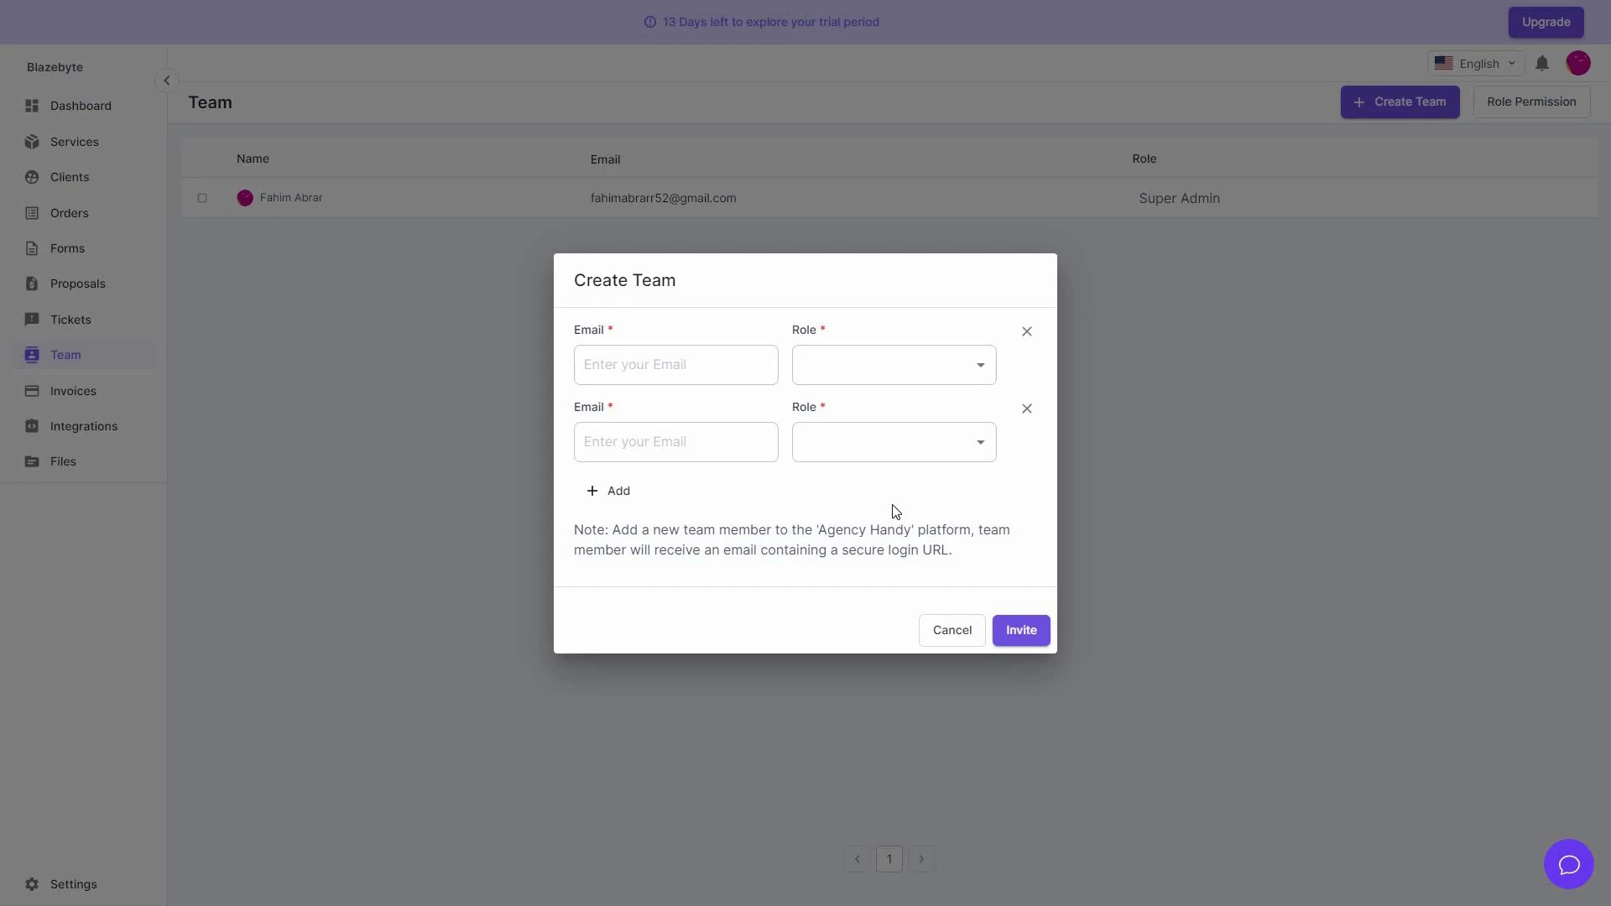
Try a new invoice for the client's Blog Writing order, look over its address, amount and note fields, and cancel it
{"action": "left_click", "coordinate": [92, 398]}
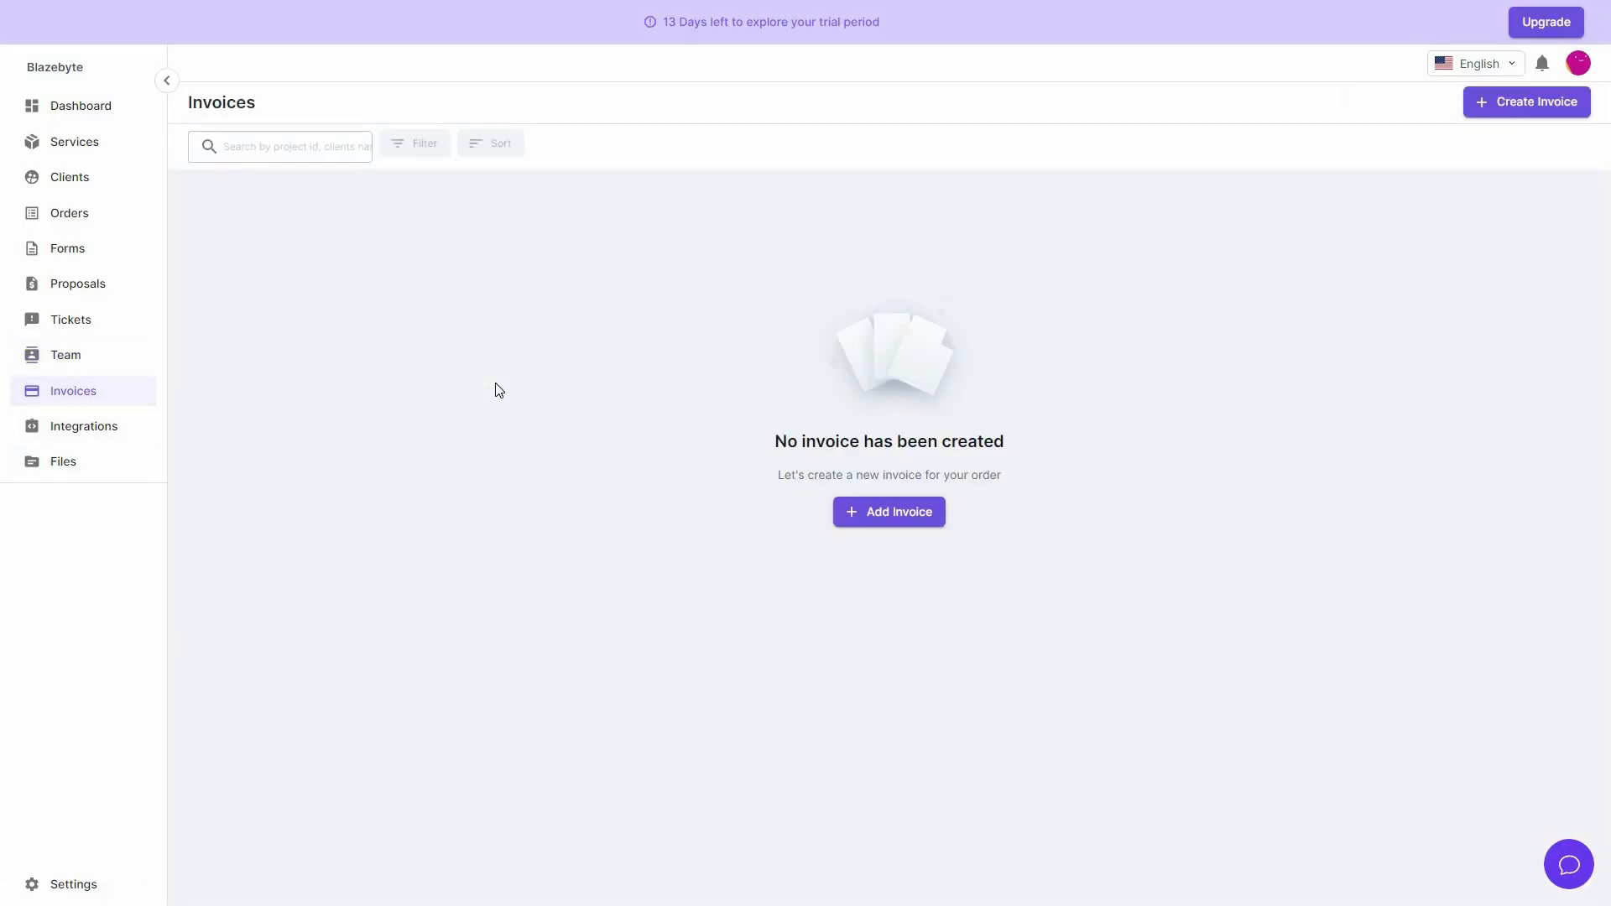
{"action": "left_click", "coordinate": [903, 514]}
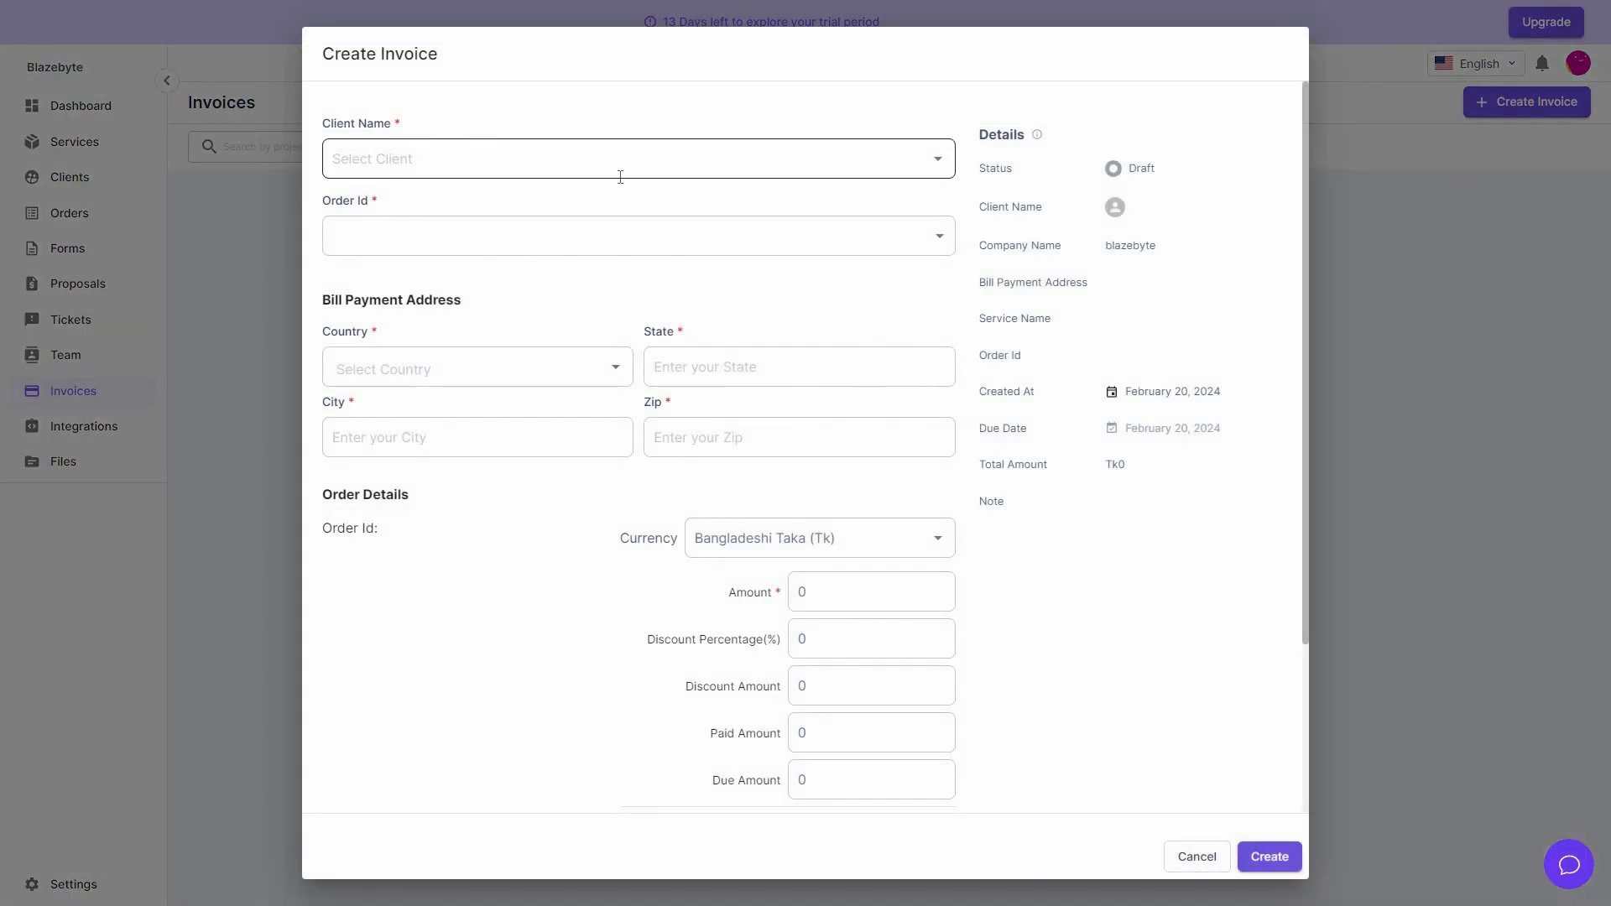
{"action": "left_click", "coordinate": [937, 159]}
{"action": "left_click", "coordinate": [604, 200]}
{"action": "left_click", "coordinate": [487, 243]}
{"action": "left_click", "coordinate": [442, 271]}
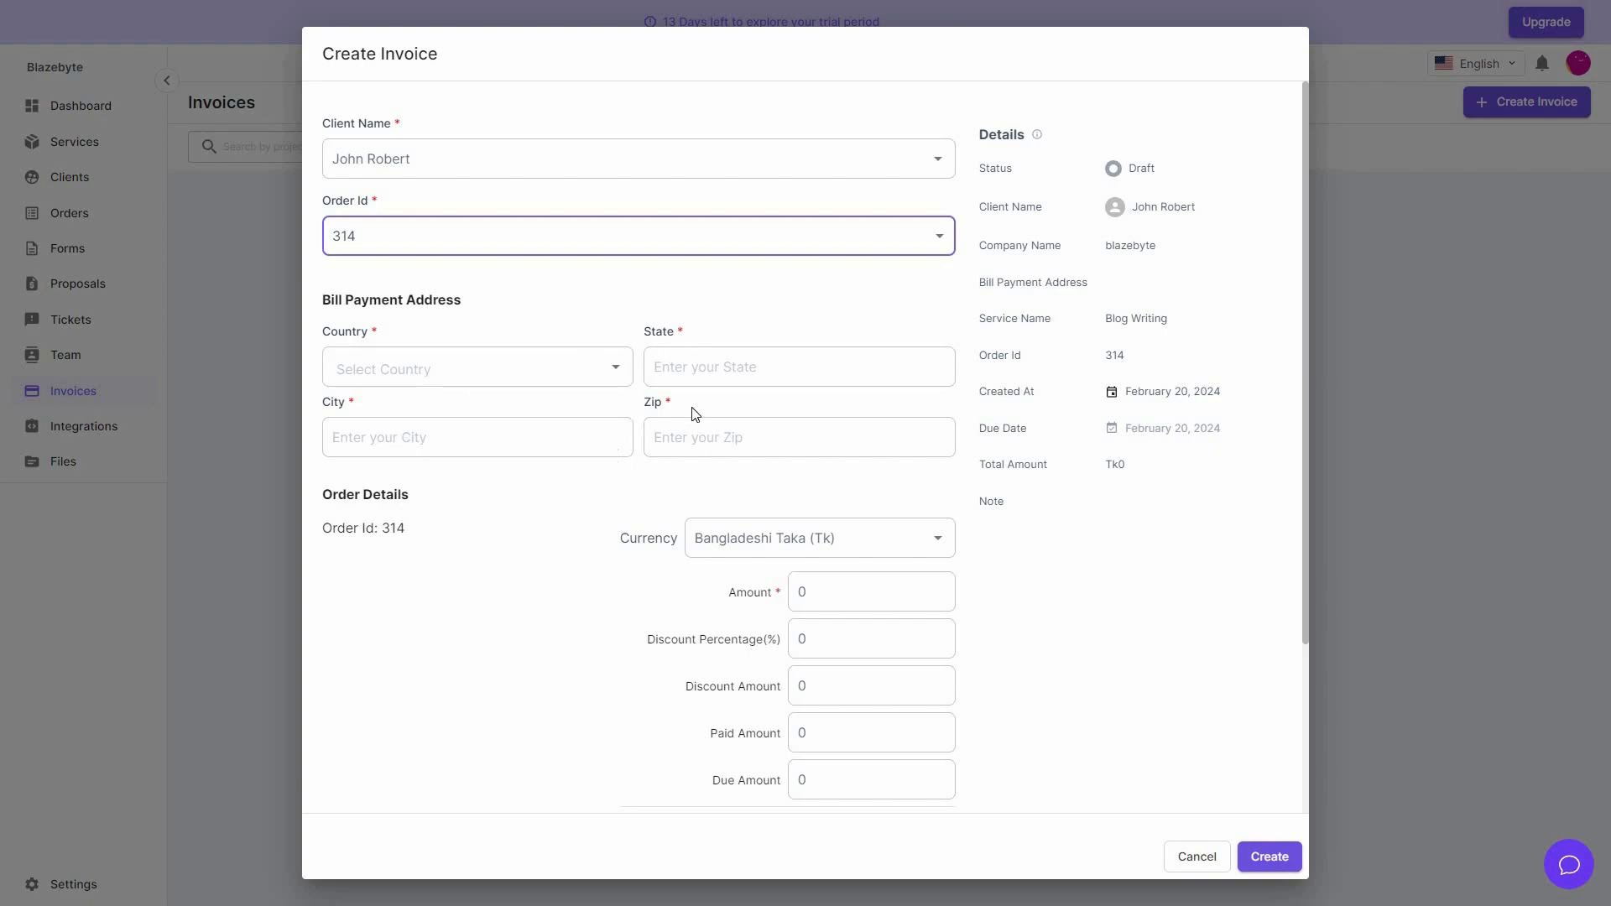
{"action": "scroll", "coordinate": [370, 734], "scroll_direction": "down", "scroll_amount": 3}
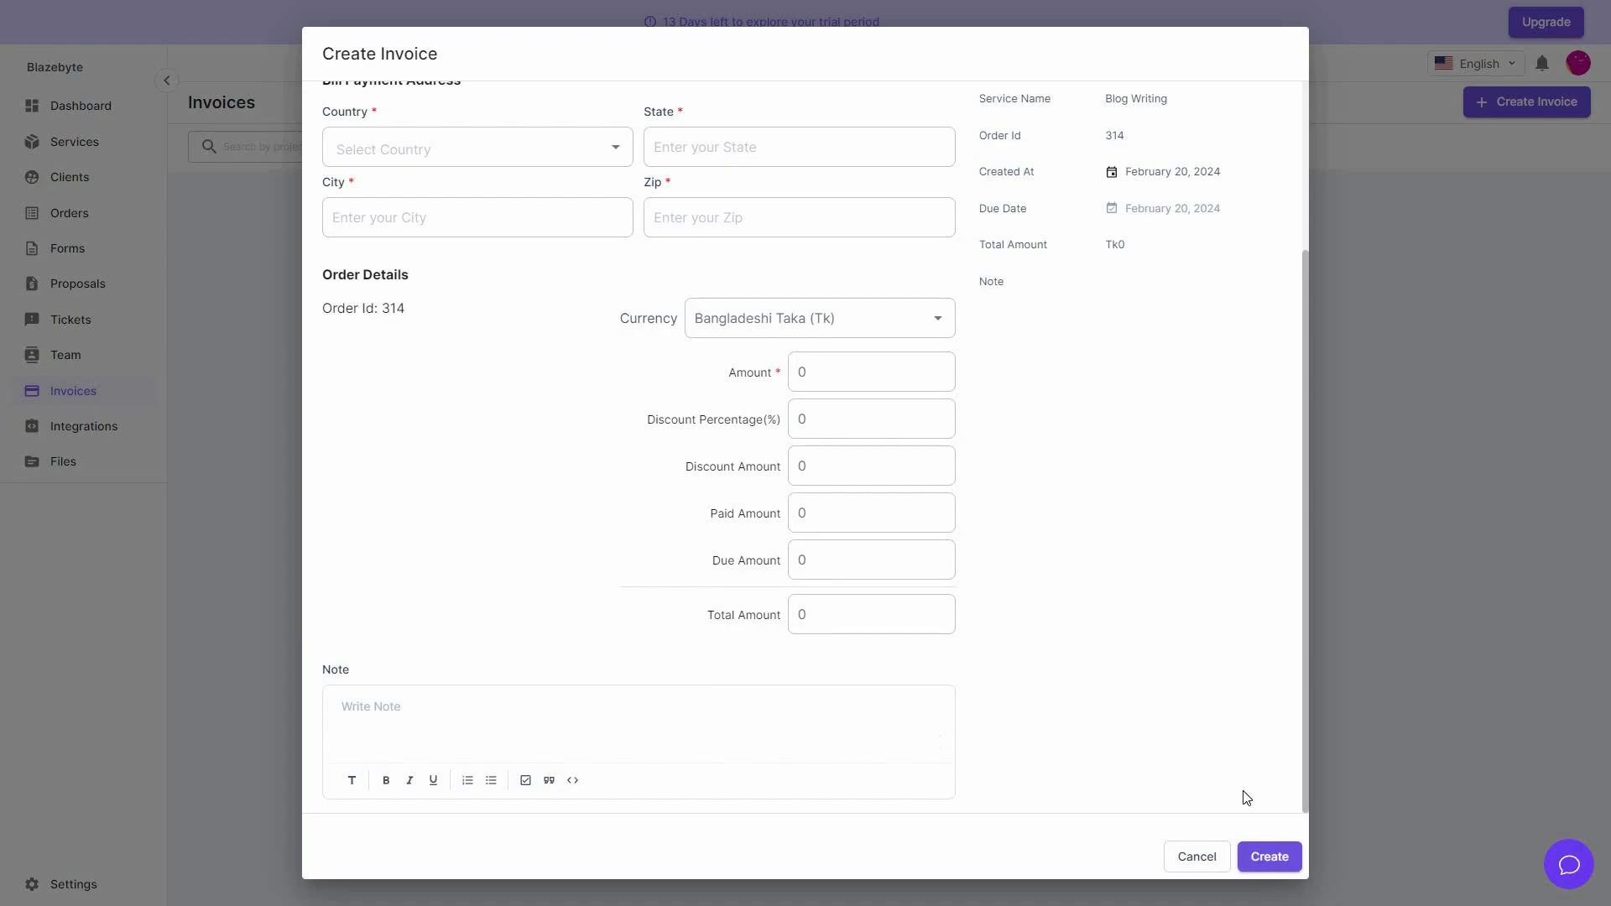
{"action": "left_click", "coordinate": [1195, 868]}
Look through Integrations, the Blog Writing folder in Files, and the Logo & Color settings
{"action": "left_click", "coordinate": [86, 440]}
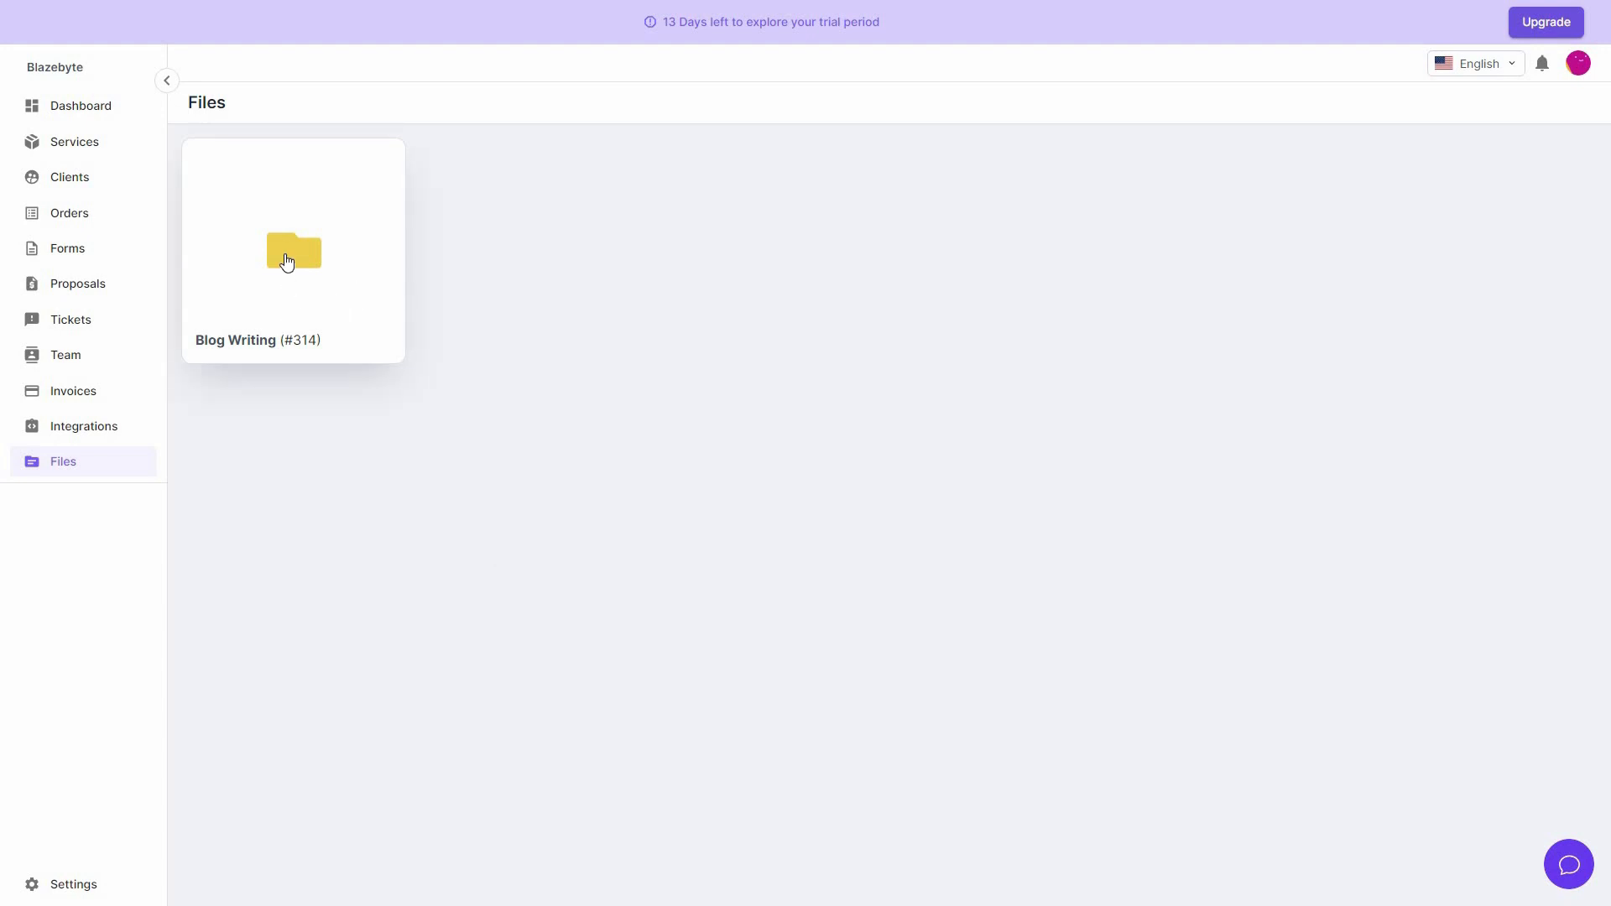
{"action": "left_click", "coordinate": [320, 261]}
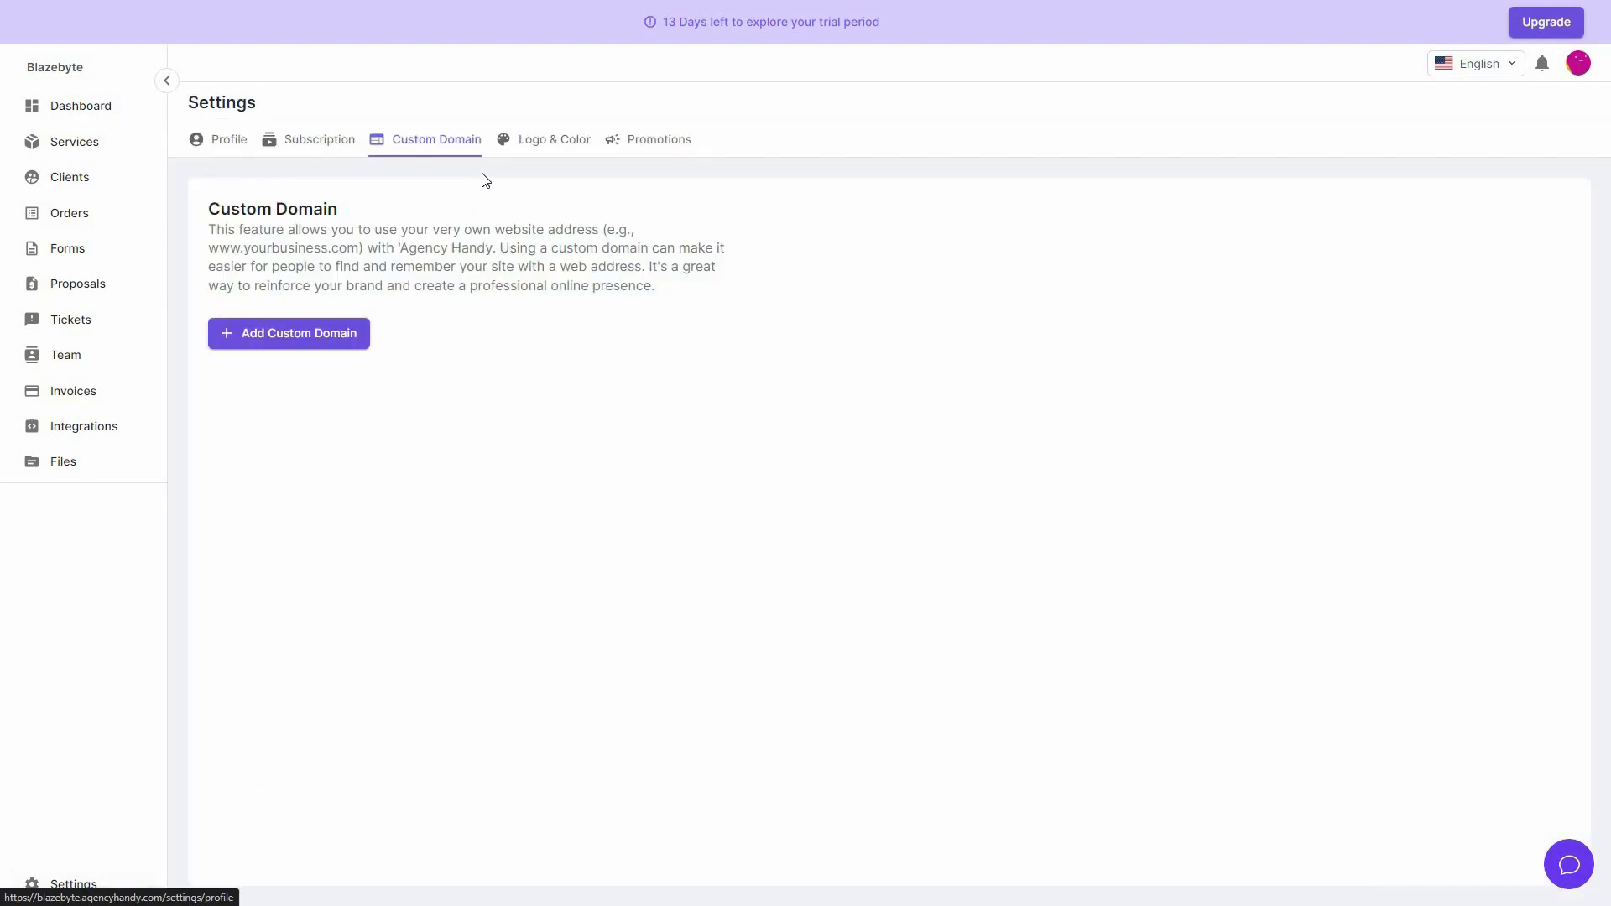
{"action": "left_click", "coordinate": [550, 143]}
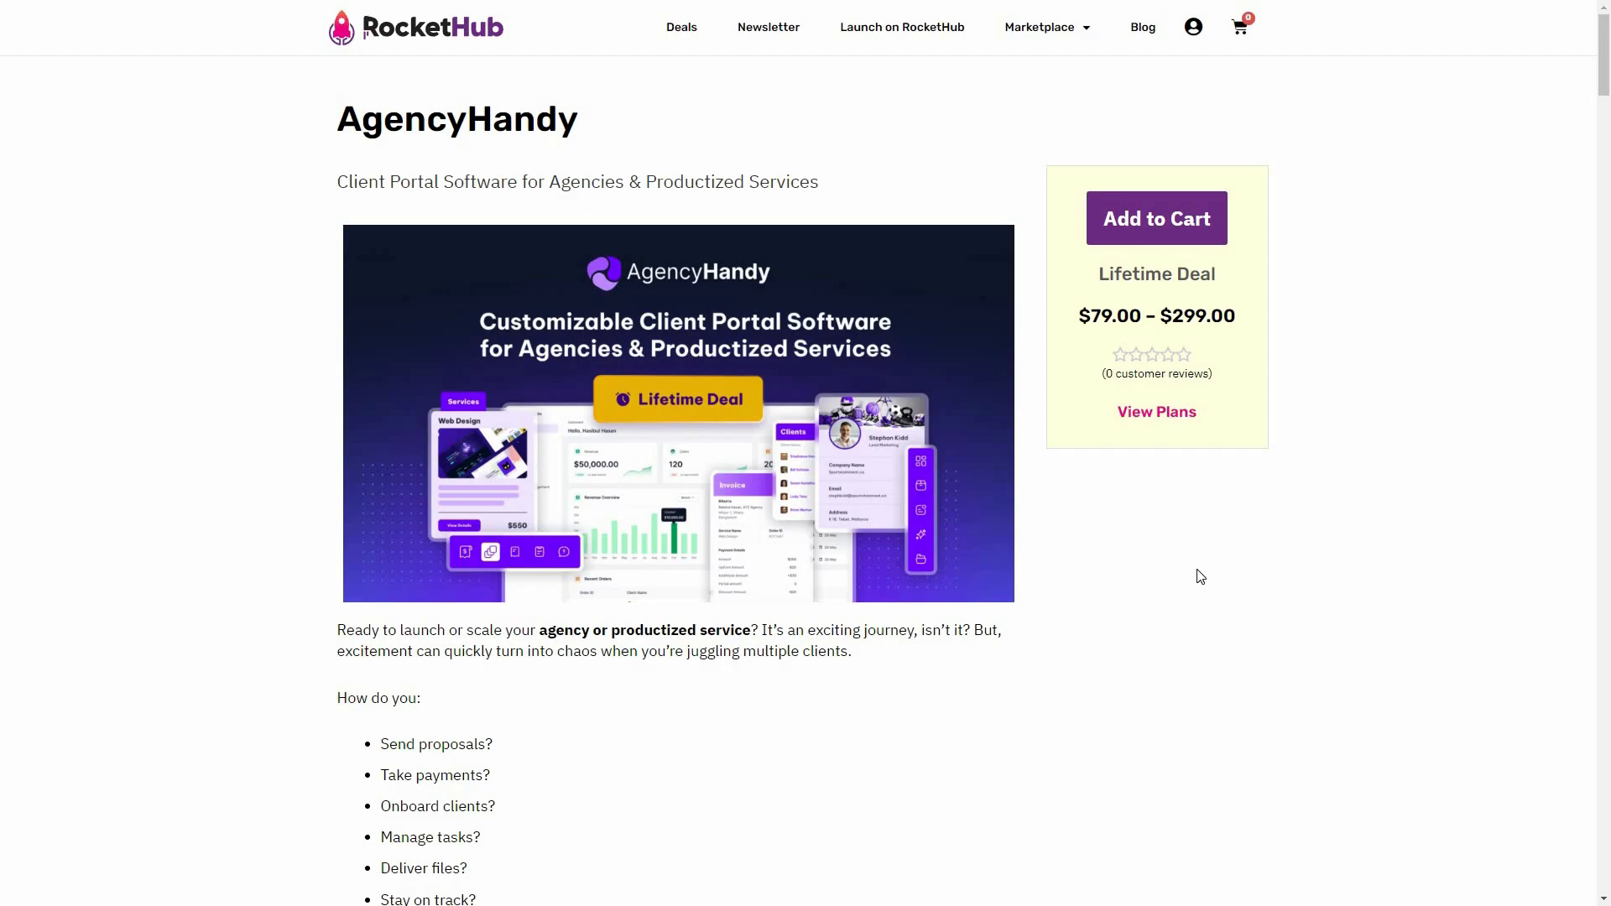
Switch to the AgencyHandy deal page on RocketHub and examine the plans, their prices and included features
{"action": "left_click", "coordinate": [1162, 415]}
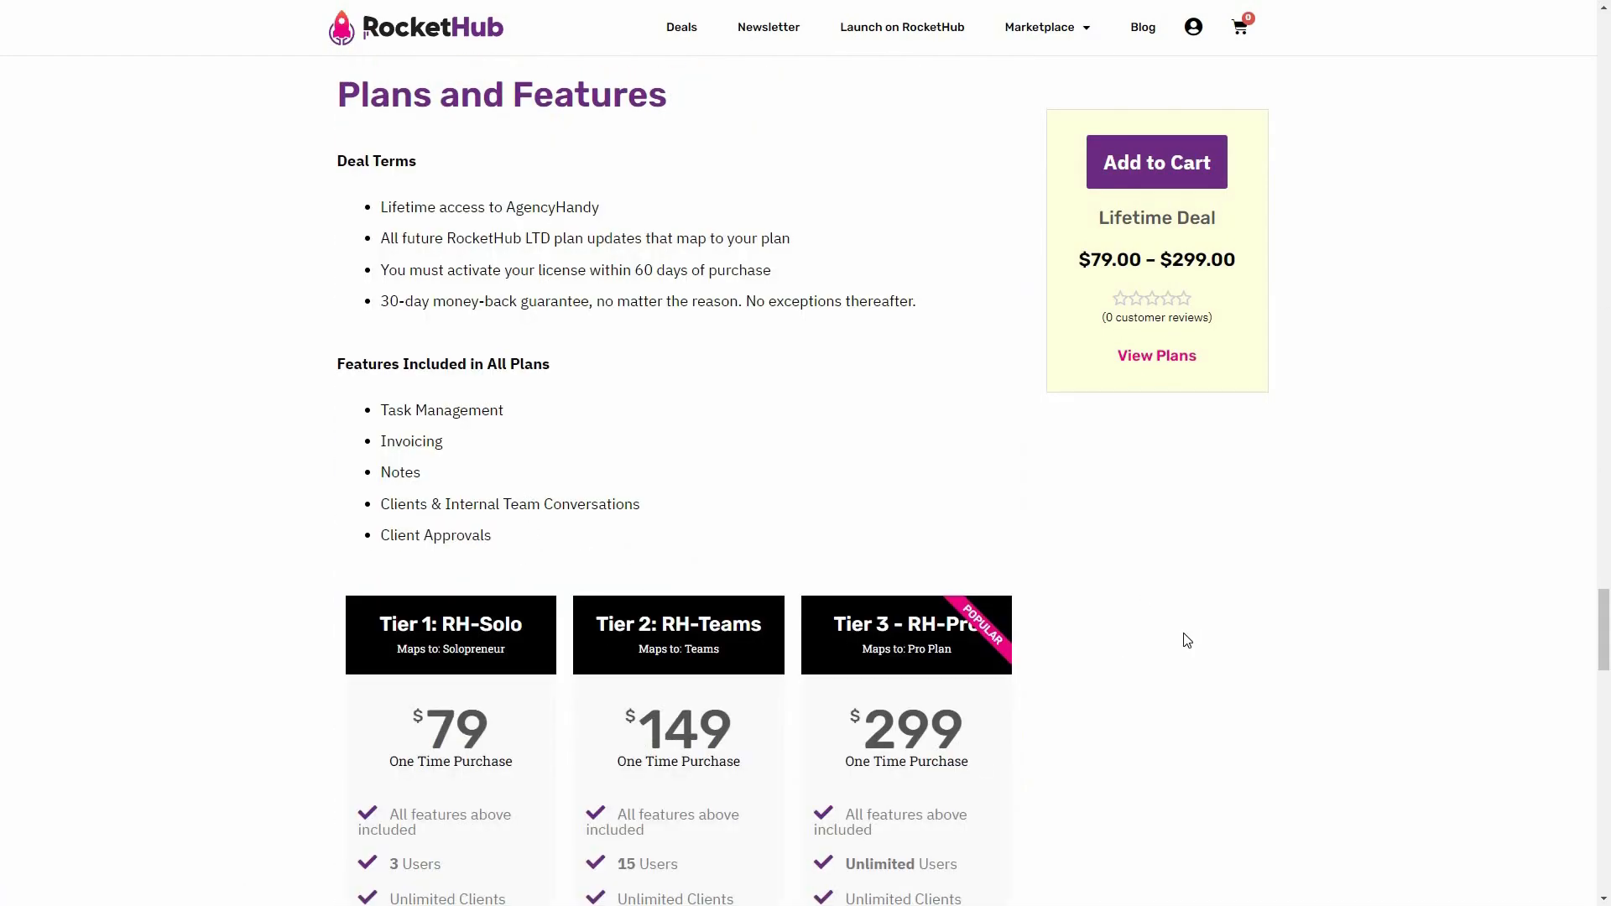
{"action": "scroll", "coordinate": [1187, 640], "scroll_direction": "down", "scroll_amount": 4}
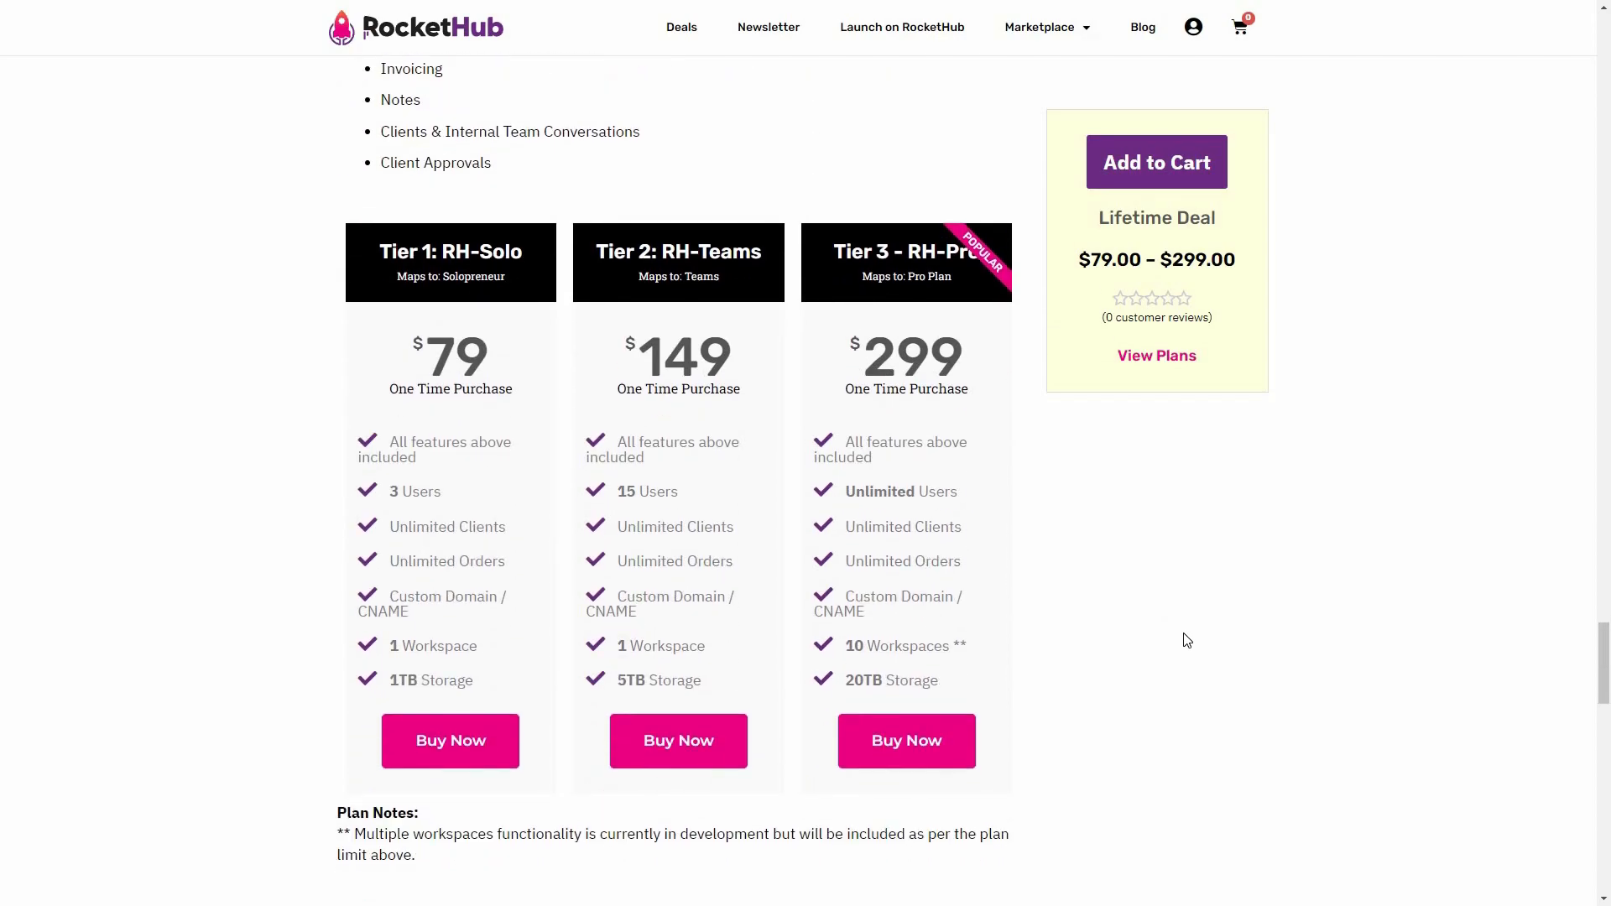